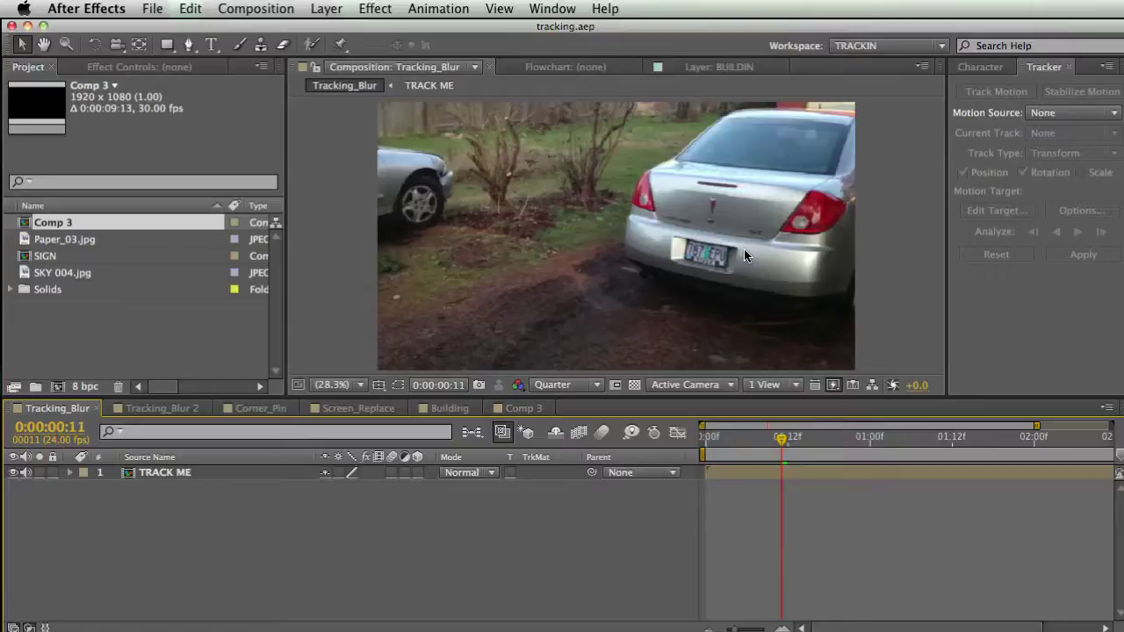
- Set TRACK ME as the tracker's motion source and select that layer in the Tracking_Blur composition
left_click(552, 8)
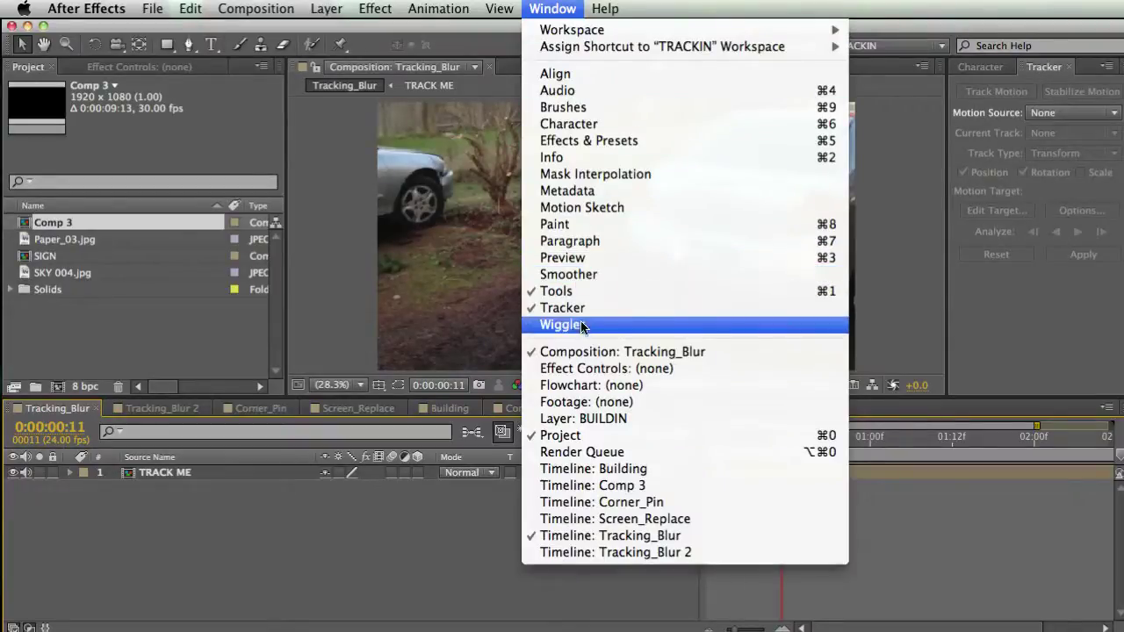
left_click(548, 312)
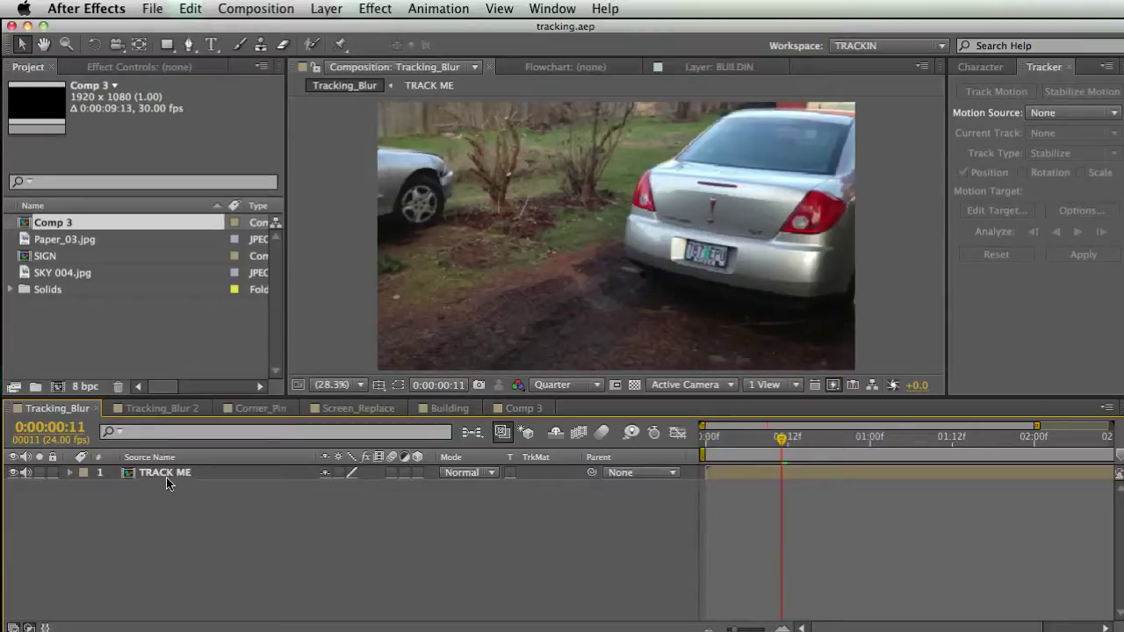
left_click(1056, 115)
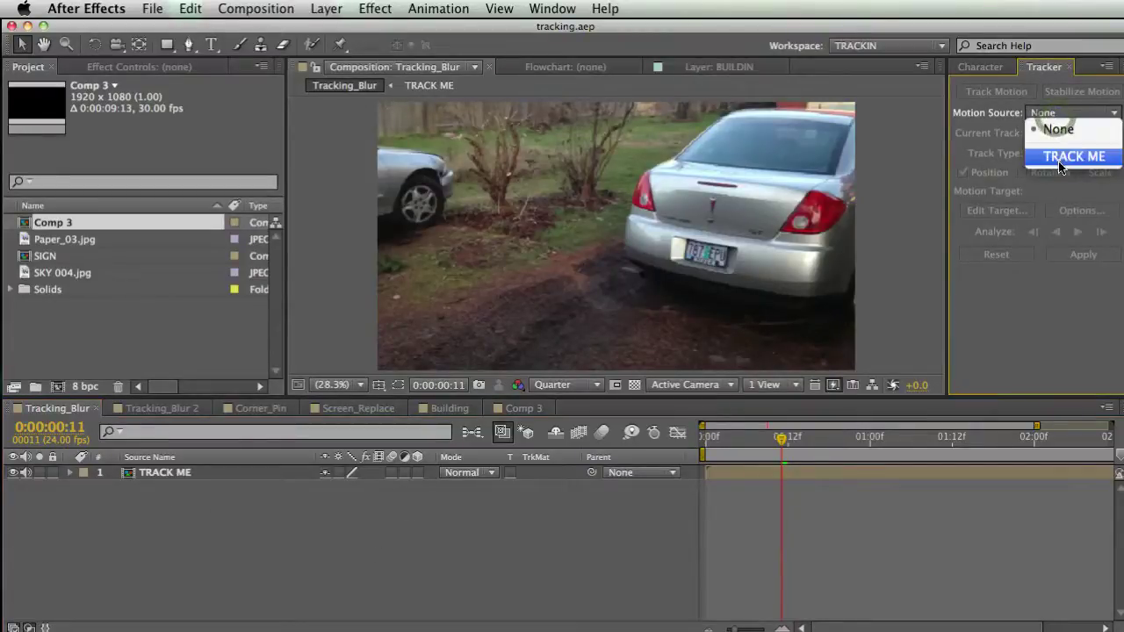
left_click(1071, 158)
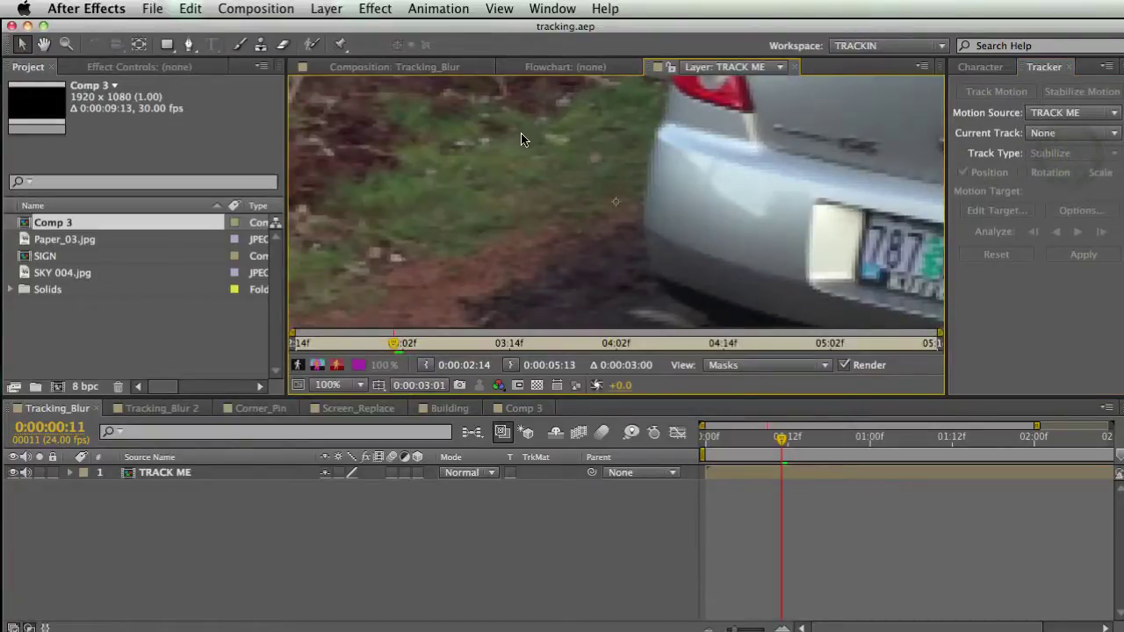
scroll(539, 187, "down", 4)
left_click(216, 479)
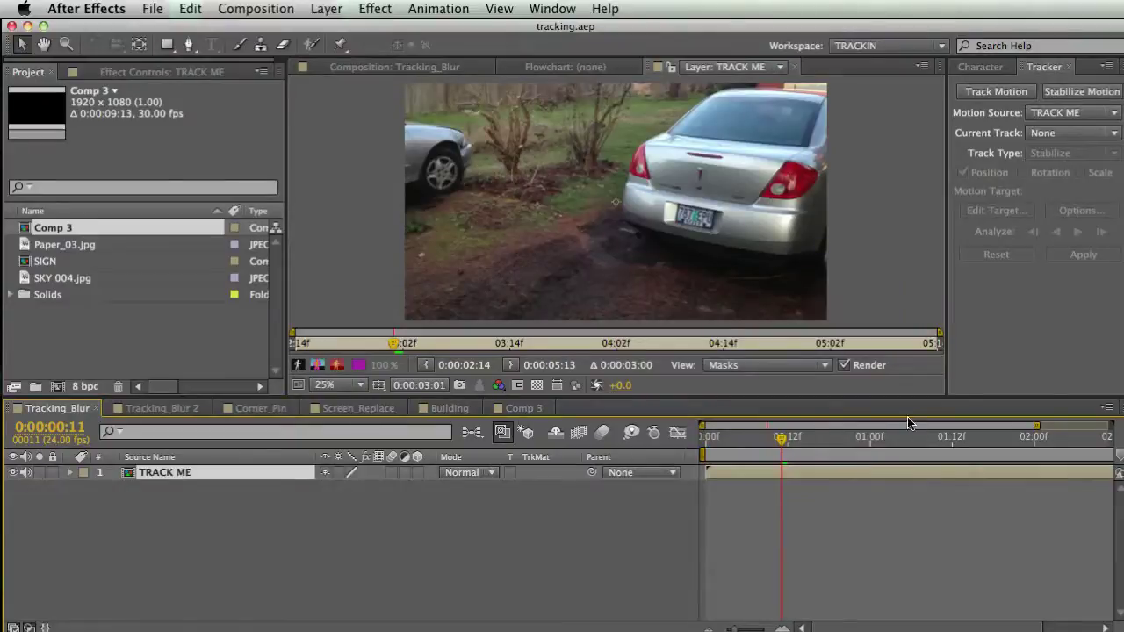
- Start a motion track on the TRACK ME layer and enlarge the layer viewing area
key("grave")
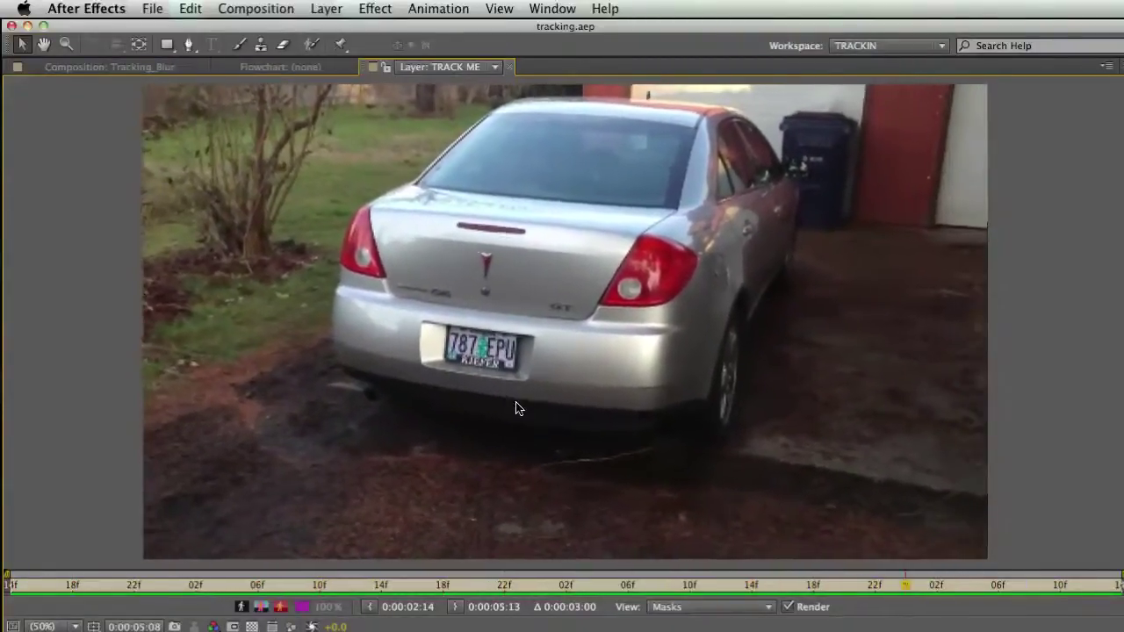
key("grave")
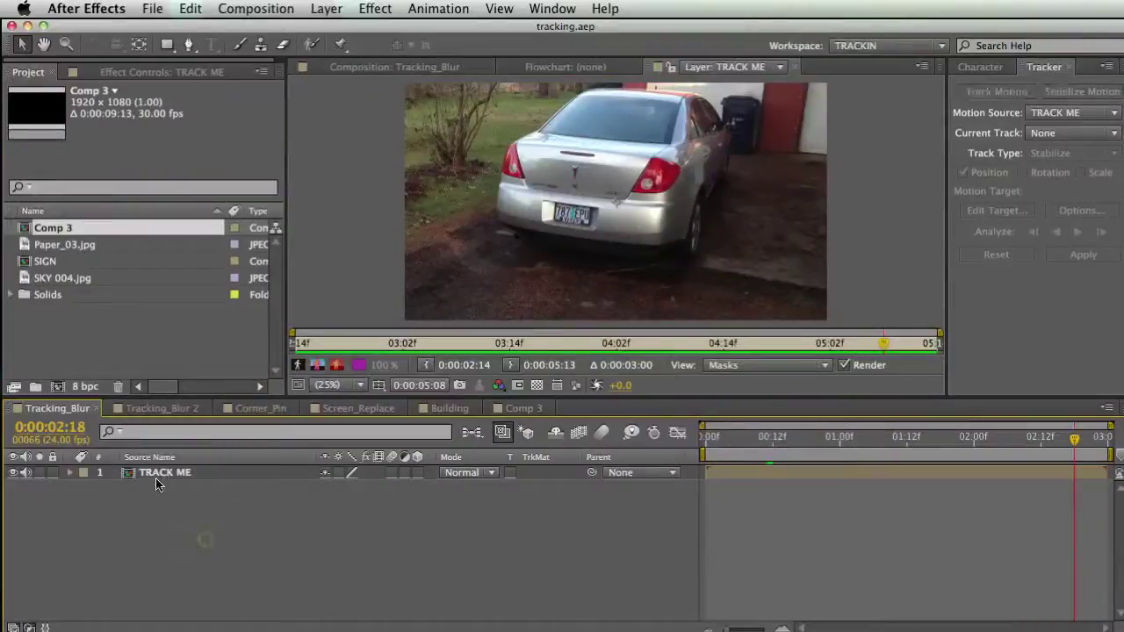
left_click(160, 474)
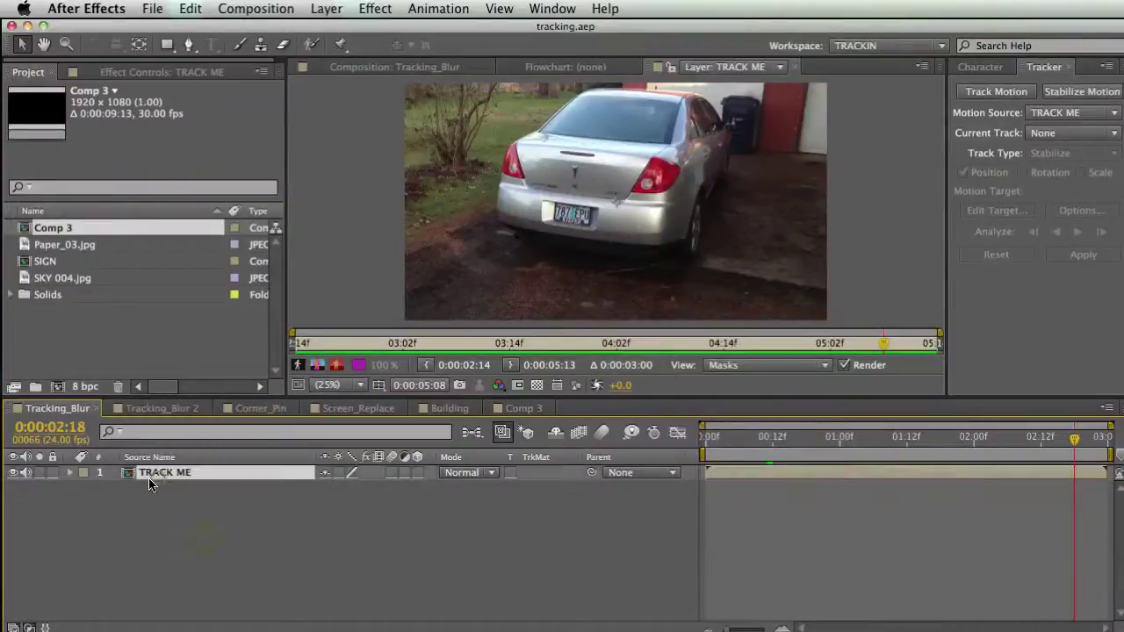
left_click(1001, 93)
left_click_drag(472, 399, 478, 573)
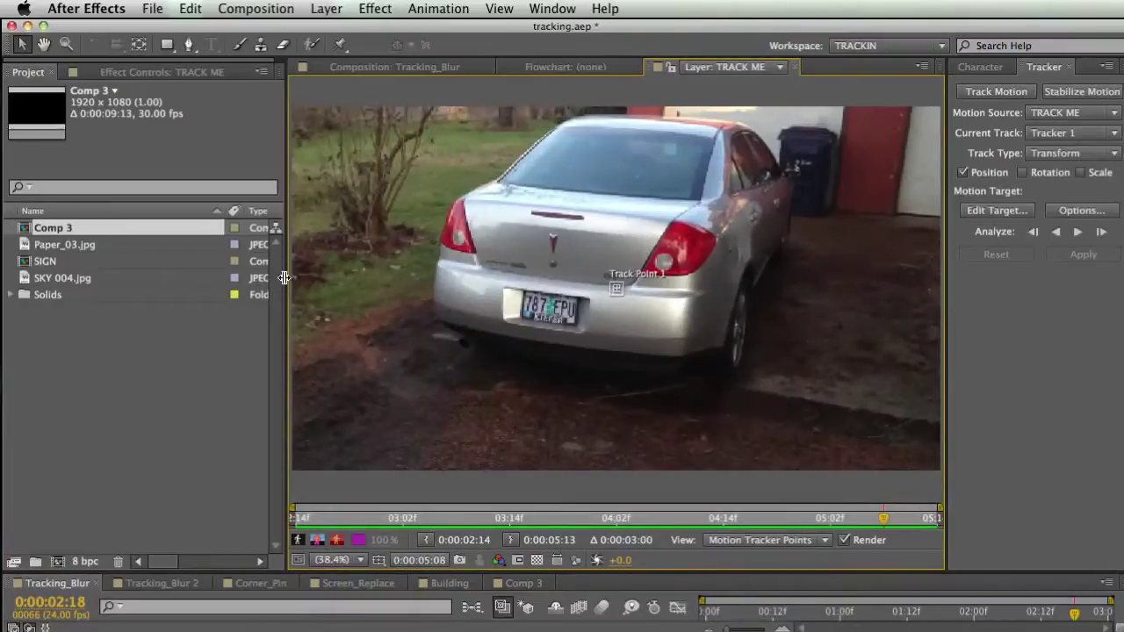
left_click_drag(288, 281, 71, 281)
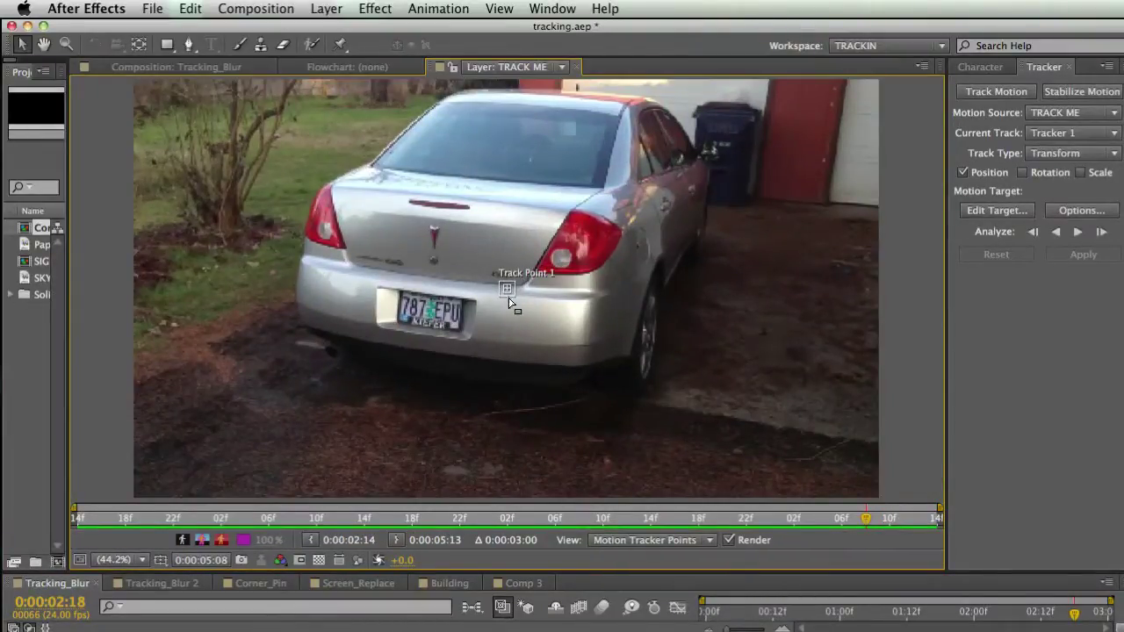
- Place Track Point 1 on the car's GT badge and try a much larger search region around it
left_click_drag(506, 295, 482, 288)
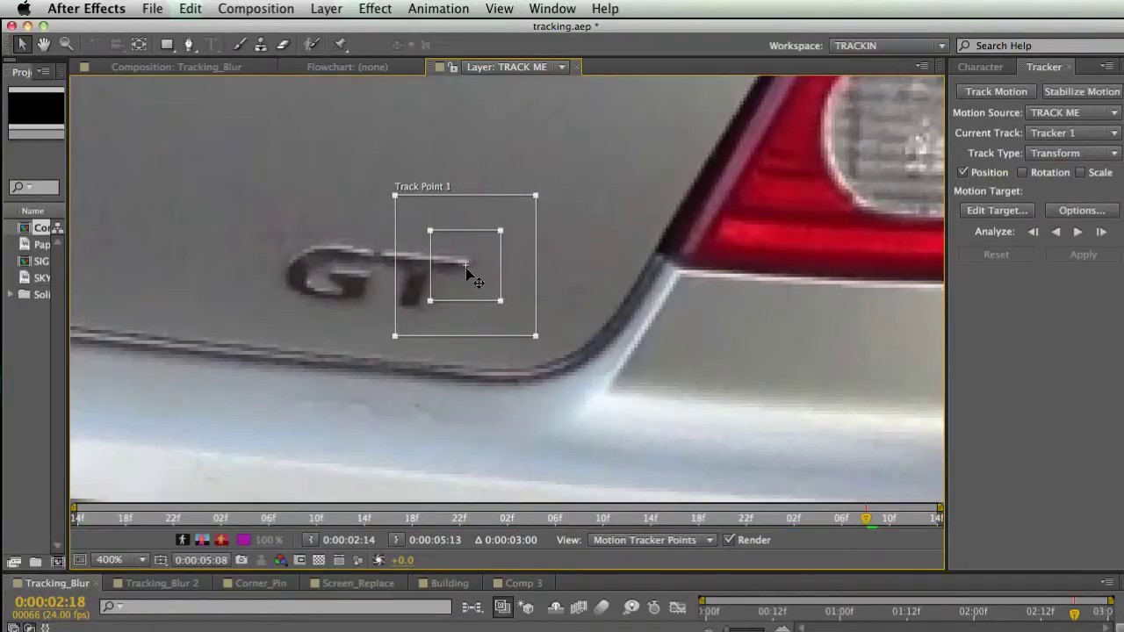
left_click_drag(461, 271, 482, 265)
left_click_drag(484, 266, 370, 280)
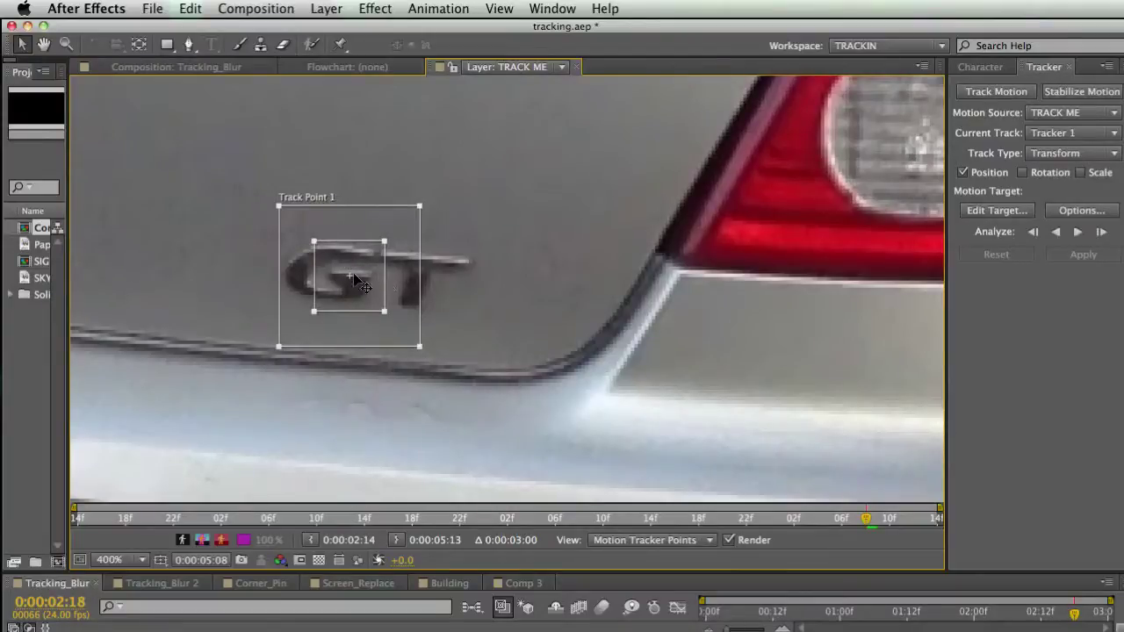
left_click_drag(419, 346, 602, 440)
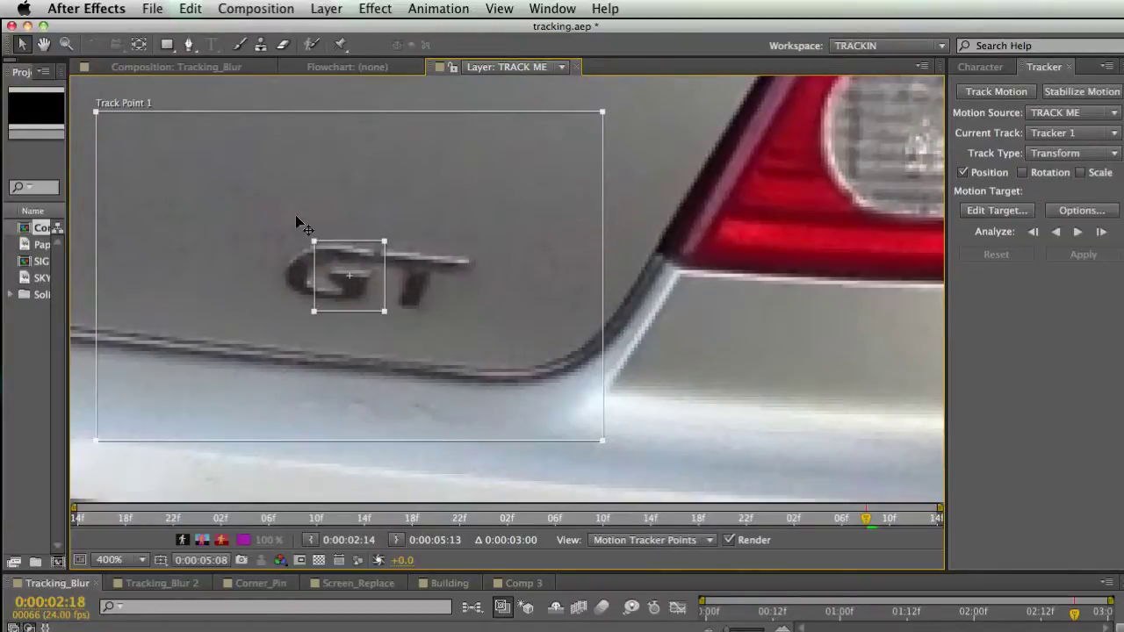
key("super+z")
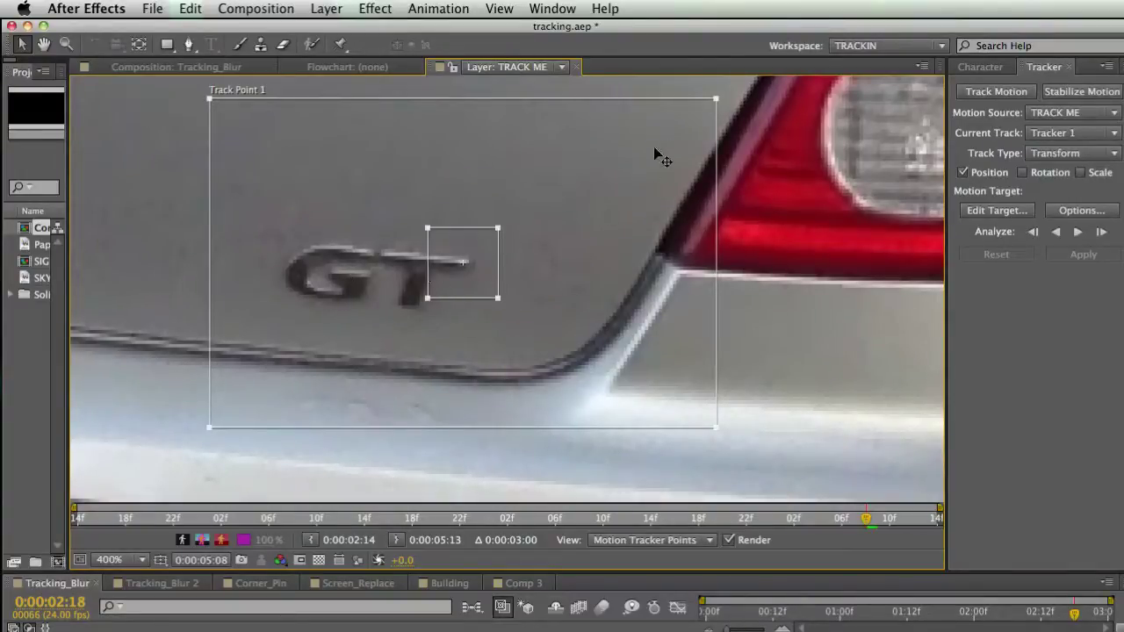
- Shrink Track Point 1's search region, try the point on the tail light edge, and move it back to the GT badge
left_click_drag(716, 103, 616, 165)
left_click_drag(482, 255, 690, 238)
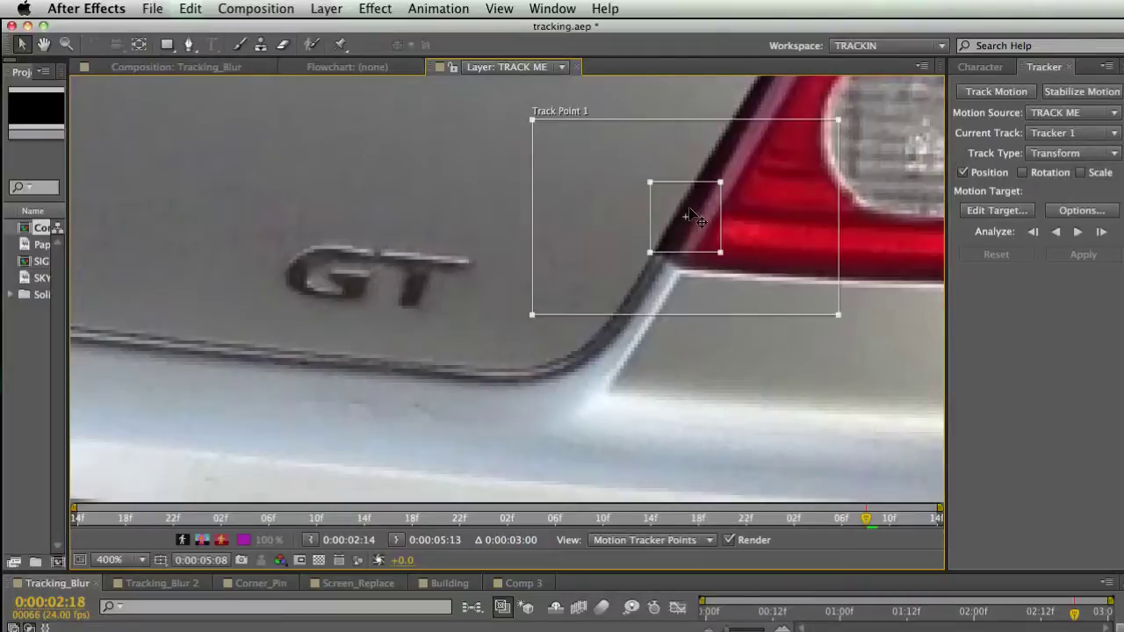
left_click_drag(685, 220, 479, 239)
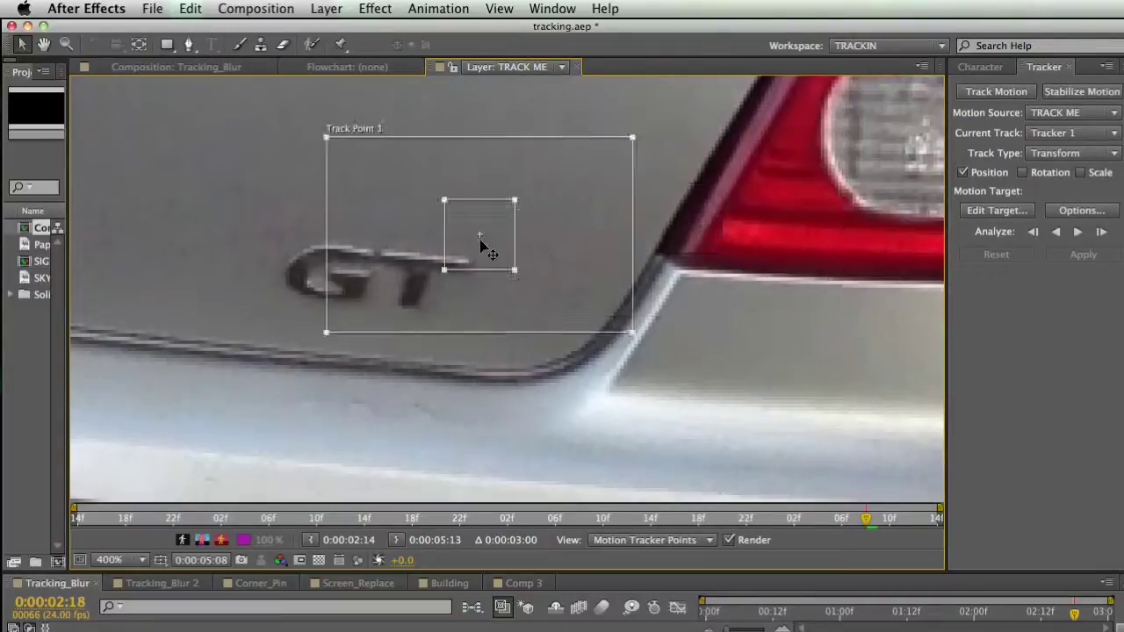
left_click_drag(484, 239, 474, 277)
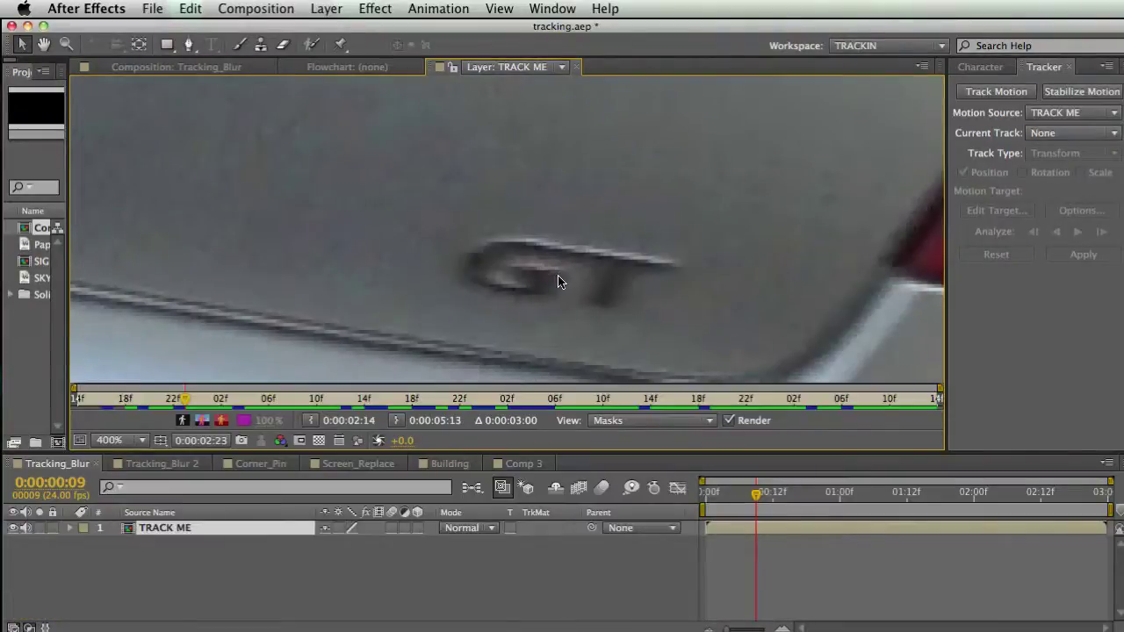
- Return to the Tracking_Blur composition and move the playhead to 0:00:00:23, where the licence plate is sharp
key("slash")
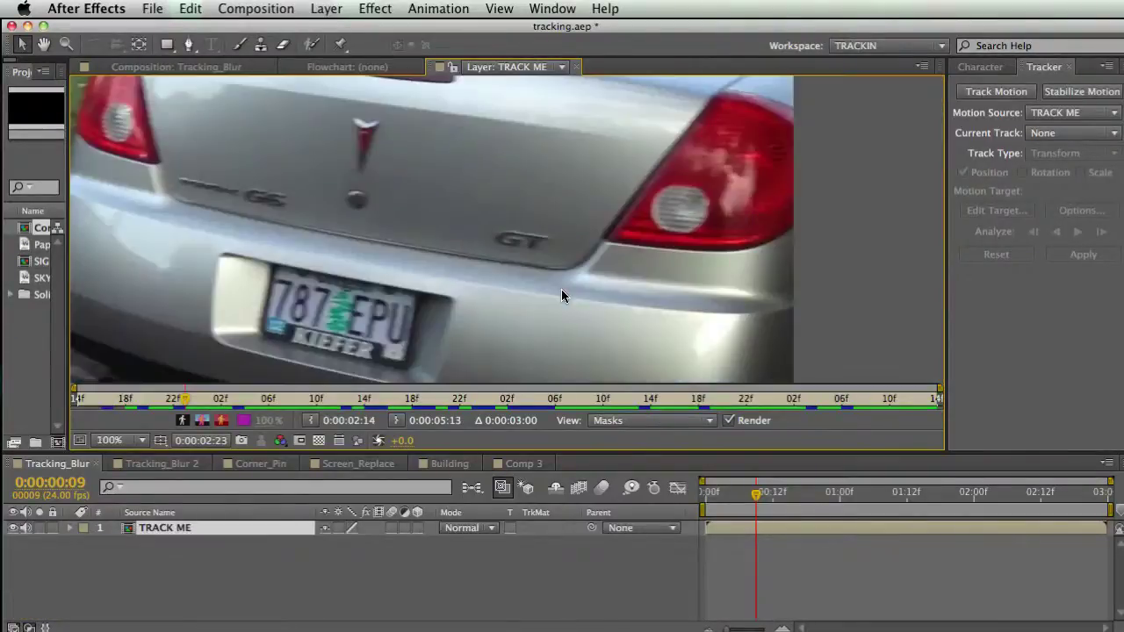
left_click_drag(561, 289, 682, 201)
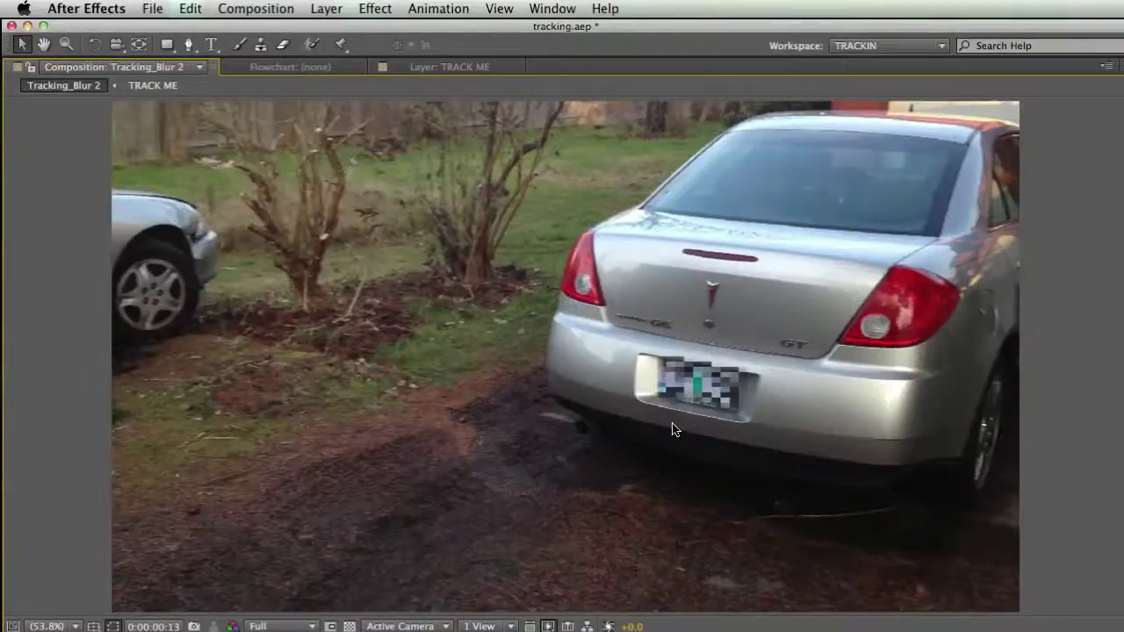
key("grave")
left_click(61, 463)
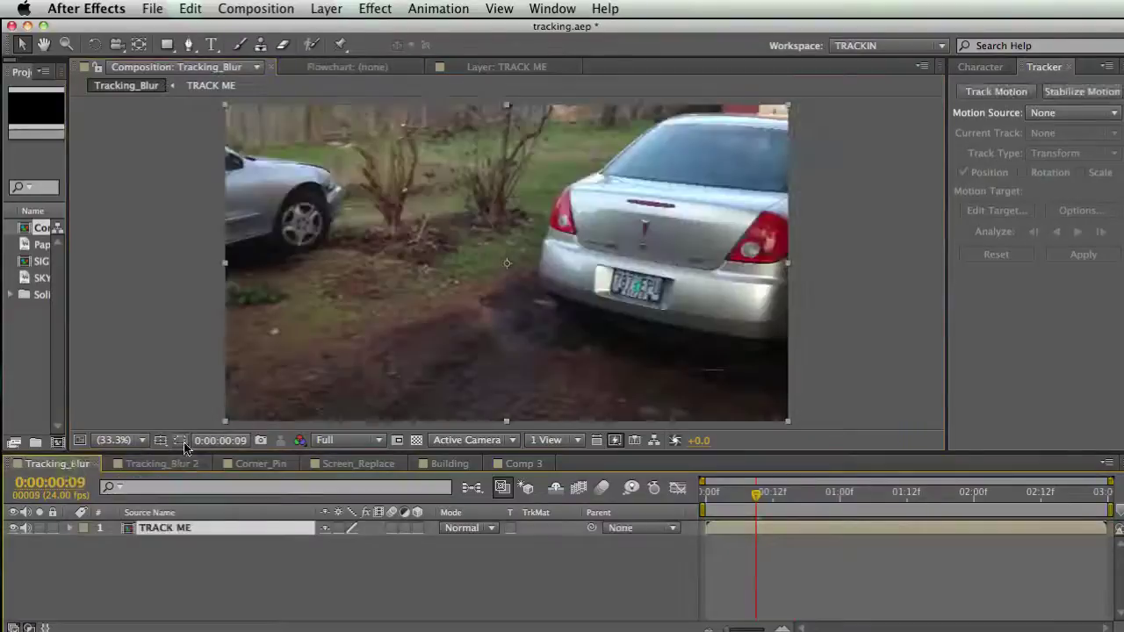
left_click_drag(755, 493, 836, 500)
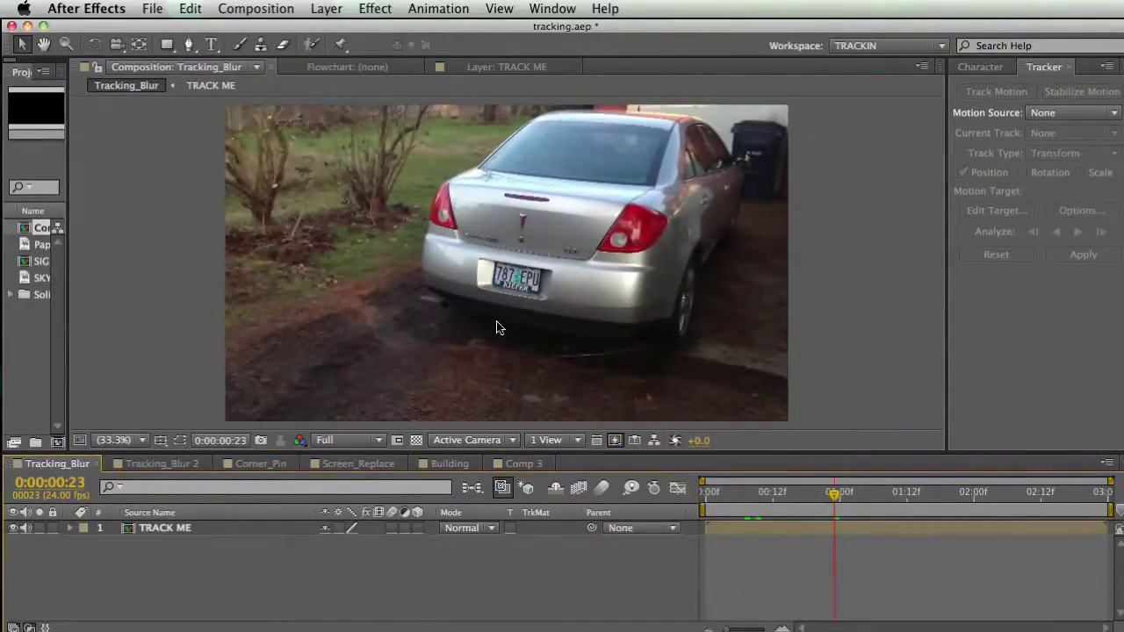
scroll(503, 288, "up", 3)
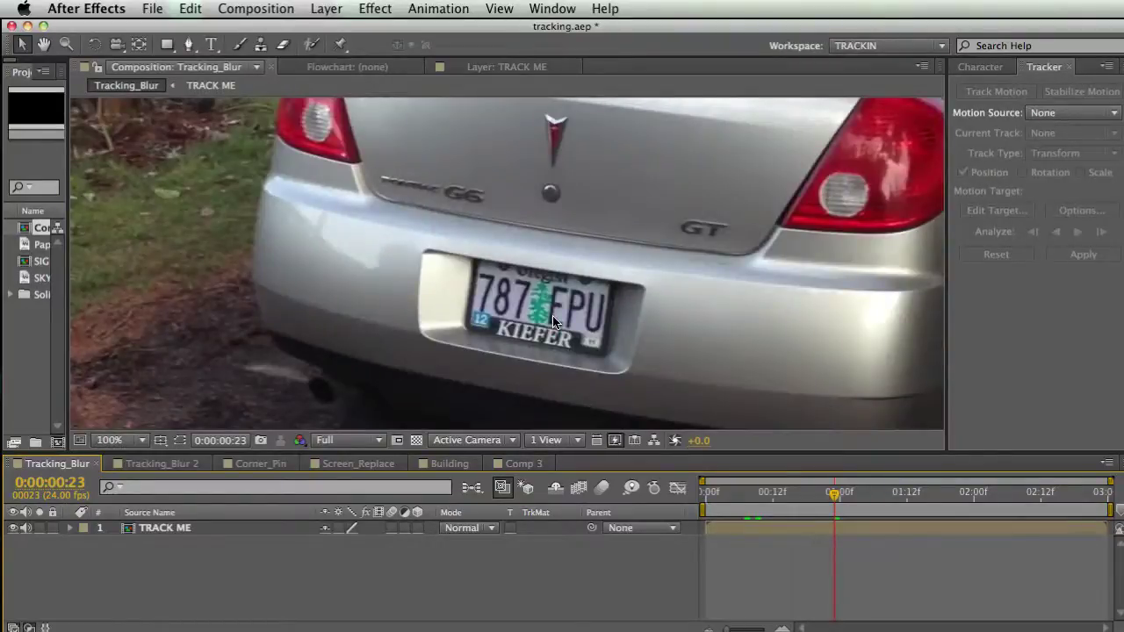
scroll(616, 307, "down", 3)
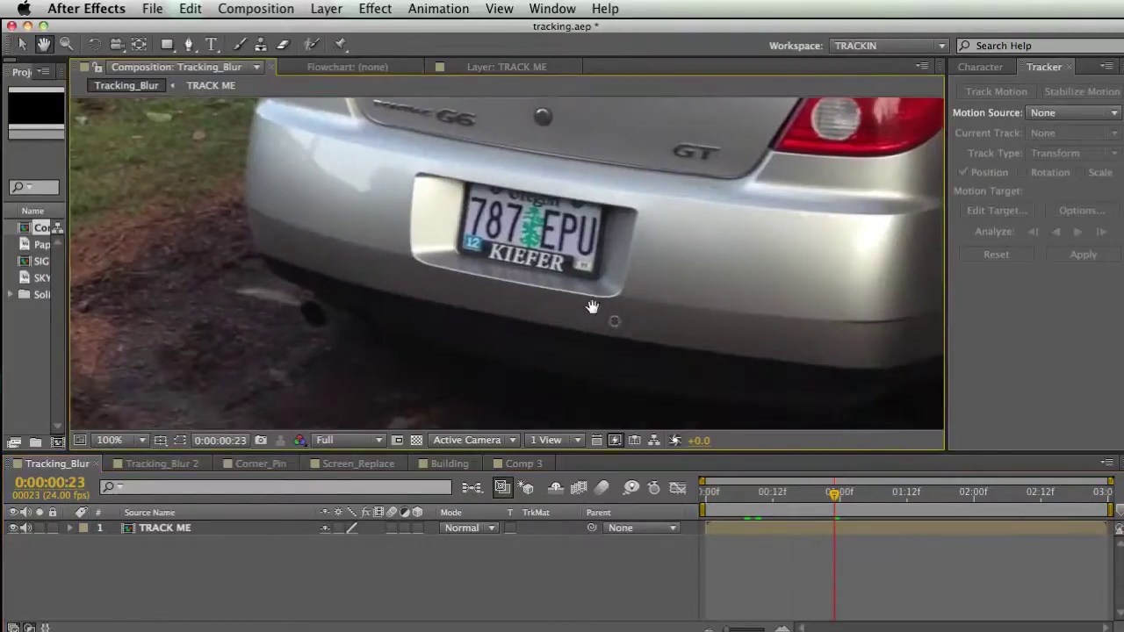
- Start a new motion track on the TRACK ME layer with the Transform track type
left_click(165, 528)
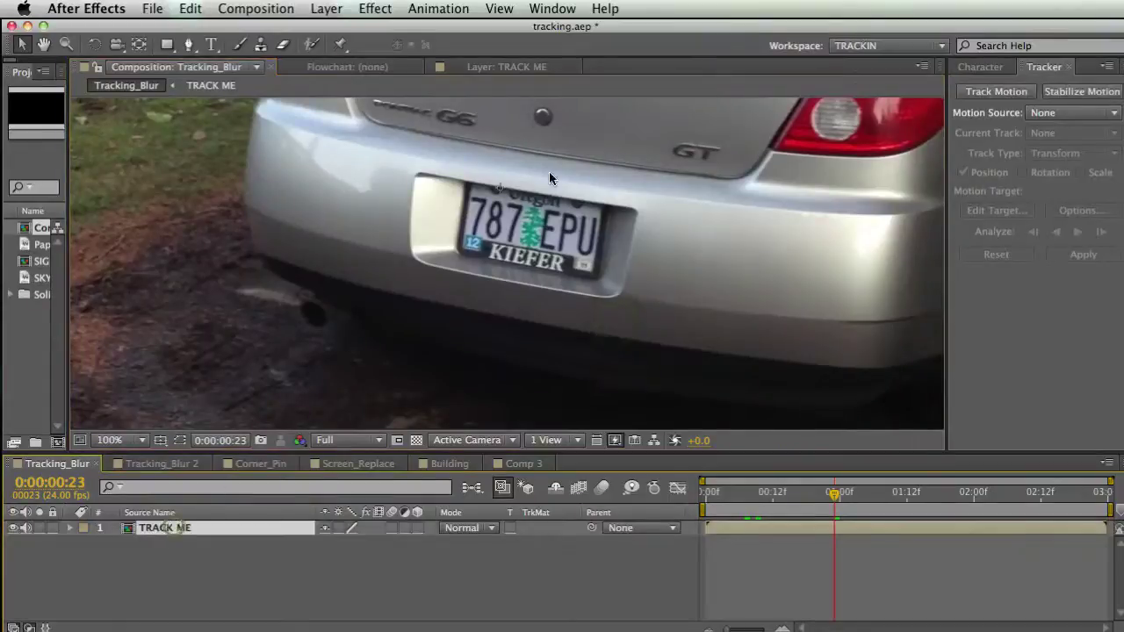
left_click(1007, 95)
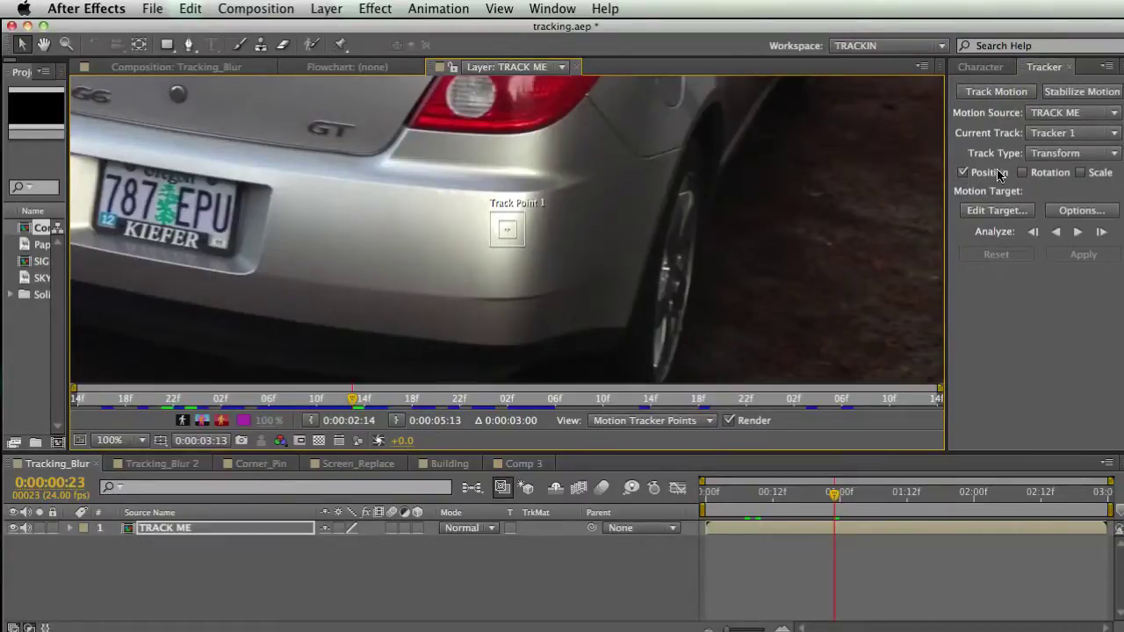
left_click(1032, 156)
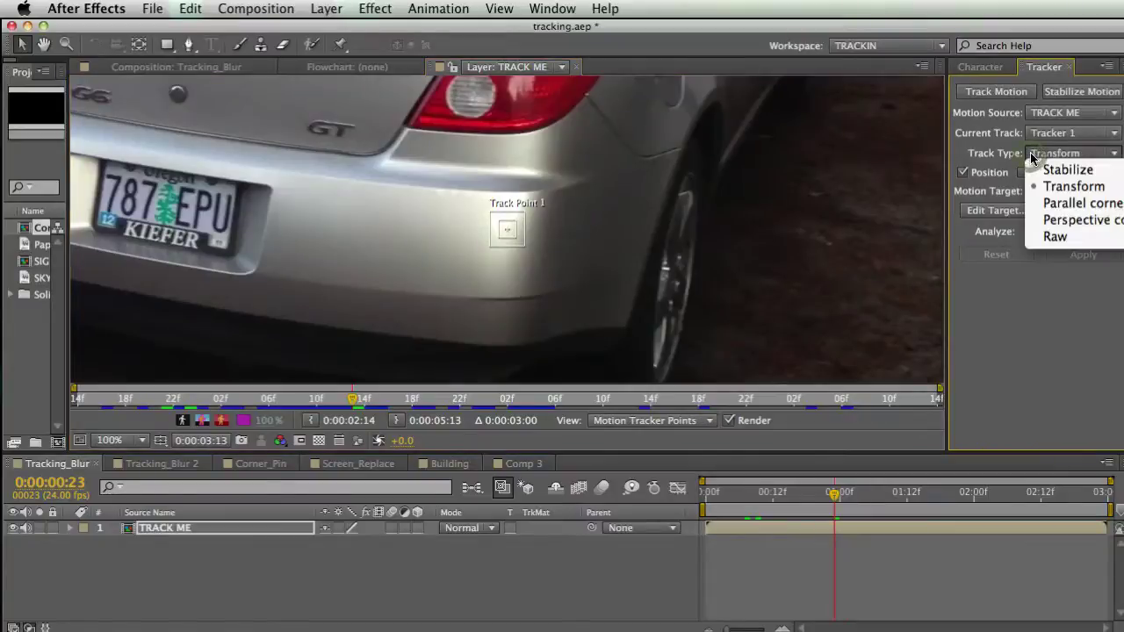
left_click(1062, 187)
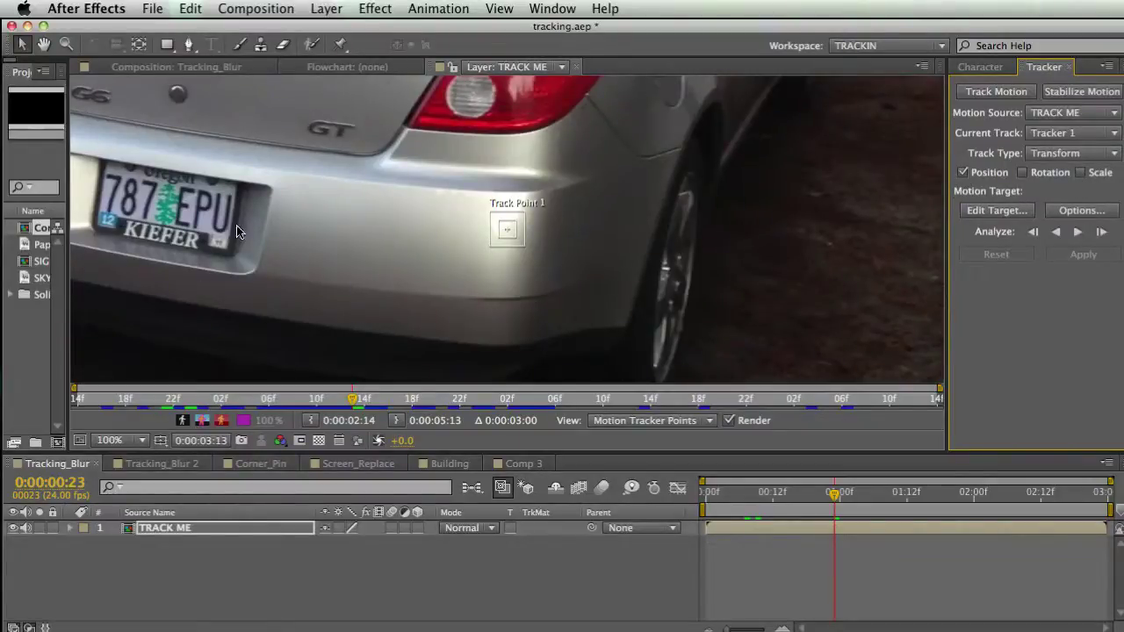
- Place Track Point 1 on the second digit of the licence plate with a wider search region around it
left_click_drag(264, 248, 549, 271)
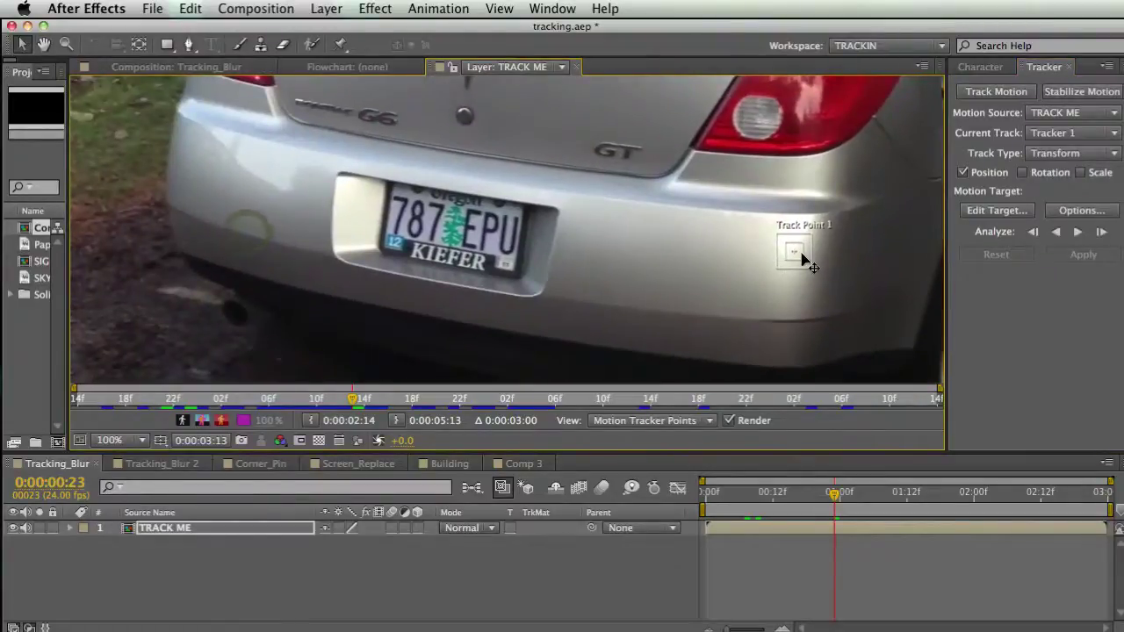
left_click_drag(801, 257, 468, 243)
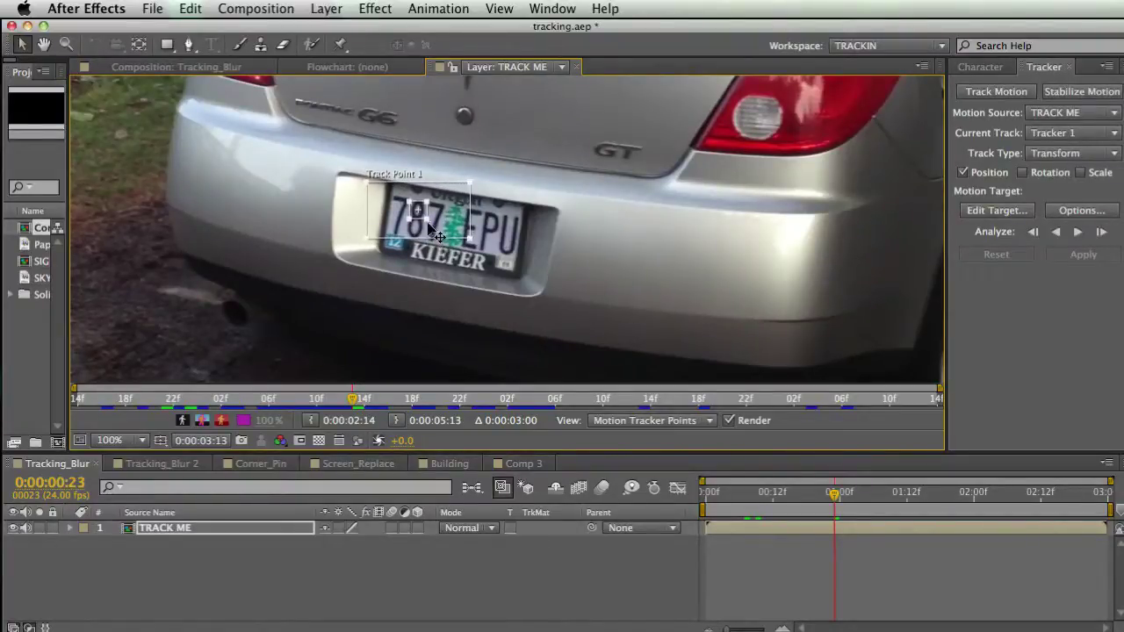
mouse_move(424, 214)
left_mouse_down()
mouse_move(419, 233)
mouse_move(422, 218)
left_mouse_up()
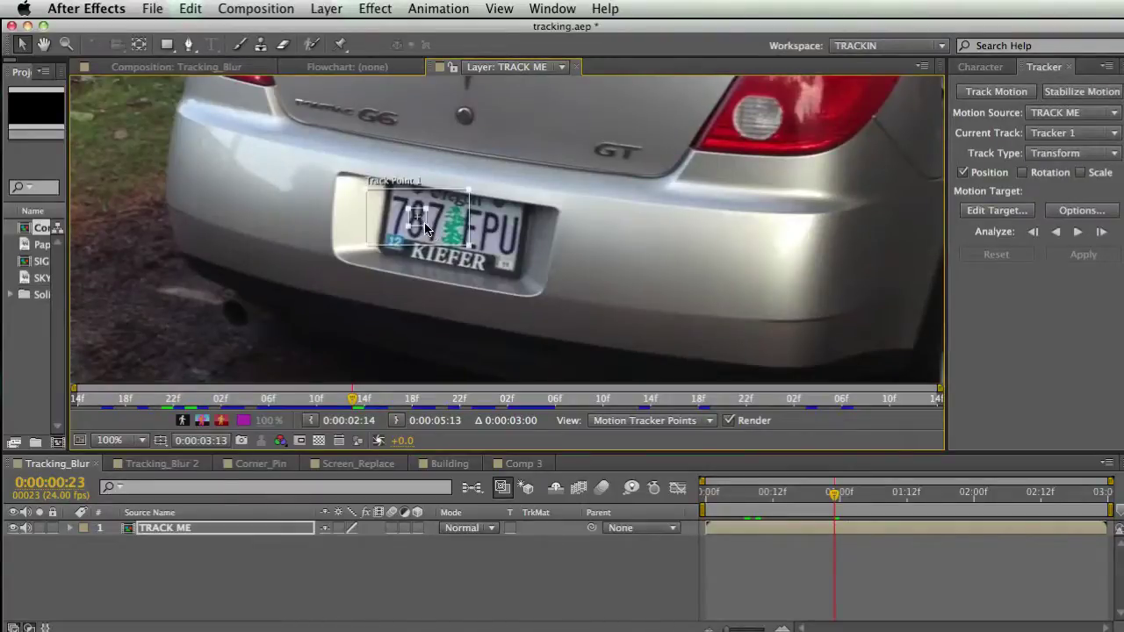
- Analyze the plate's motion forward, pausing at 0:00:01:17 to check the track and continuing to the clip's end
left_click(1078, 231)
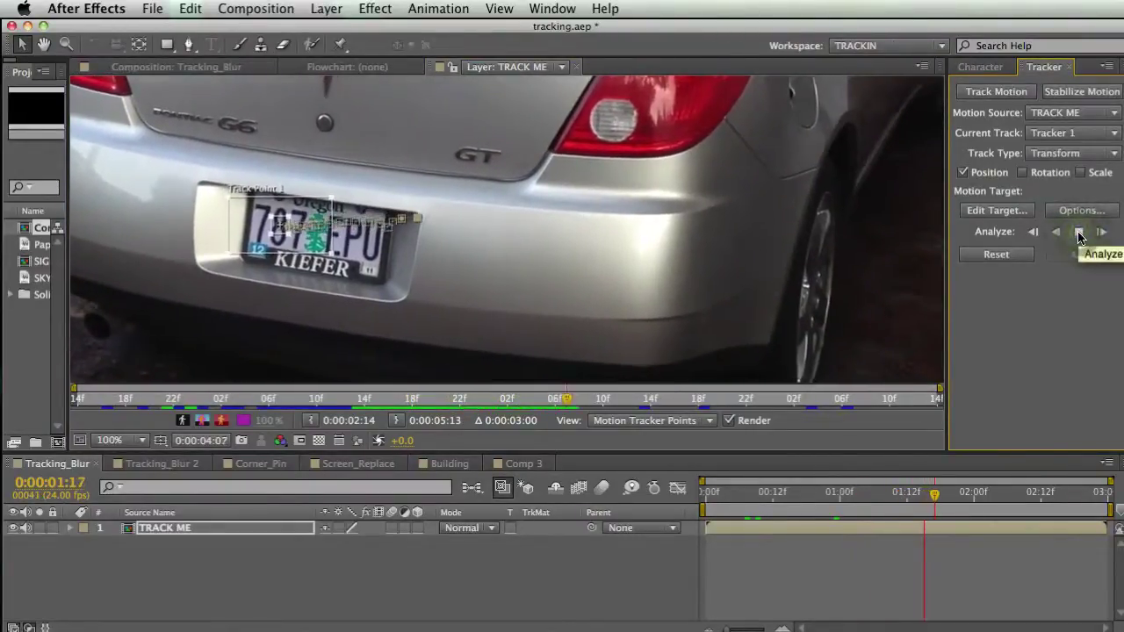
left_click(1079, 235)
left_click_drag(369, 254, 755, 275)
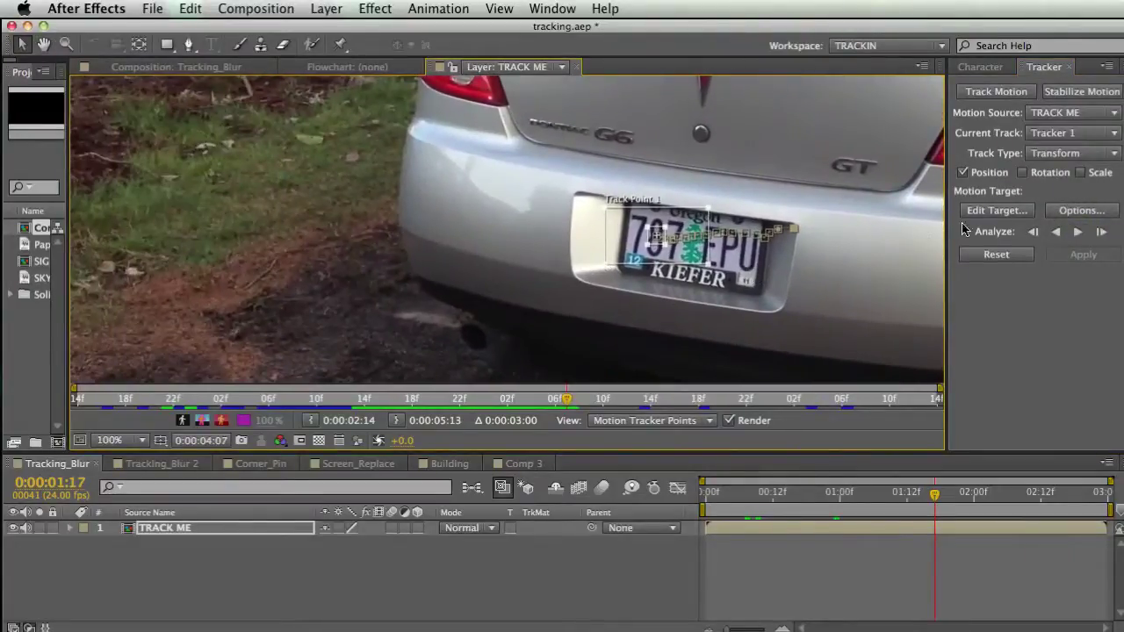
left_click(1078, 233)
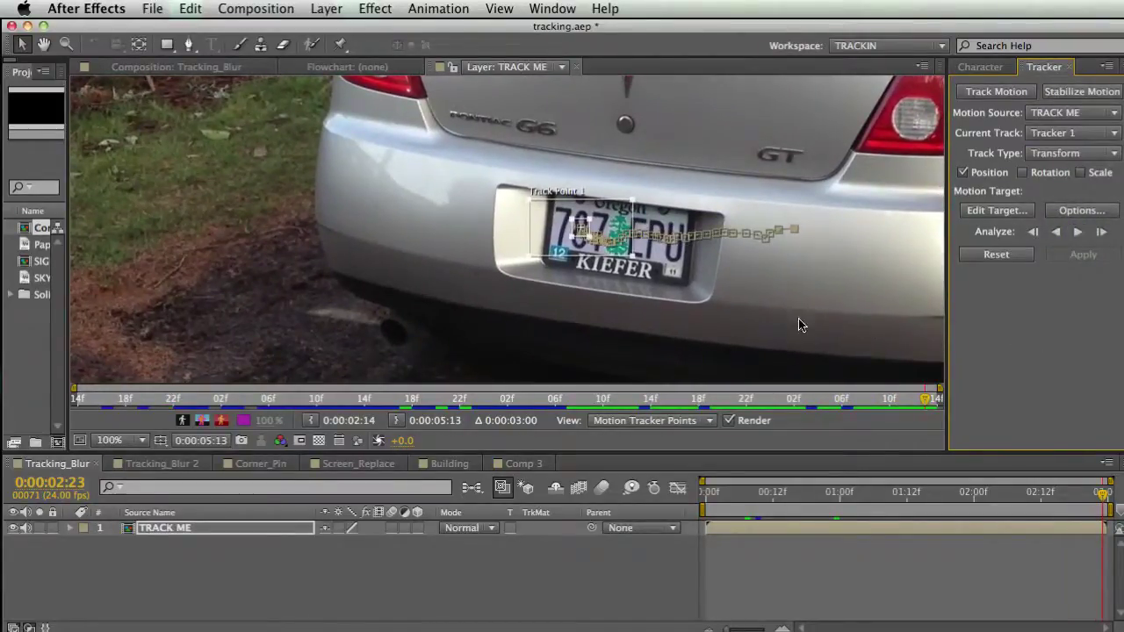
- Reveal the TRACK ME layer's tracking keyframes and move the playhead to 0:00:00:18, before the first keyframe
left_click(202, 532)
left_click(193, 541)
left_click(176, 530)
key("u")
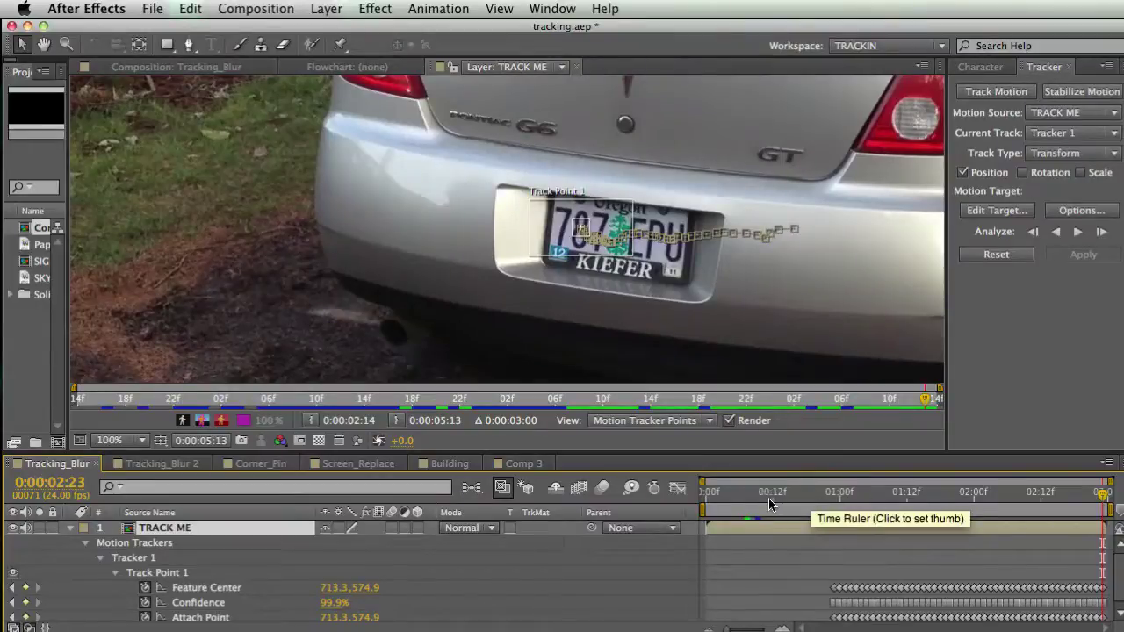
left_click(806, 497)
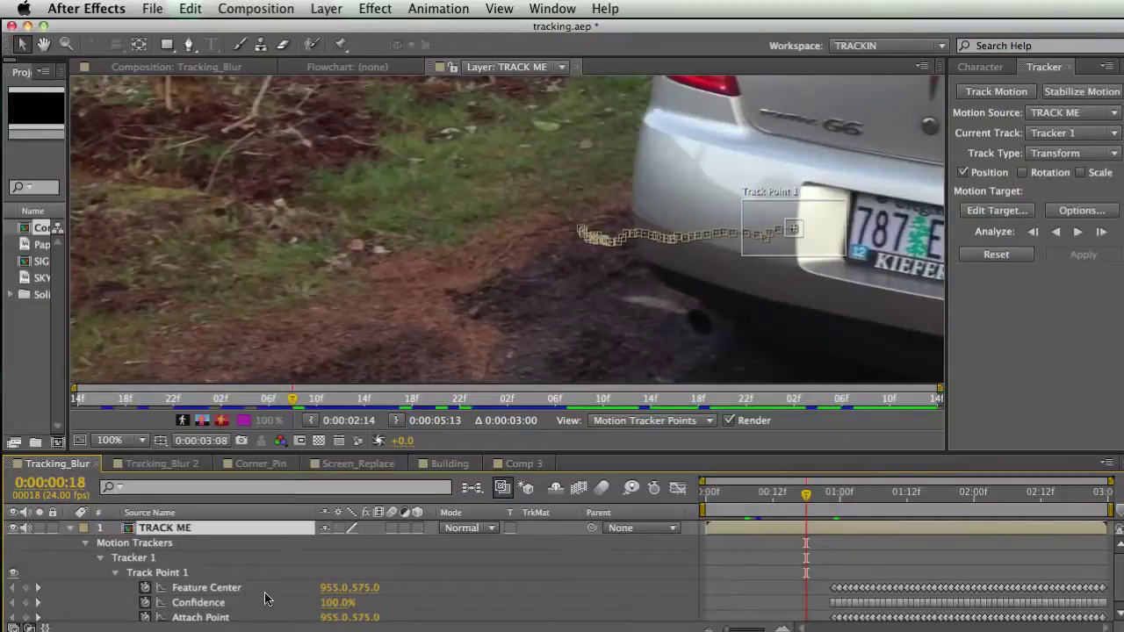
- Analyze the plate's motion backward from the first tracking keyframe at 0:00:00:23 to 0:00:00:08, pausing at 0:00:00:17 to check the track
left_click(38, 589)
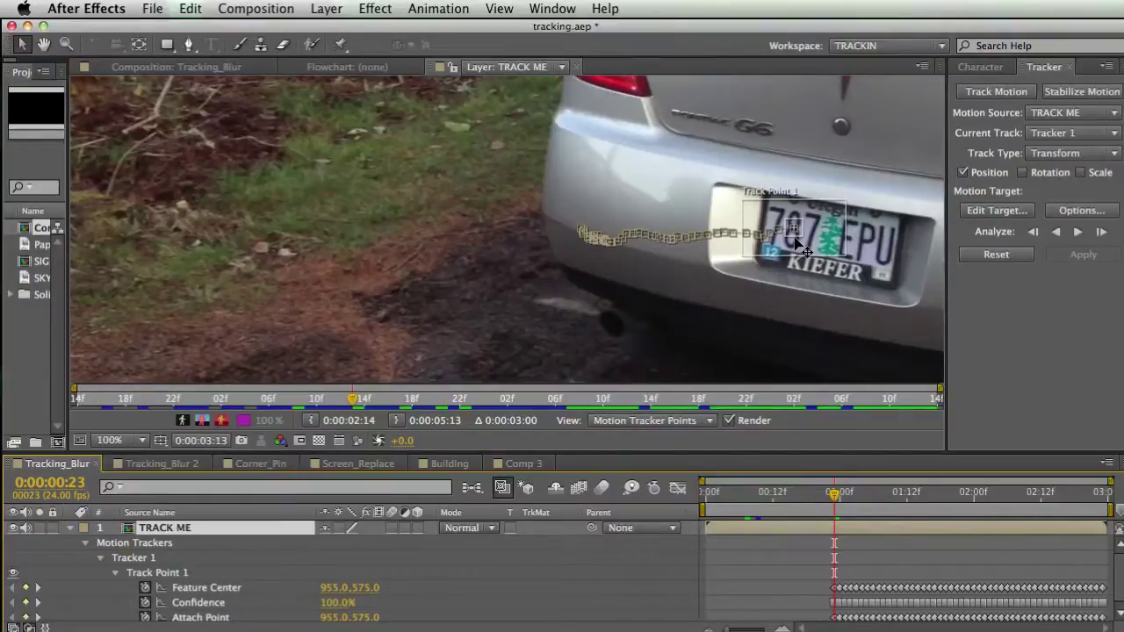
left_click(1057, 236)
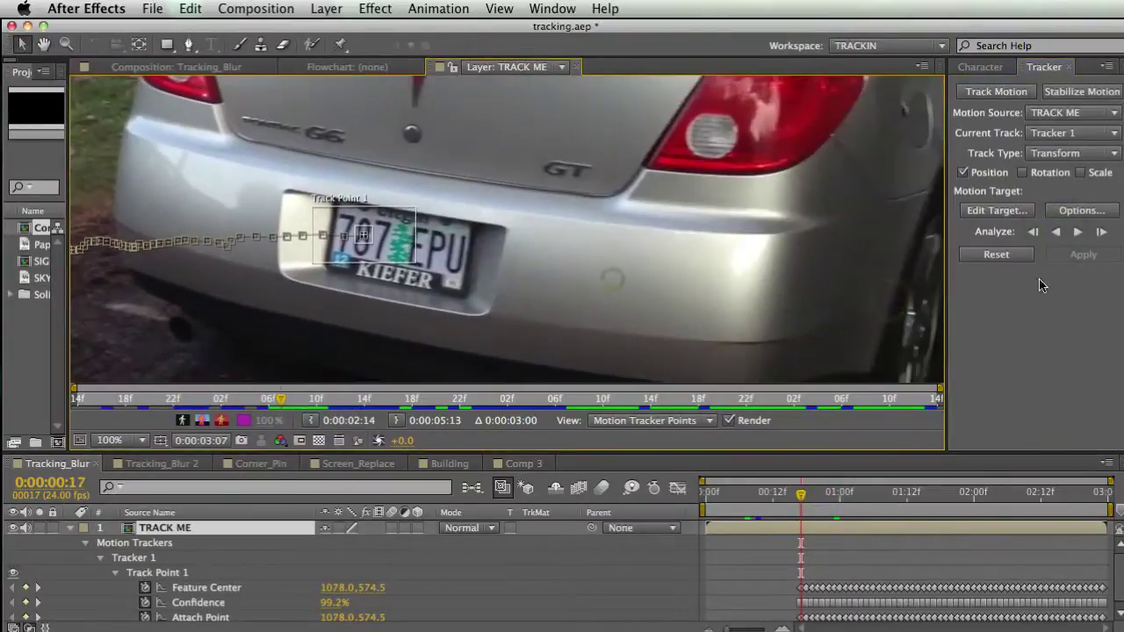
left_click(1056, 233)
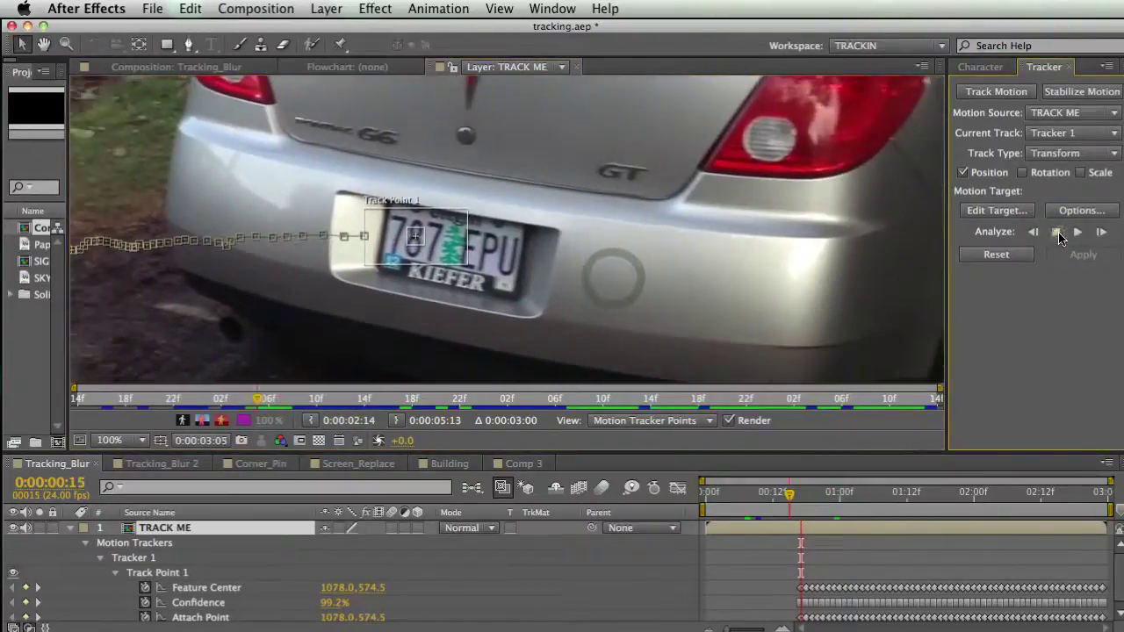
left_click(1057, 236)
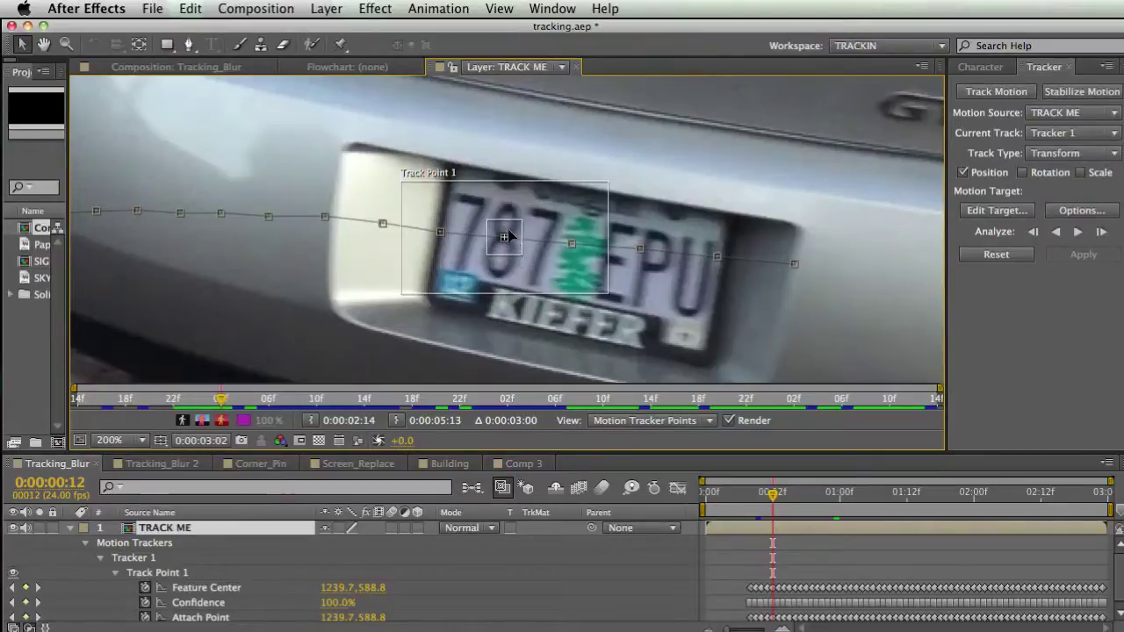
- Check Track Point 1's position on the plate at 0:00:01:20, and return the playhead to the earliest tracked frame, 0:00:00:08
left_click(951, 510)
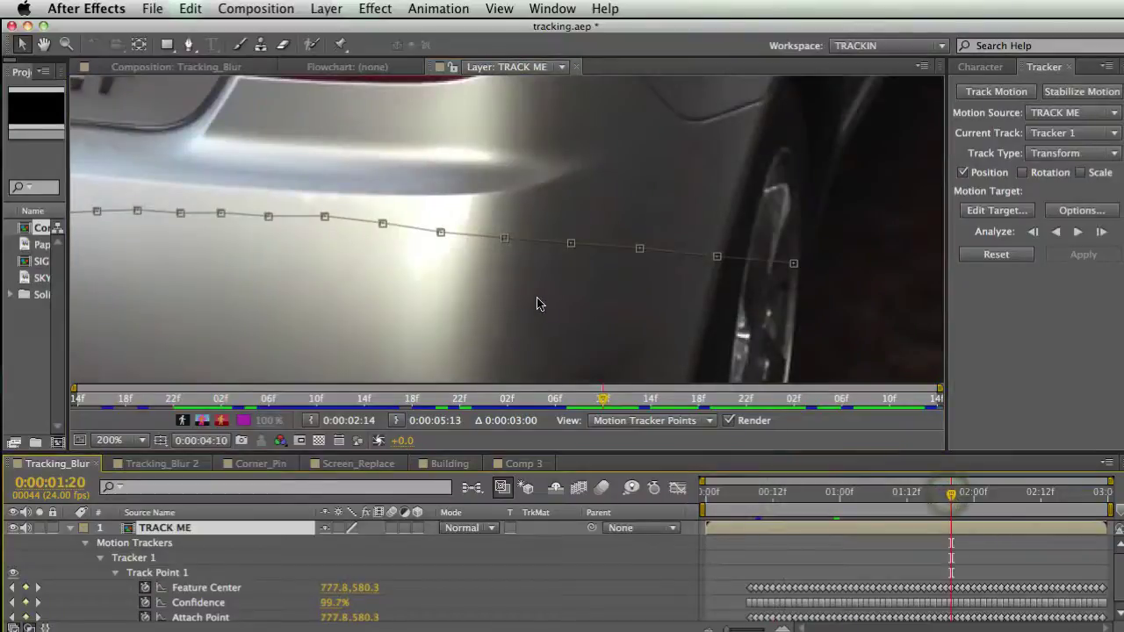
key("h")
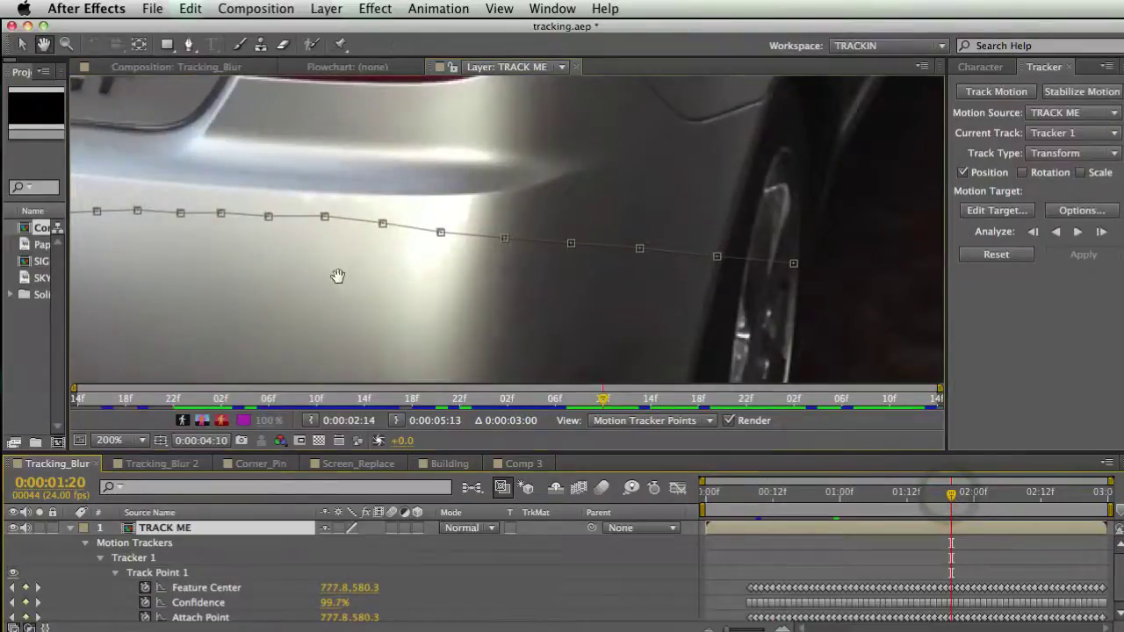
left_click_drag(350, 276, 822, 282)
left_click_drag(433, 275, 550, 279)
key("v")
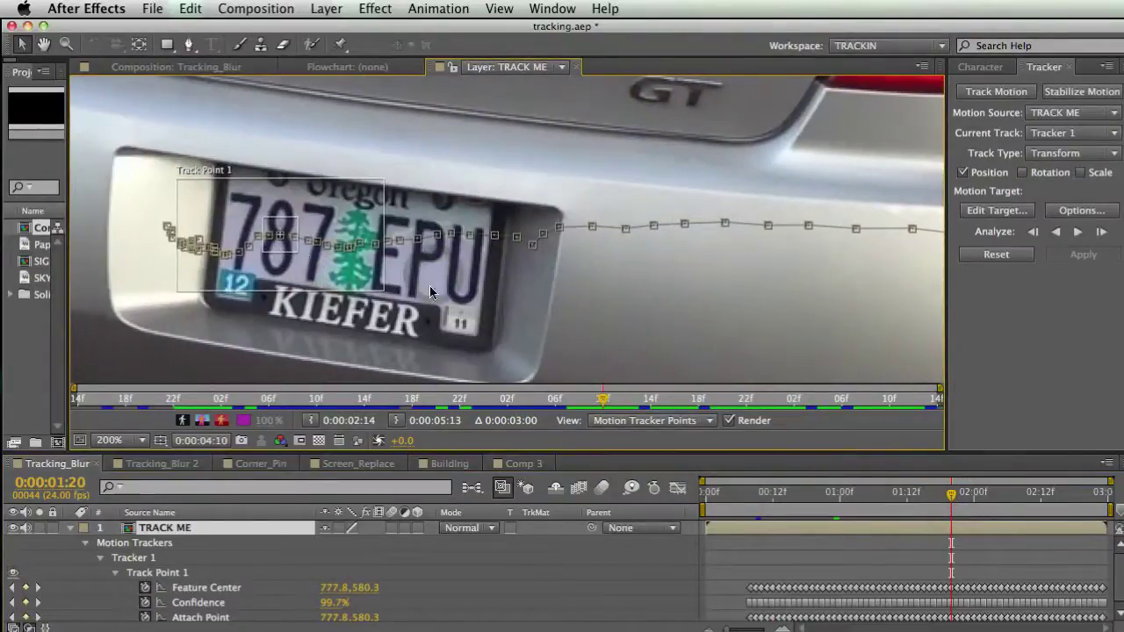
left_click(752, 496)
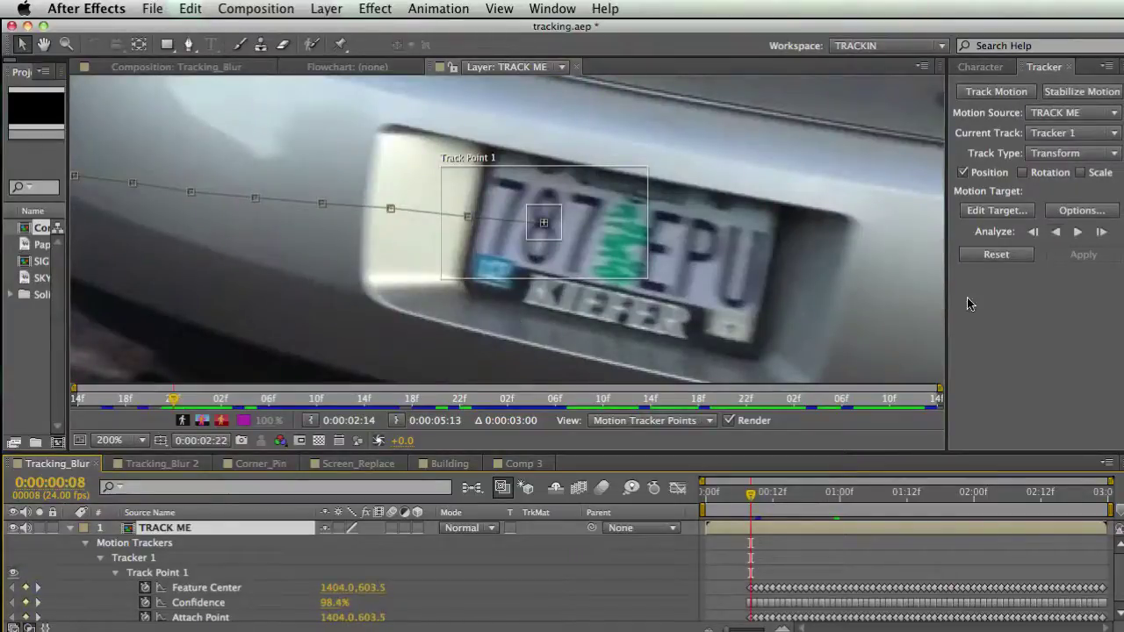
- Review Tracker 1's motion tracker options, including Adapt Feature and its confidence threshold, alongside the track point on the plate
double_click(562, 235)
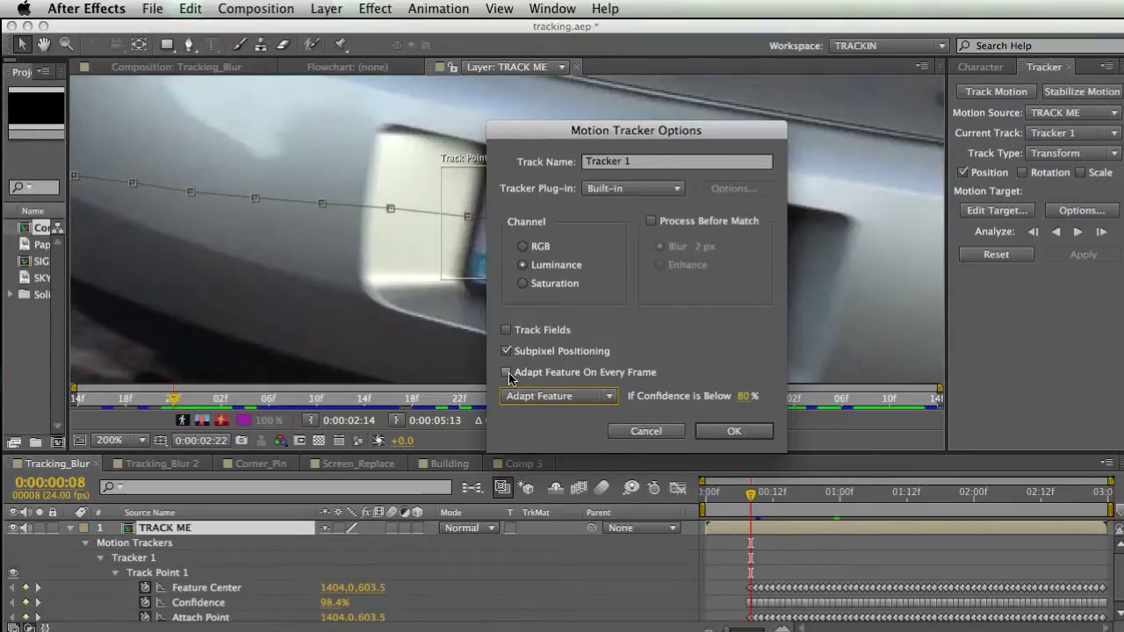
left_click_drag(606, 130, 825, 130)
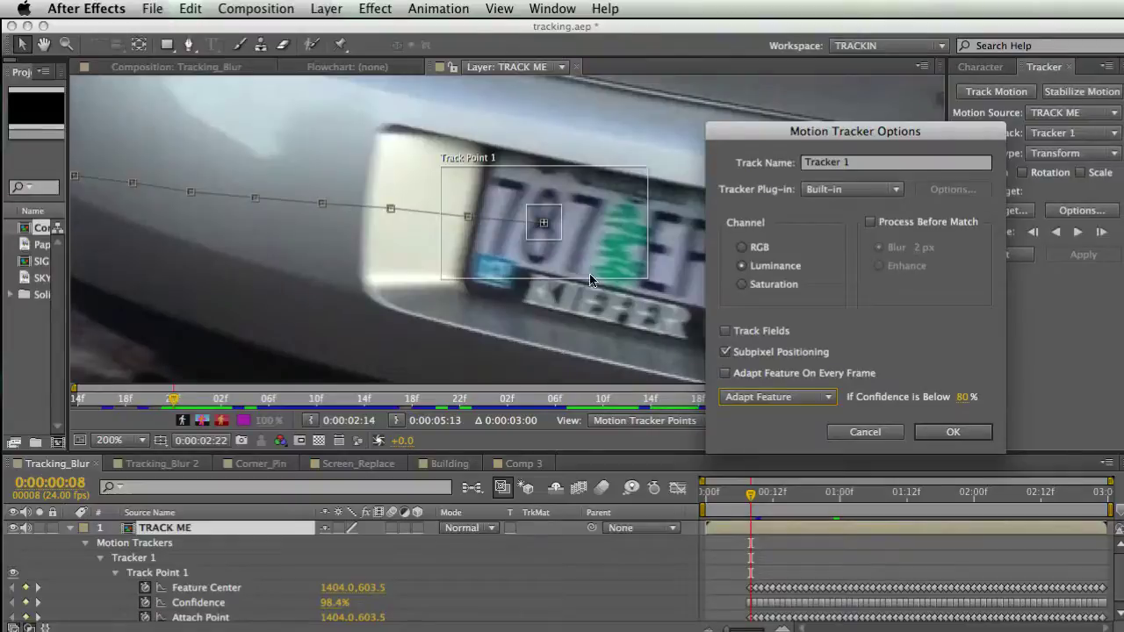
left_click(865, 432)
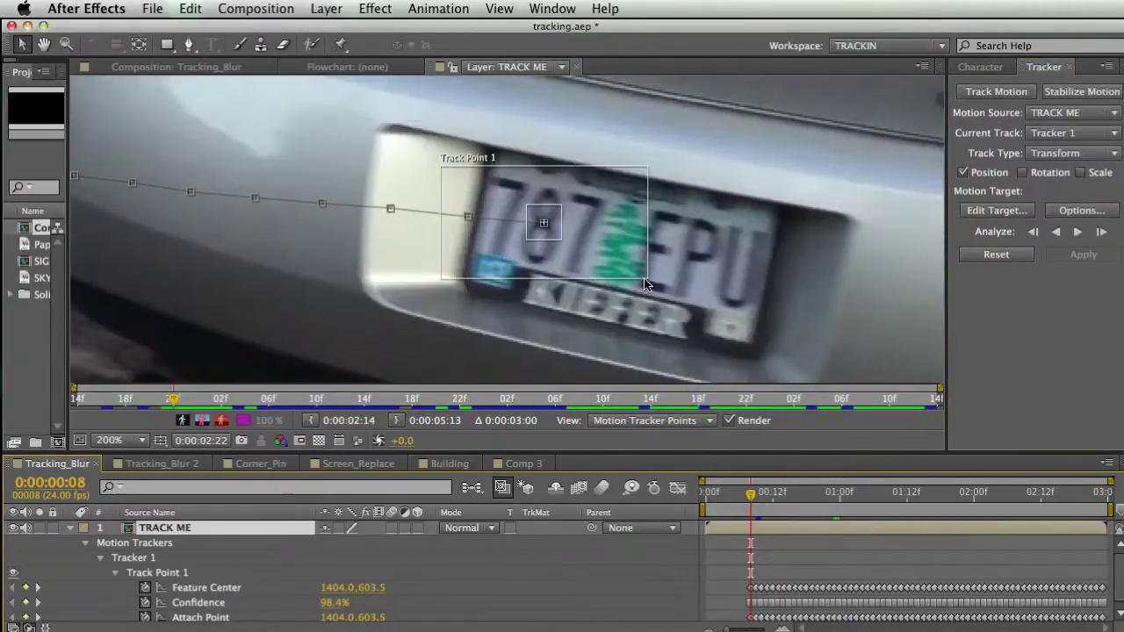
- Analyze the plate's motion backward to 0:00:00:06 and recenter Track Point 1 on the second digit
left_click_drag(687, 279, 539, 265)
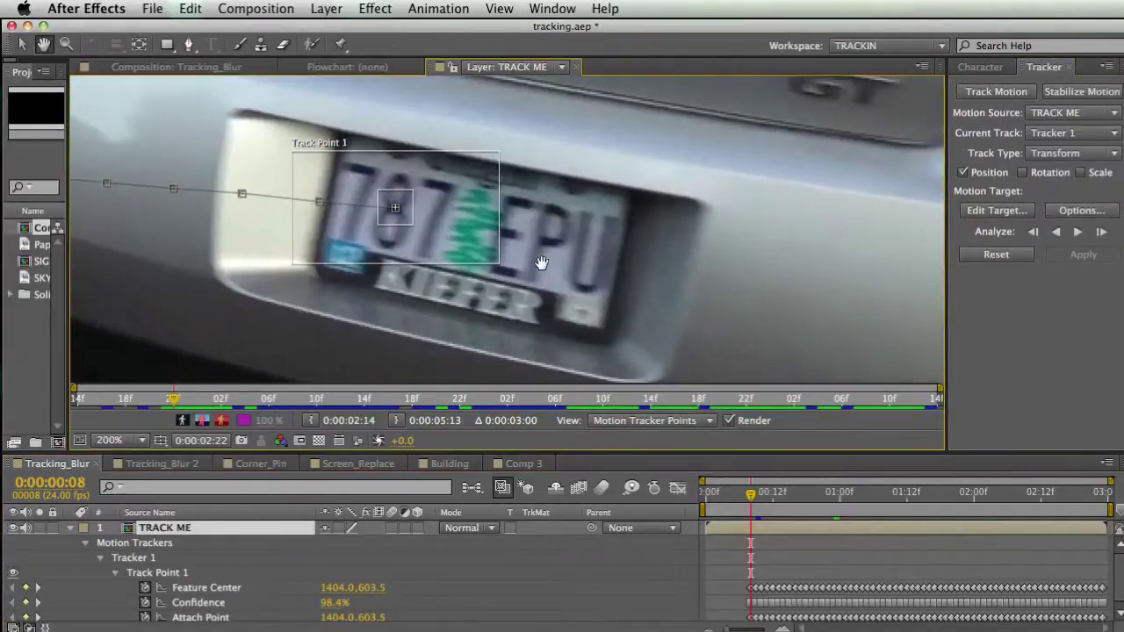
left_click(1056, 233)
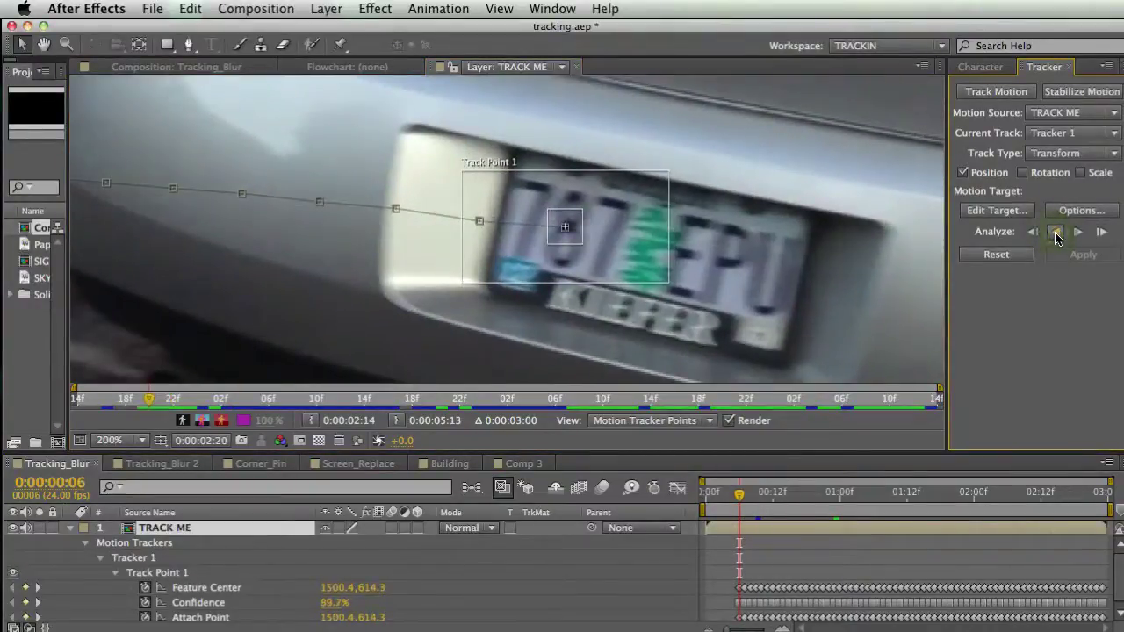
left_click_drag(572, 227, 588, 233)
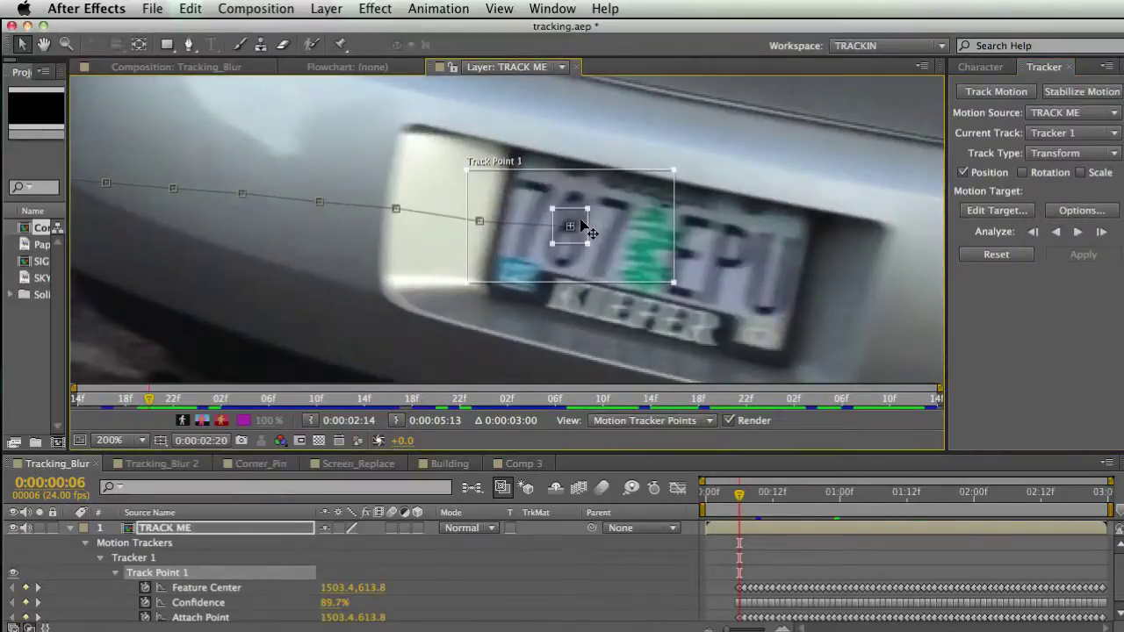
- Analyze backward one frame at a time to 0:00:00:04, recentering Track Point 1 on the second digit at each frame
left_click(1032, 233)
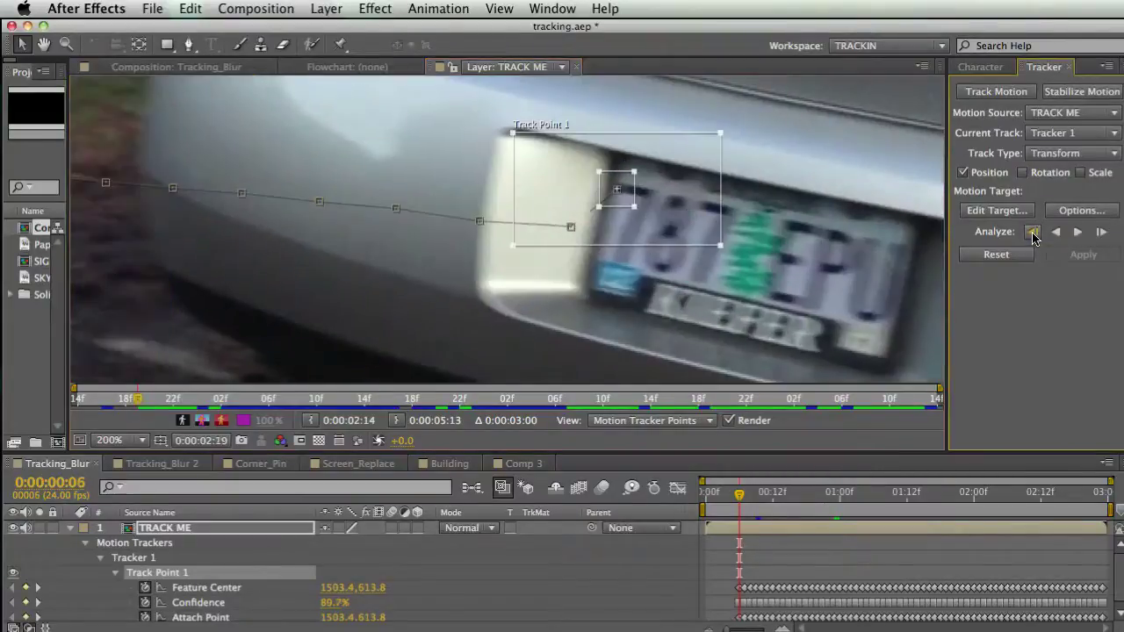
left_click_drag(617, 201, 678, 243)
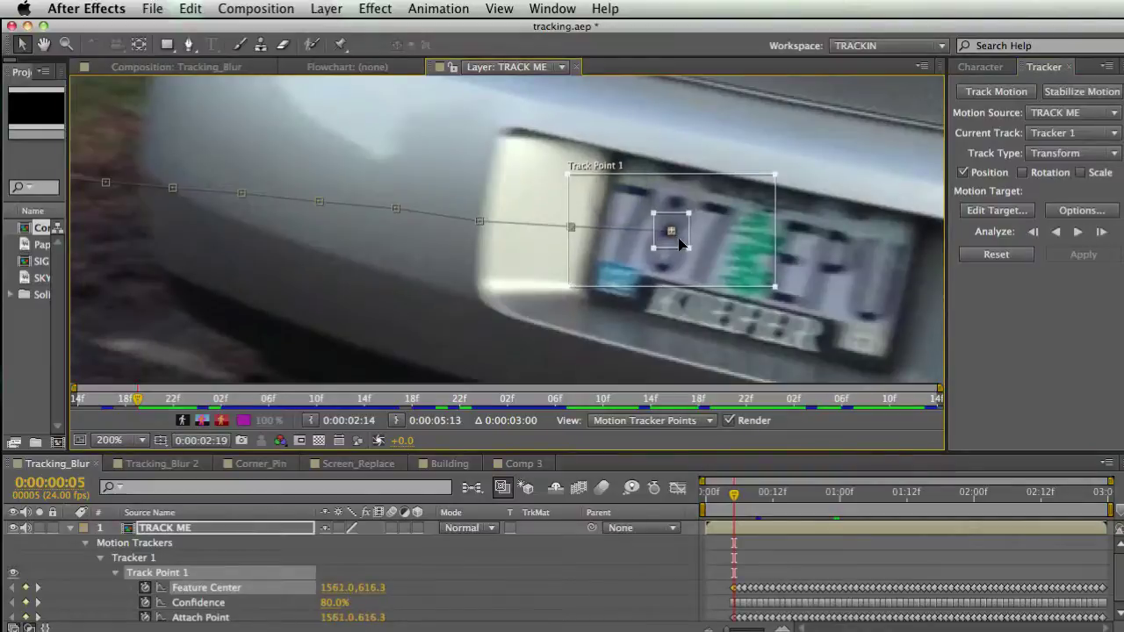
left_click(1033, 232)
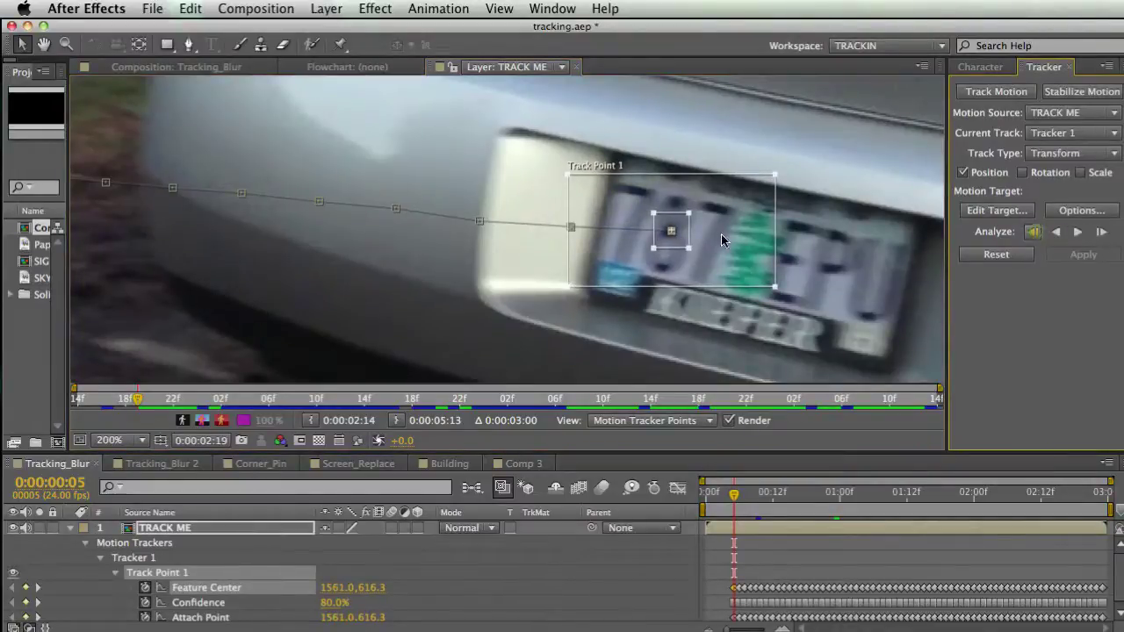
left_click_drag(733, 209, 776, 246)
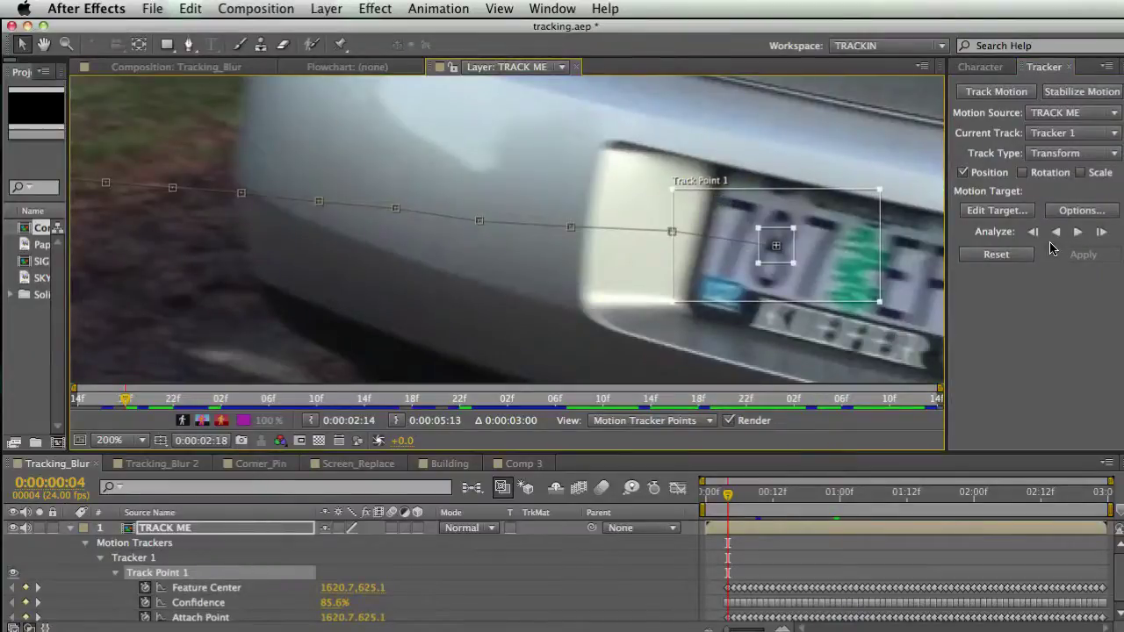
- Analyze backward frame by frame to the clip's start, moving Track Point 1 back onto the second digit at 0:00:00:01 and the first frame
left_click(1033, 232)
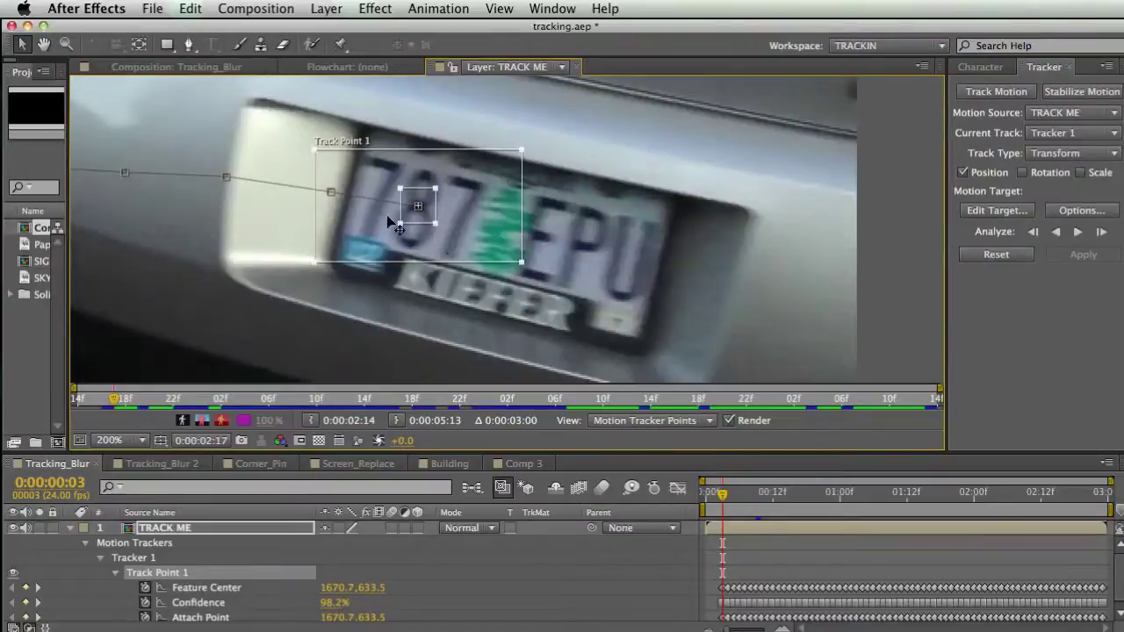
left_click(1033, 232)
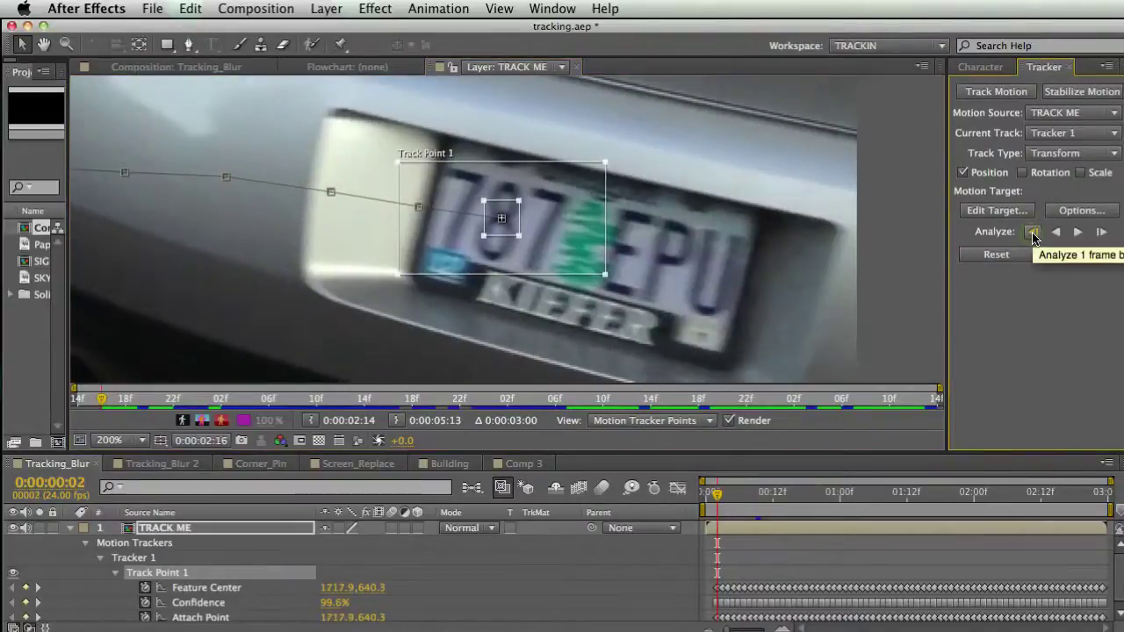
left_click(1033, 232)
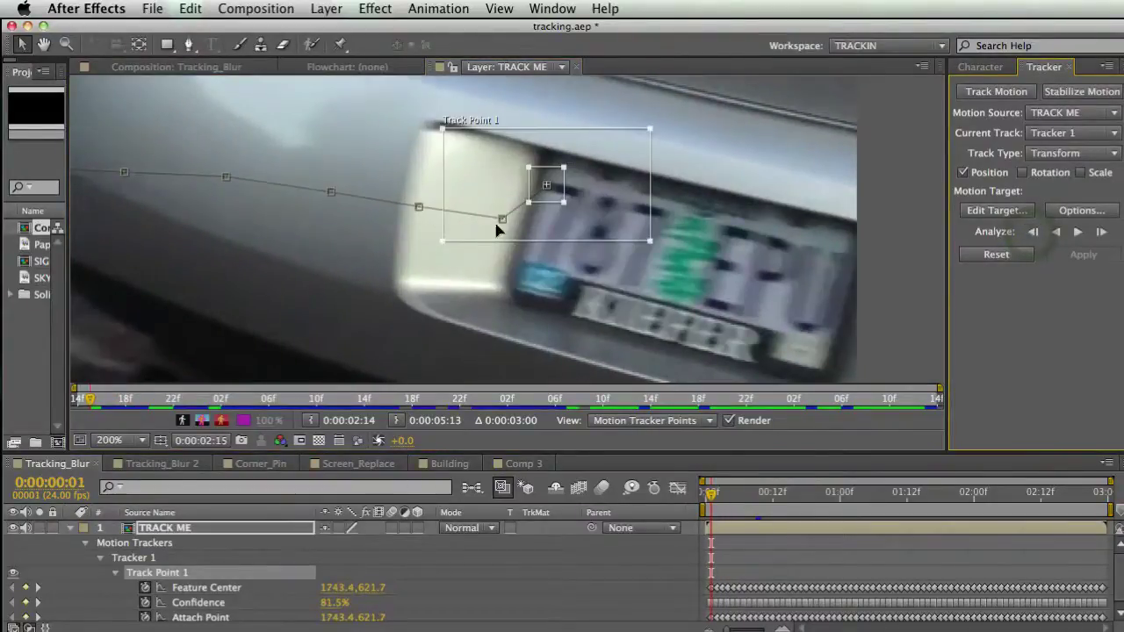
left_click_drag(542, 182, 605, 230)
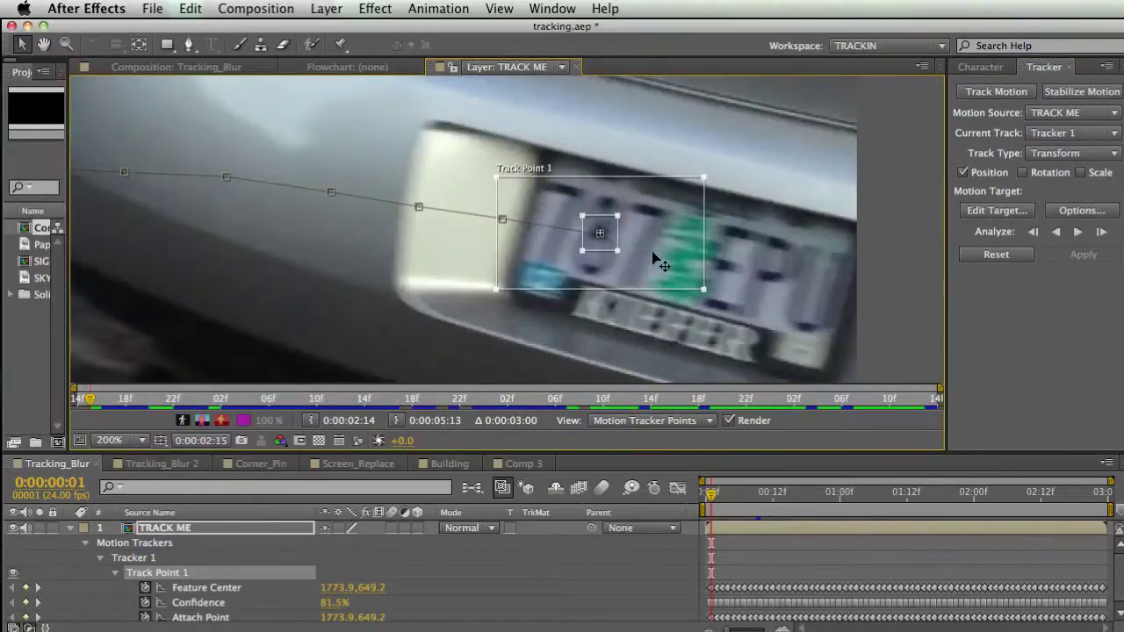
left_click(1033, 232)
left_click_drag(725, 245, 729, 247)
- Check the completed track path from 0:00:00:03 to 0:00:00:11, and collapse the TRACK ME layer's tracking properties
mouse_move(712, 499)
left_mouse_down()
mouse_move(737, 498)
mouse_move(722, 498)
left_mouse_up()
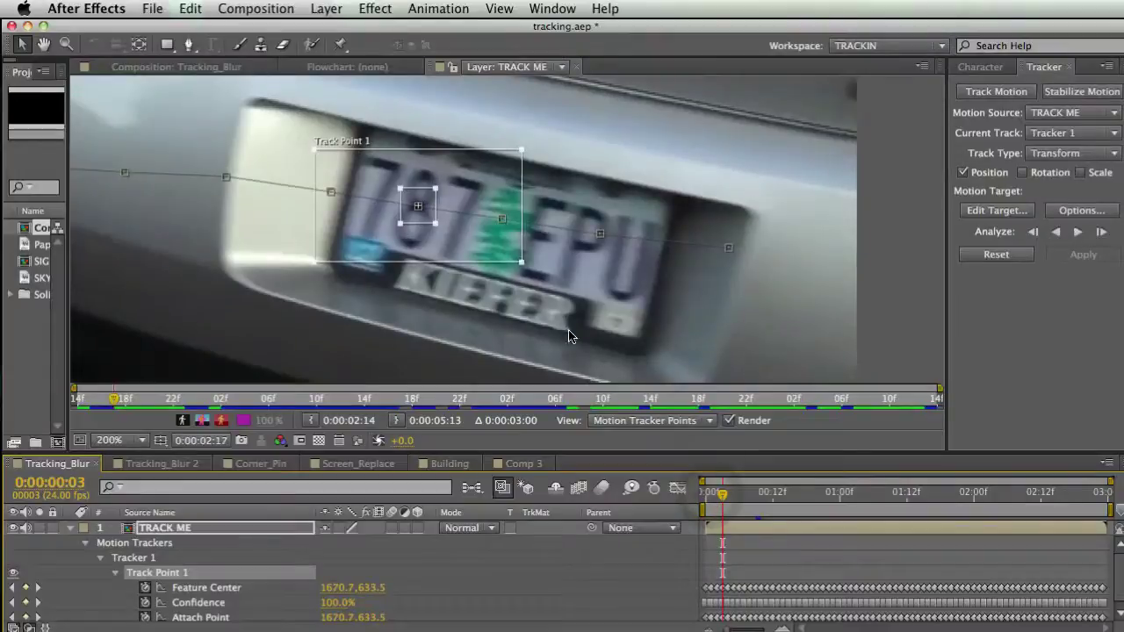
key("comma")
key("comma")
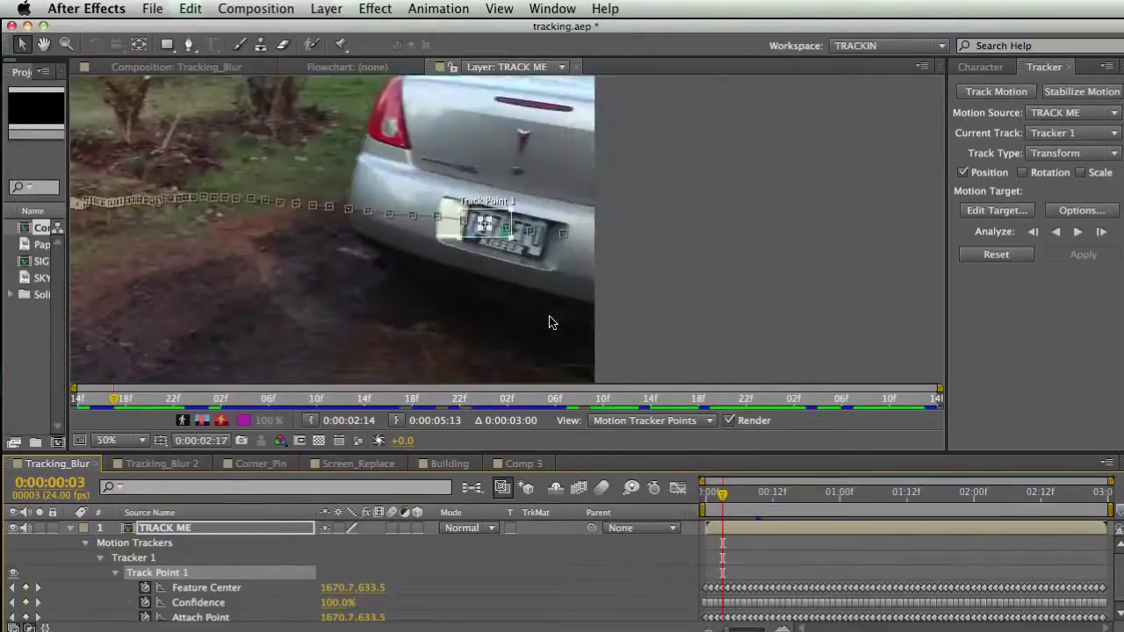
left_click_drag(415, 282, 685, 271)
left_click_drag(722, 497, 768, 498)
left_click(68, 529)
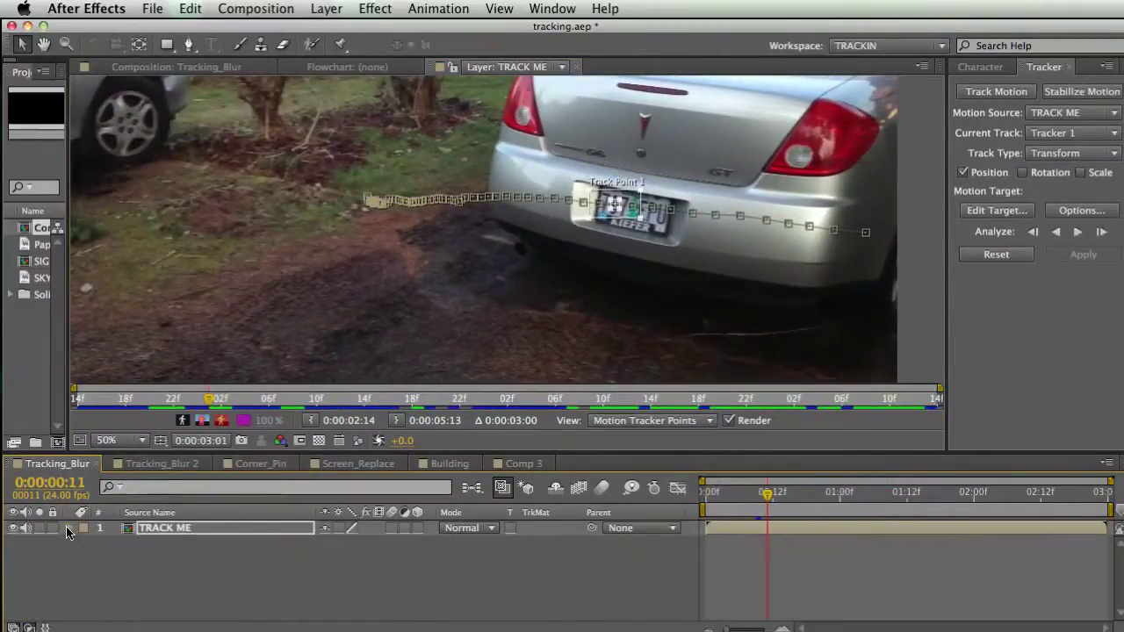
left_click(172, 554)
left_click(1019, 137)
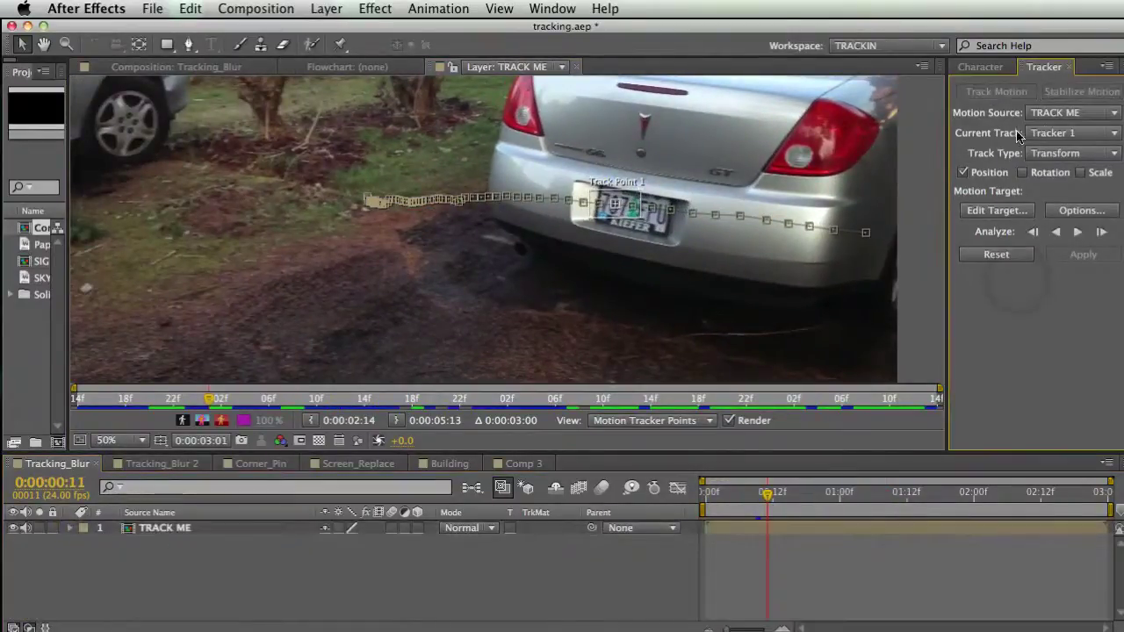
left_click(985, 213)
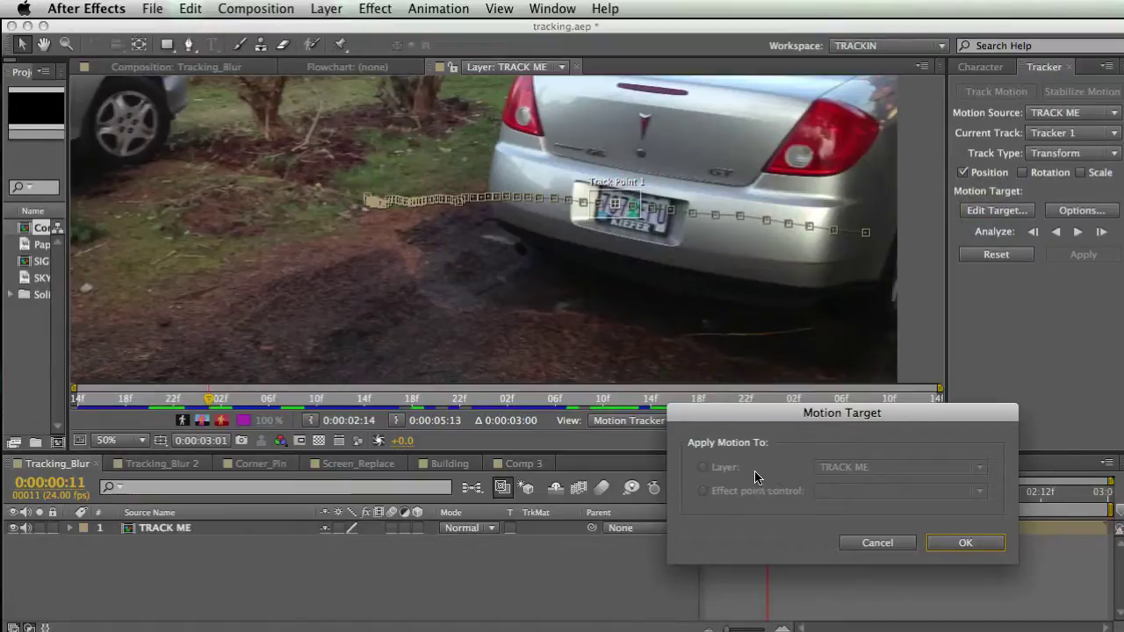
left_click(887, 542)
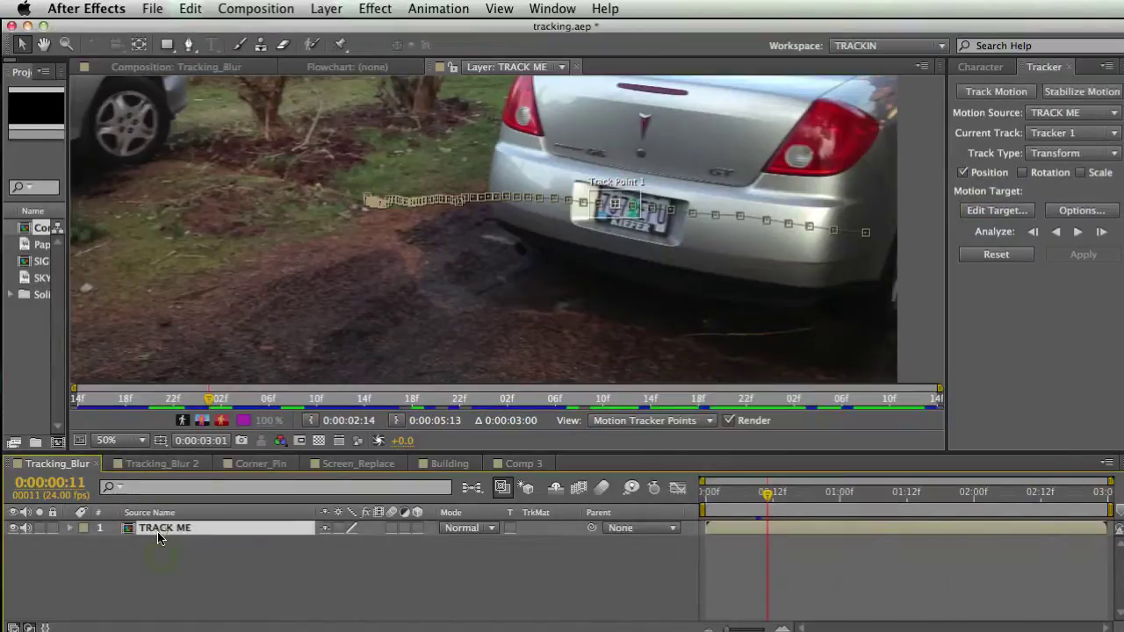
- Add a new null object to the Tracking_Blur composition above the TRACK ME layer
left_click(221, 547)
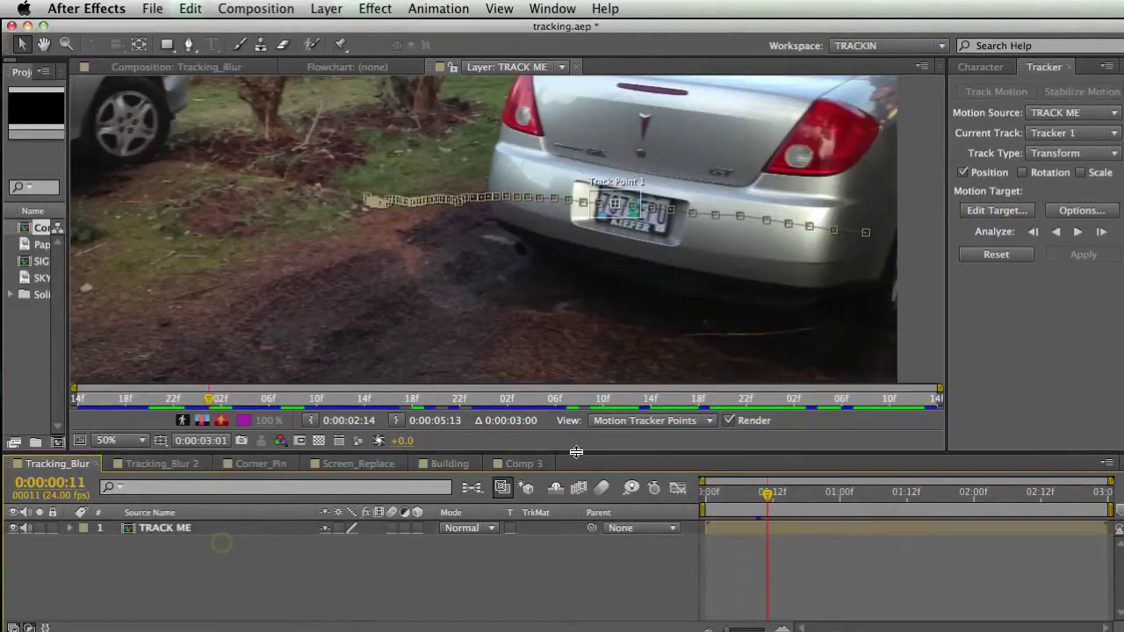
right_click(193, 548)
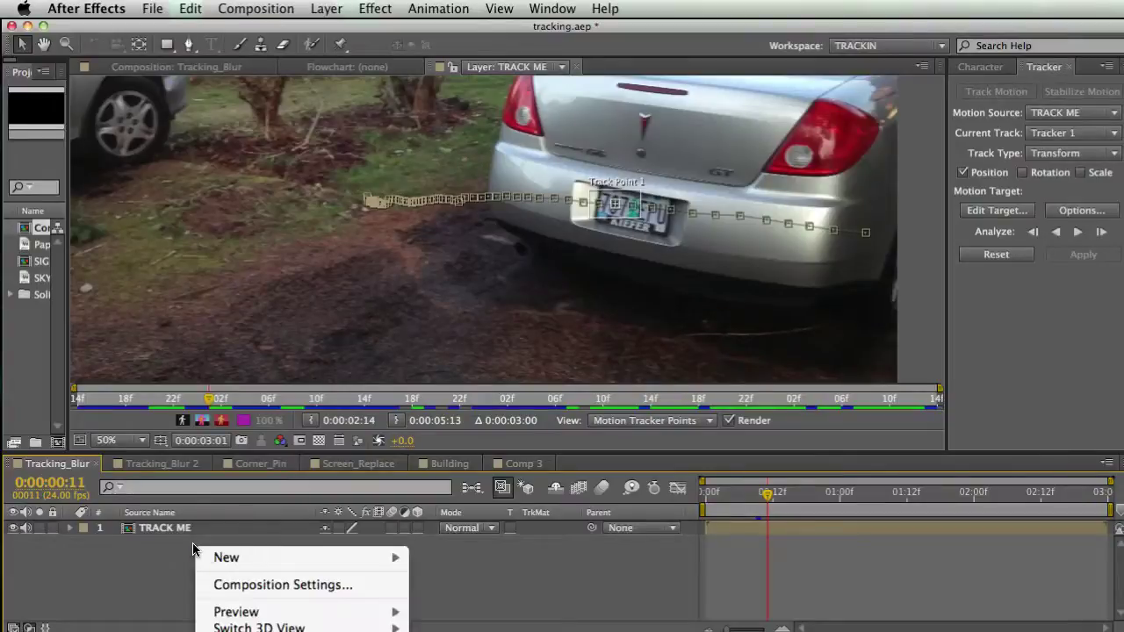
mouse_move(253, 557)
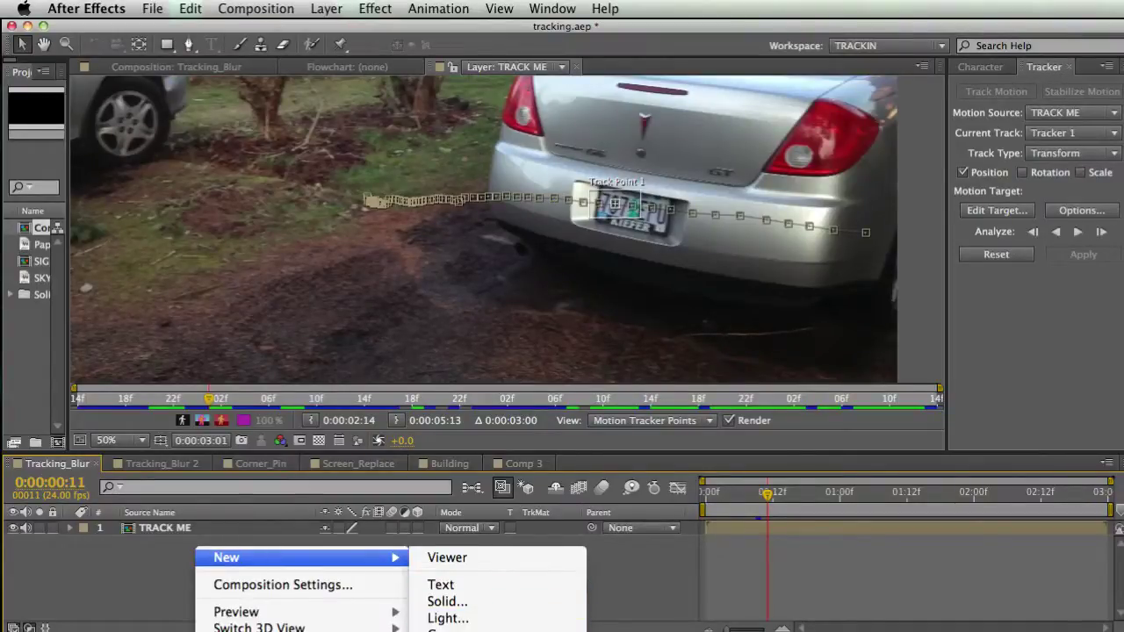
left_click(452, 630)
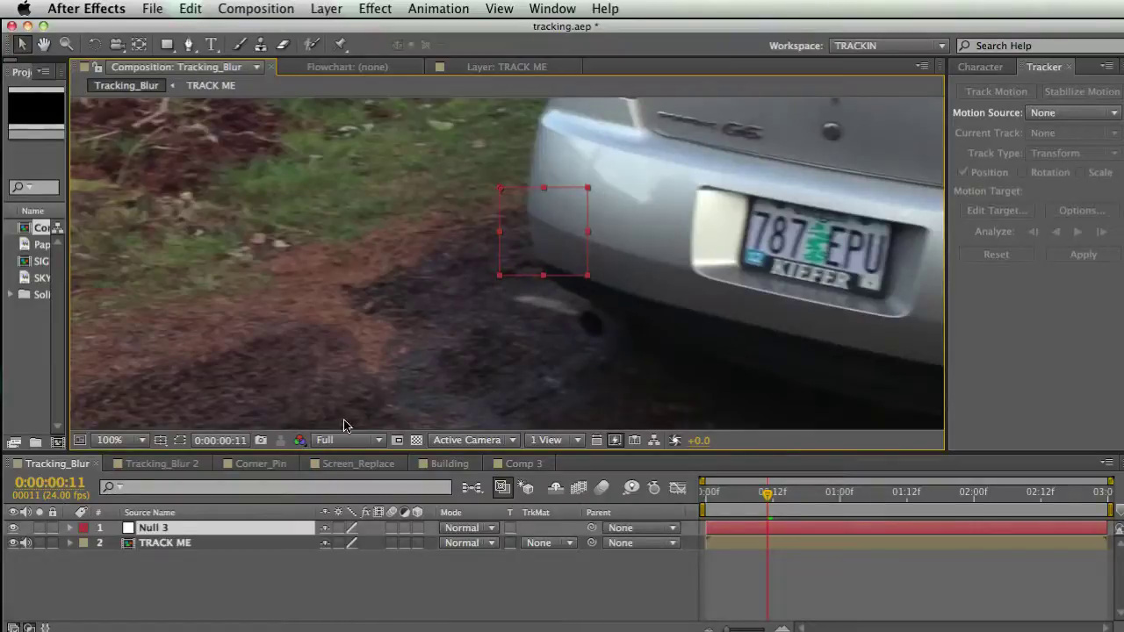
- Set TRACK ME as the tracker's motion source to bring Tracker 1 back
left_click(176, 544)
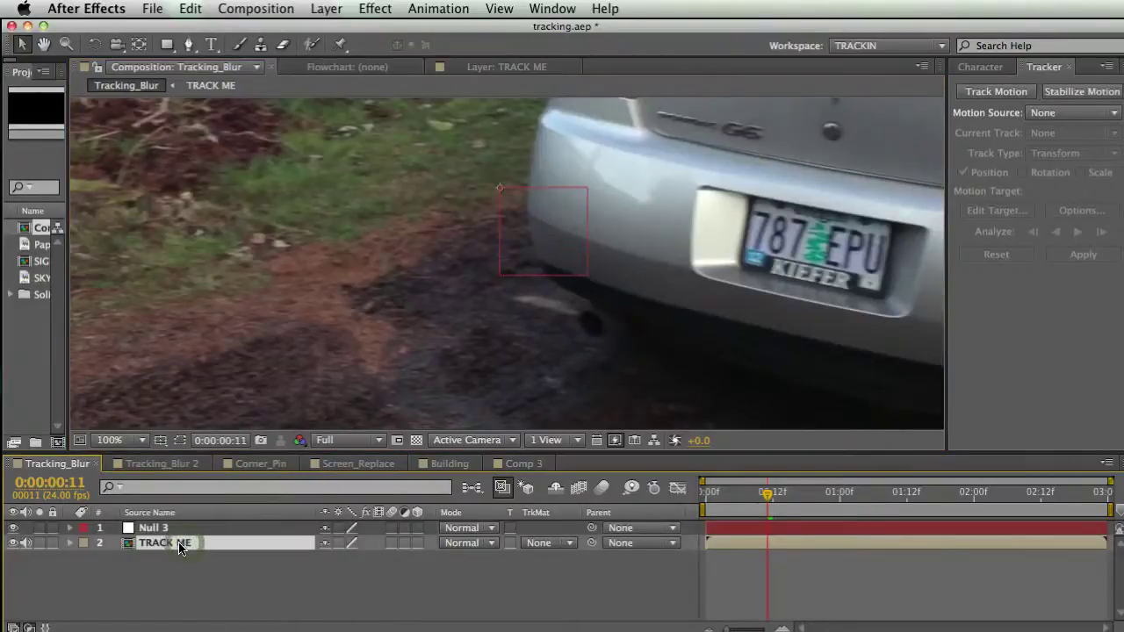
left_click(1058, 114)
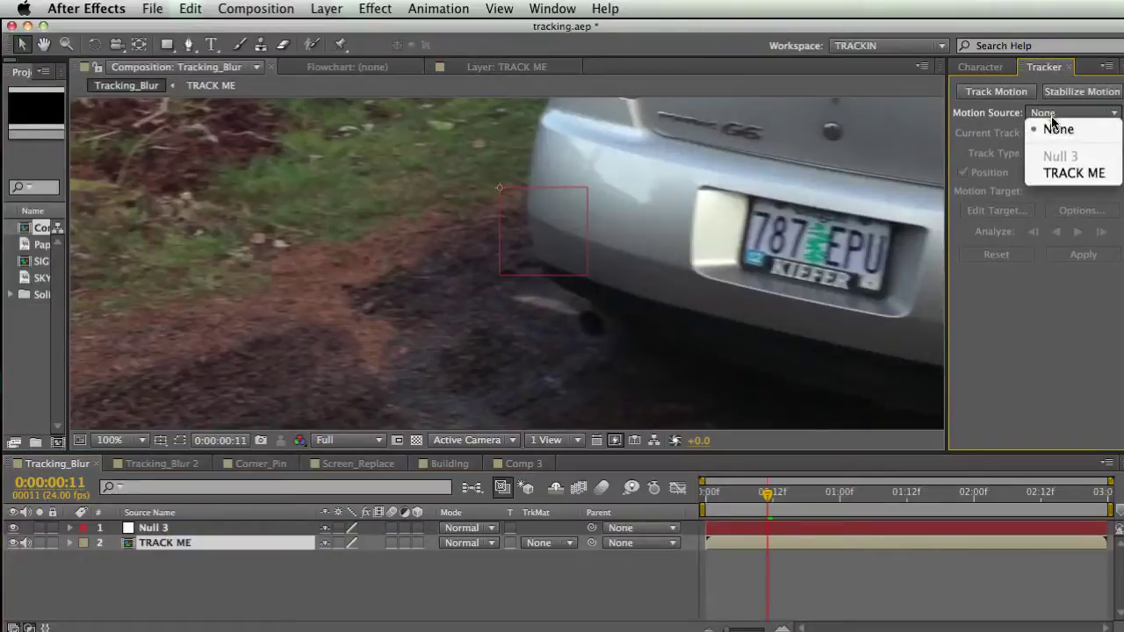
left_click(1054, 173)
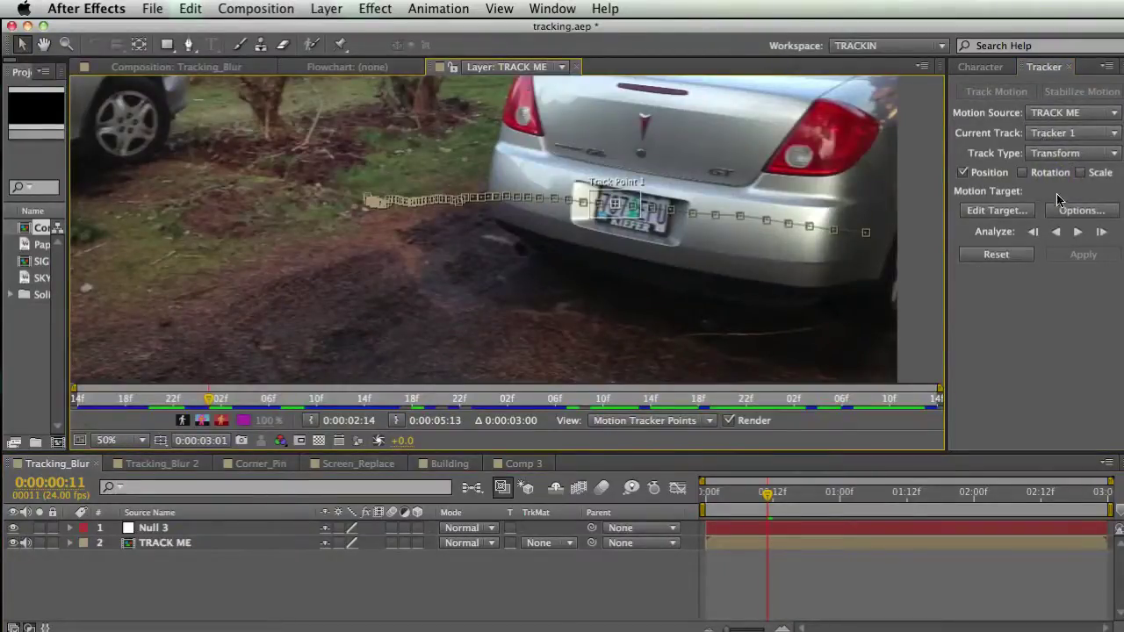
- Set the Null 3 layer as the motion target of Tracker 1
left_click(995, 212)
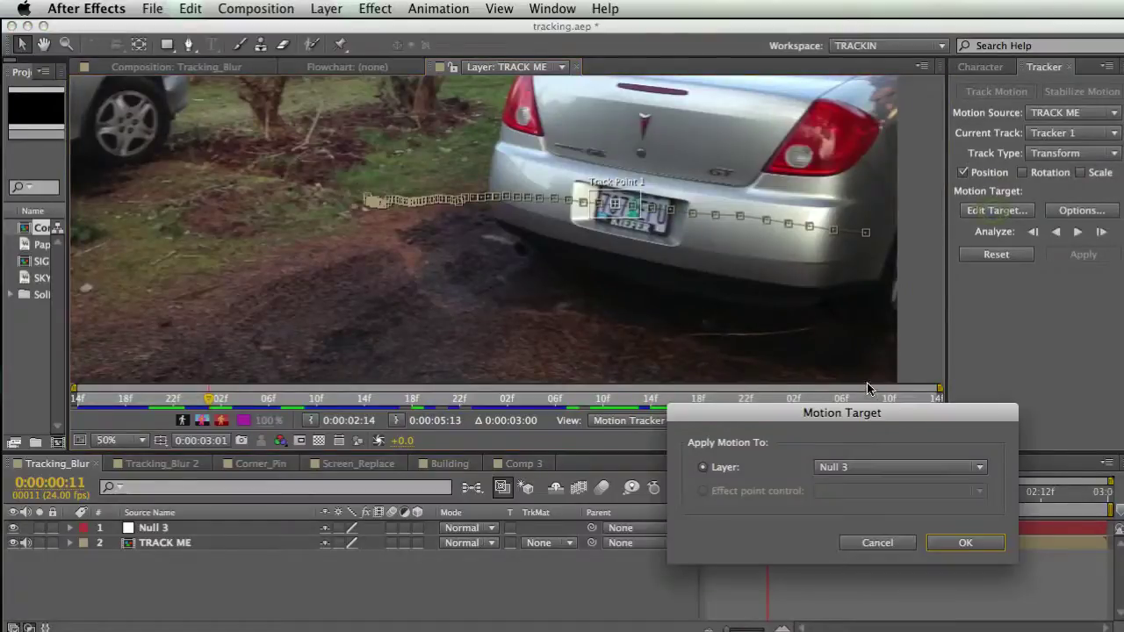
left_click_drag(907, 407, 740, 161)
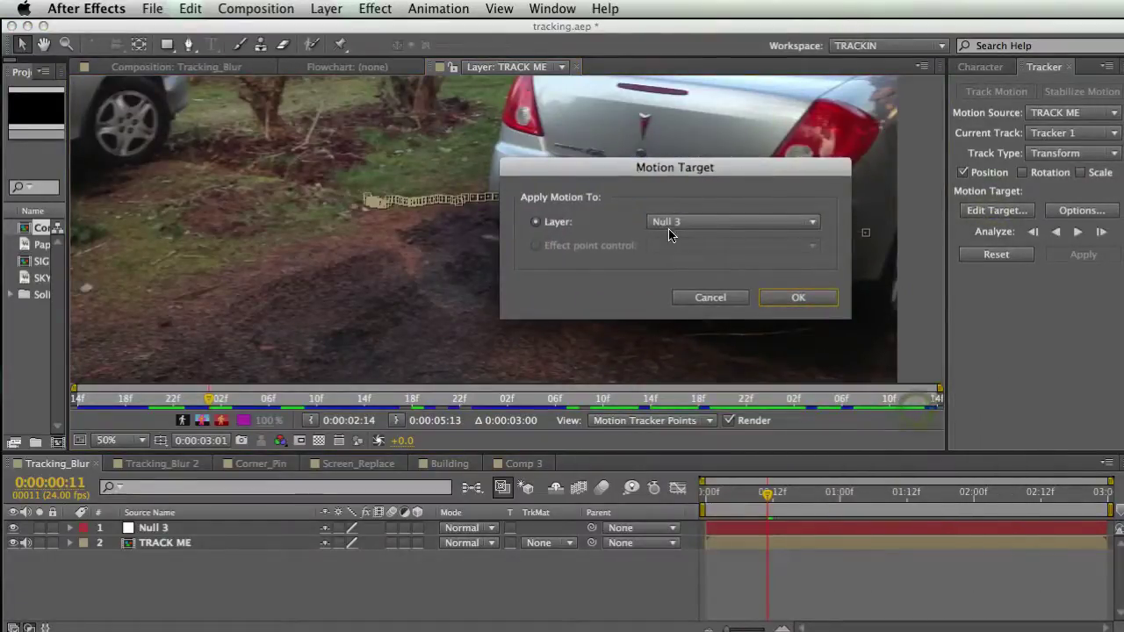
left_click(792, 299)
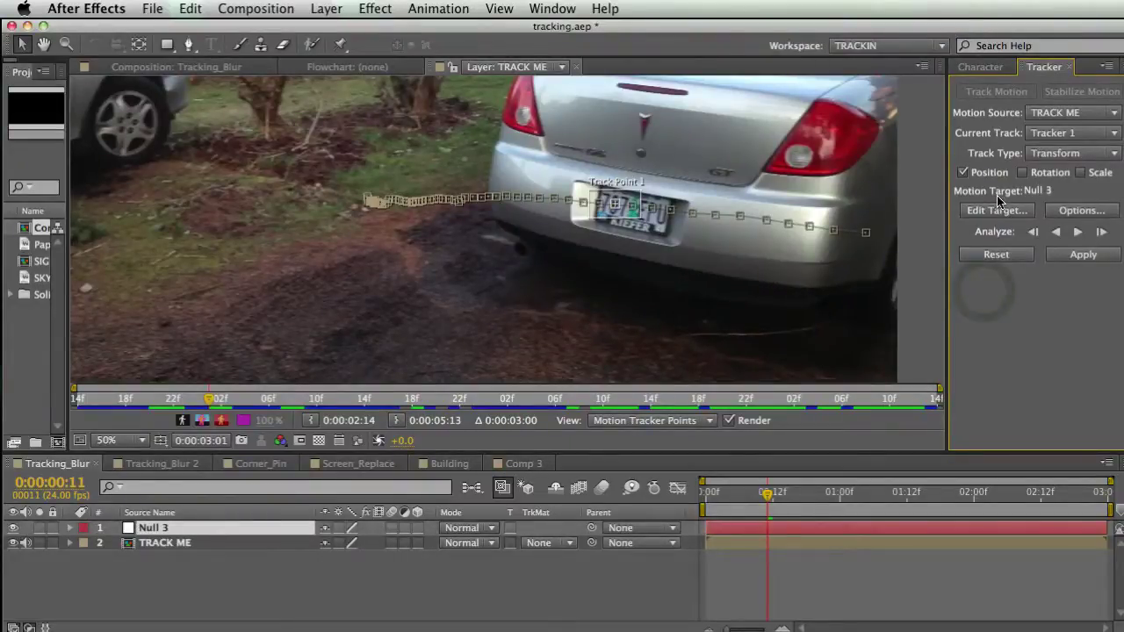
- Apply the track data to the null in both the X and Y dimensions
left_click(1080, 254)
left_click_drag(883, 450, 641, 174)
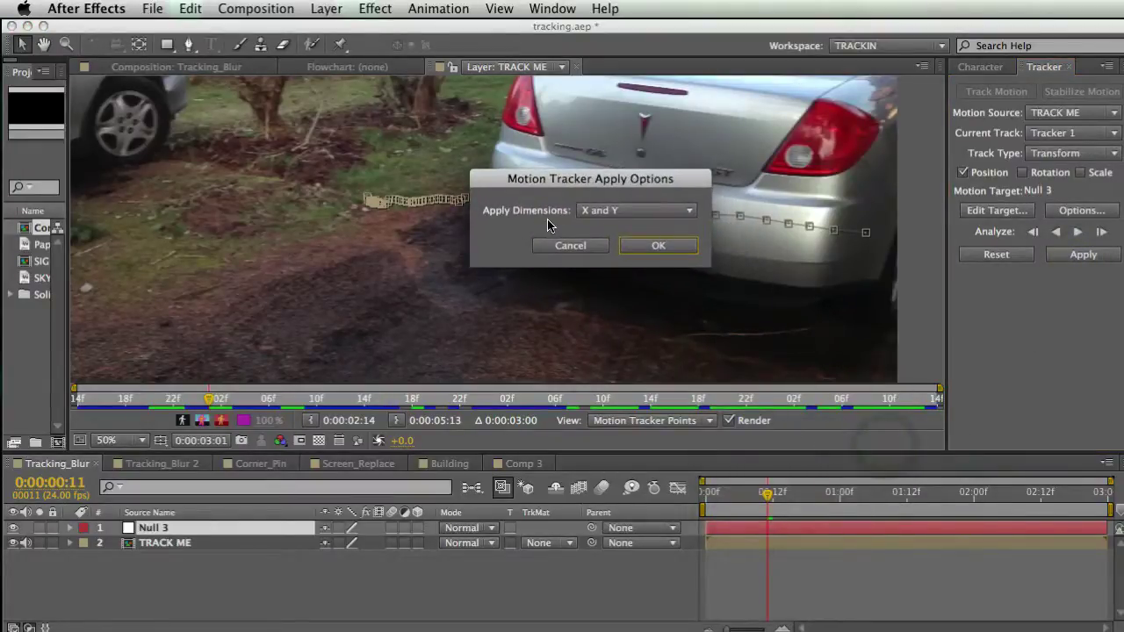
left_click(601, 212)
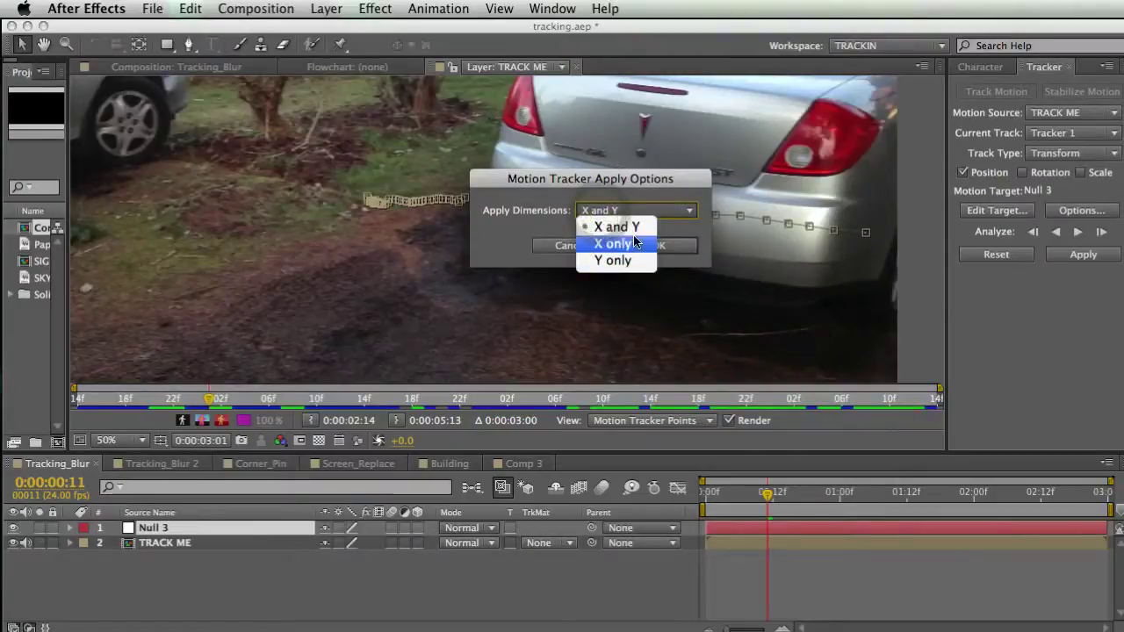
left_click(533, 203)
left_click_drag(562, 180, 420, 249)
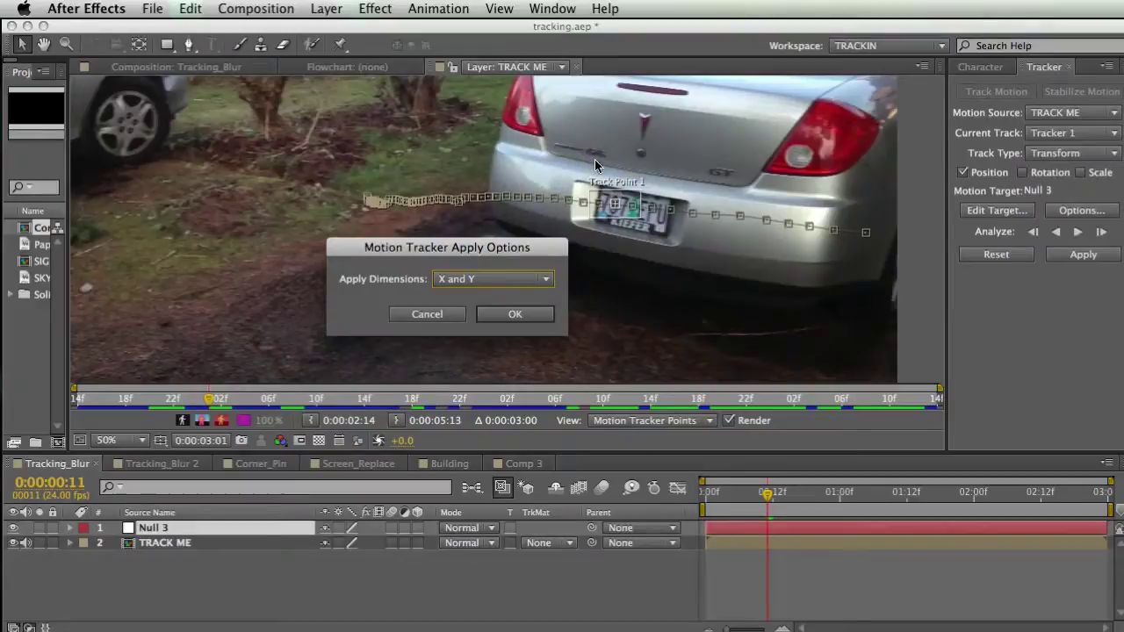
left_click(515, 314)
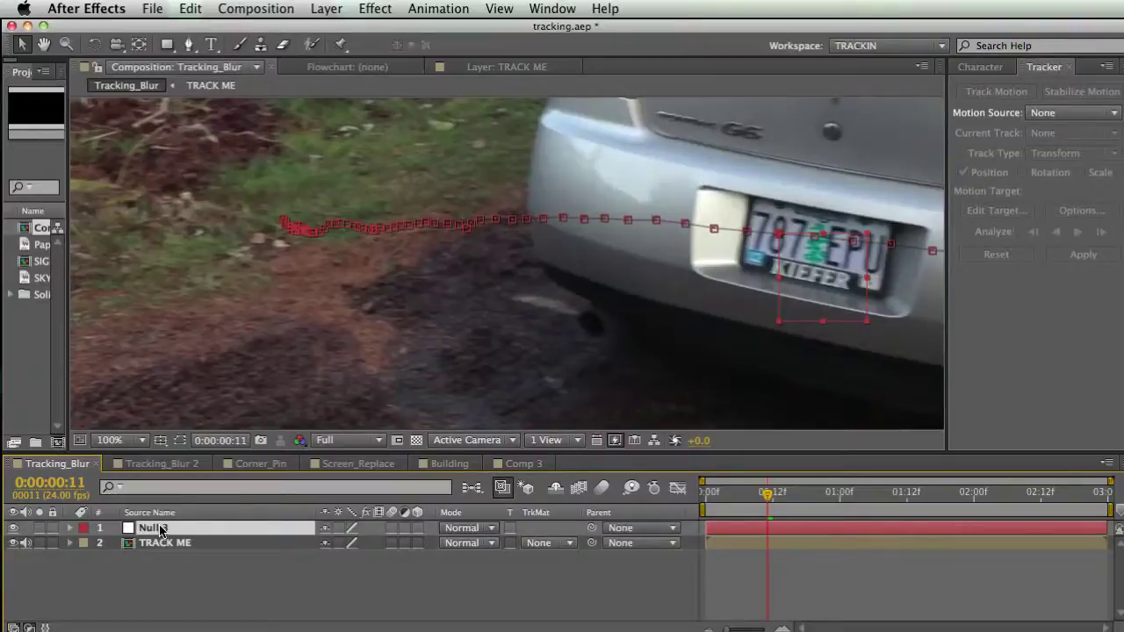
- Review the null's Position keyframes, advance to 0:00:00:20, and rename the null Tracking Data
key("u")
left_click(310, 597)
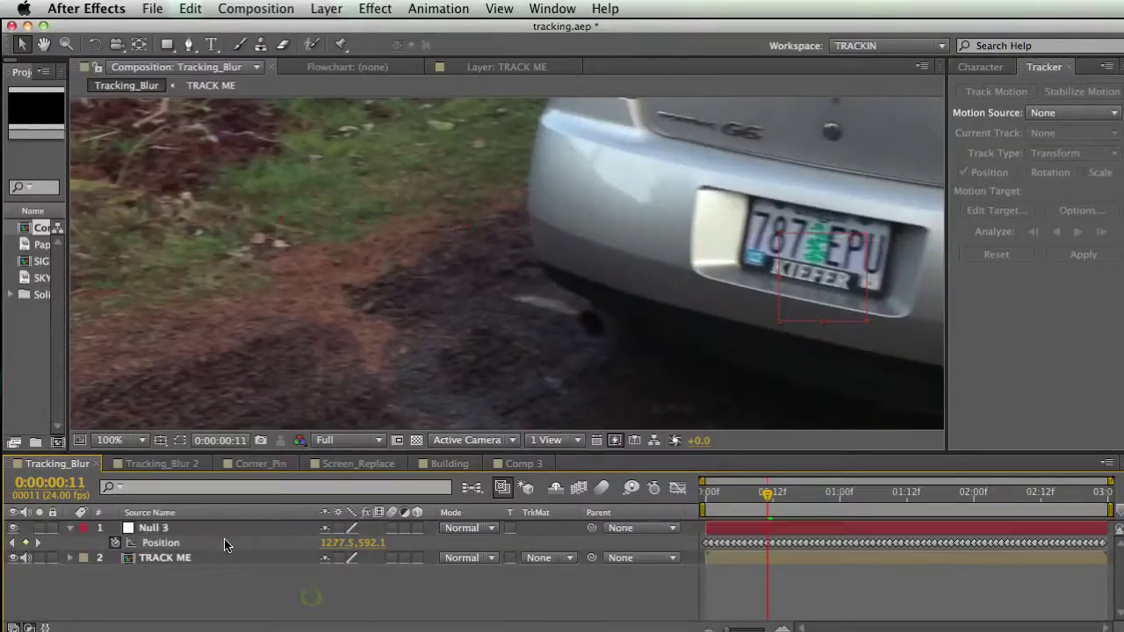
left_click(177, 545)
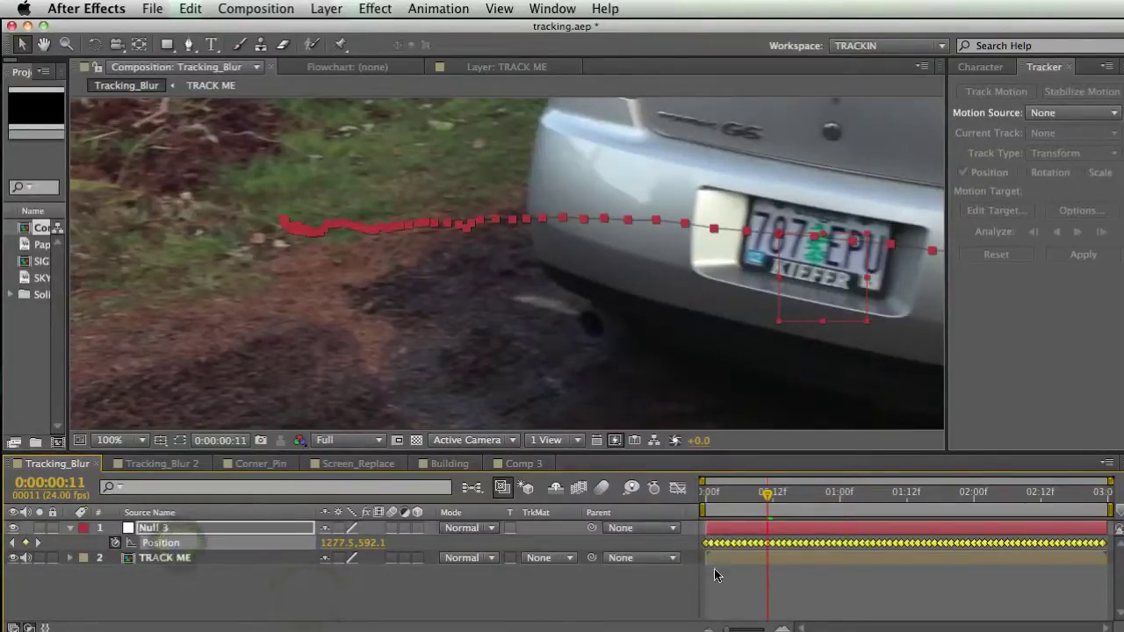
left_click_drag(927, 507, 815, 511)
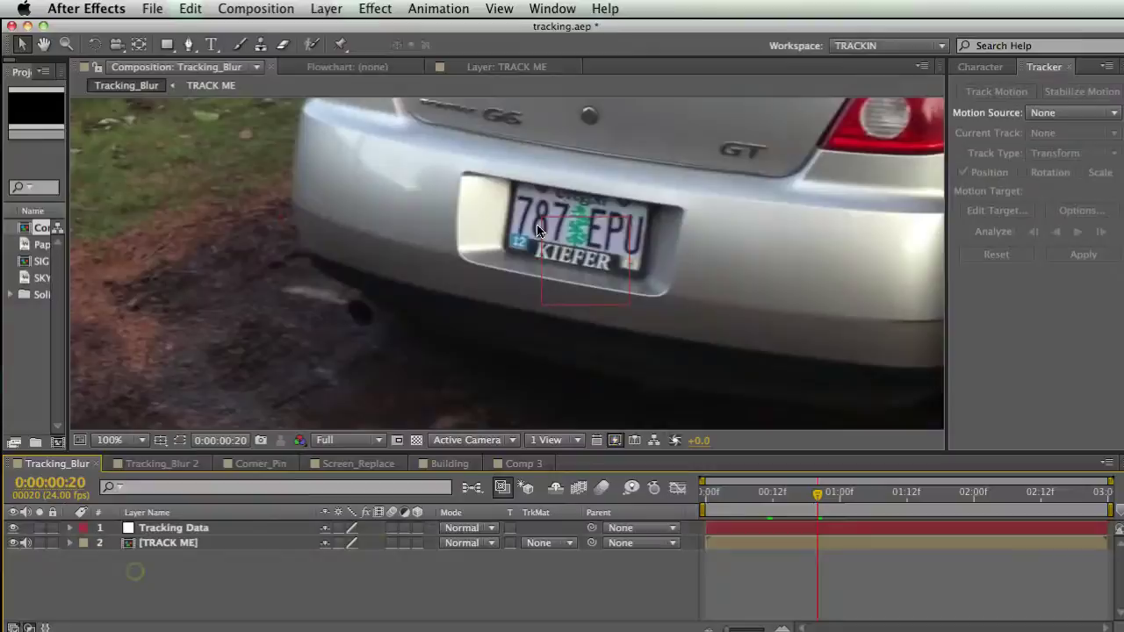
- Add a new adjustment layer above Tracking Data in the Tracking_Blur composition
right_click(203, 563)
mouse_move(296, 579)
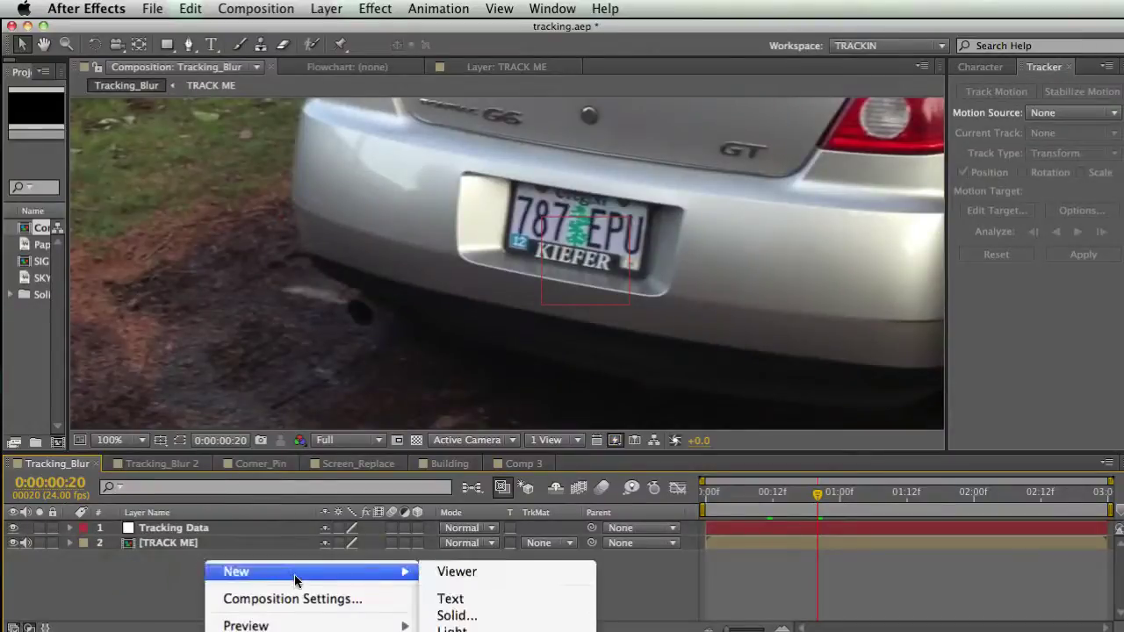
left_click(485, 631)
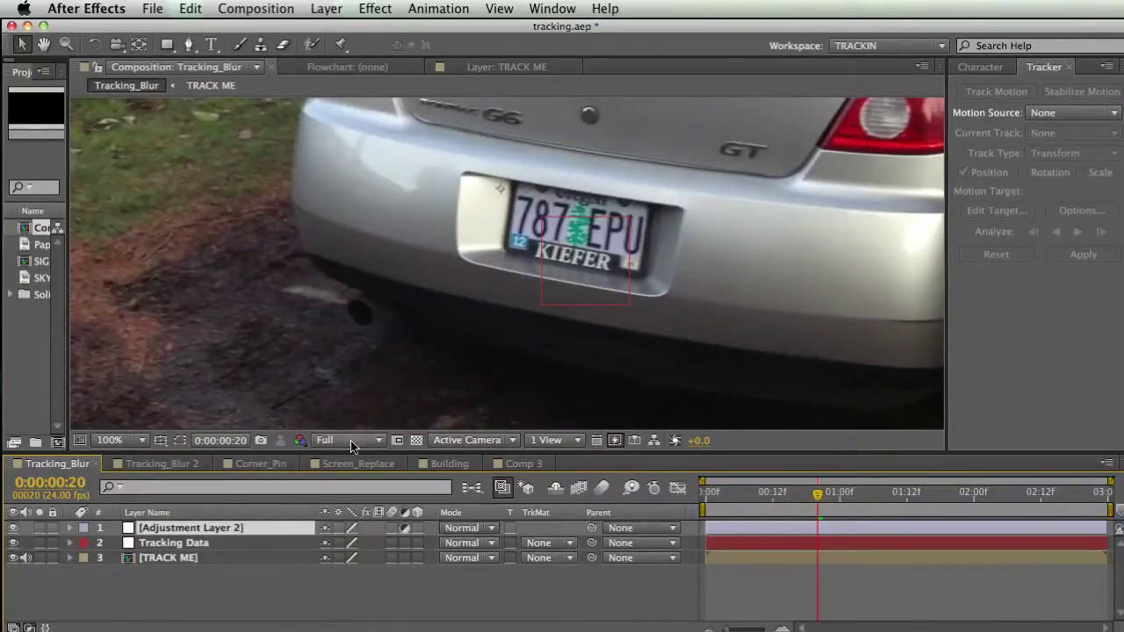
- Apply a Fast Blur effect to the adjustment layer and set its Blurriness to 46
left_click_drag(66, 101, 248, 102)
key("F3")
right_click(89, 111)
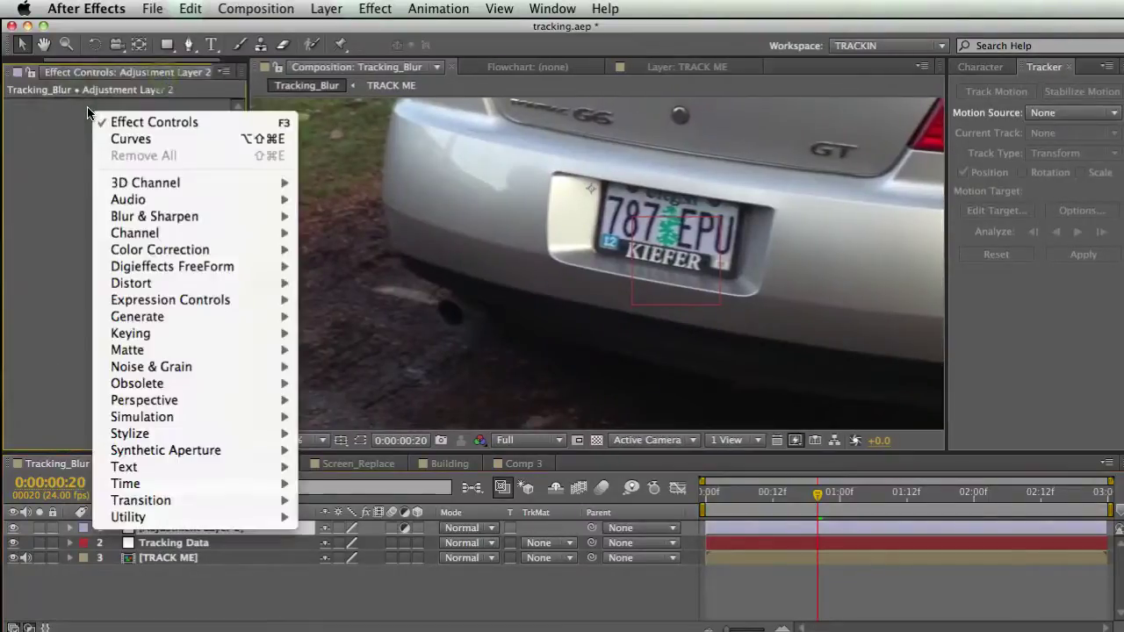
mouse_move(141, 204)
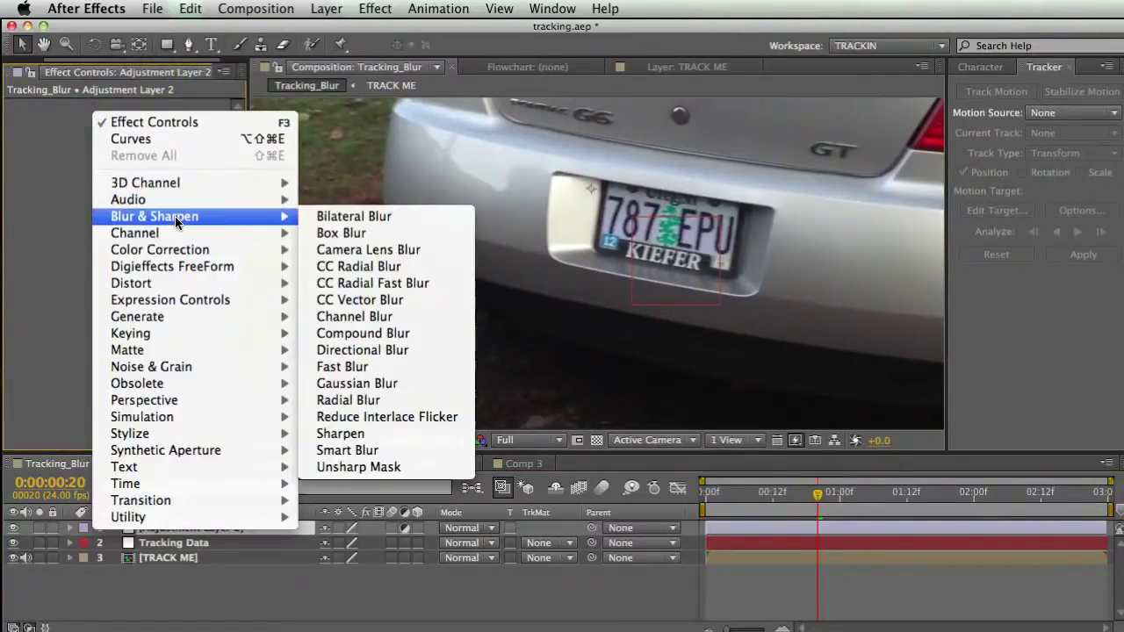
left_click(386, 363)
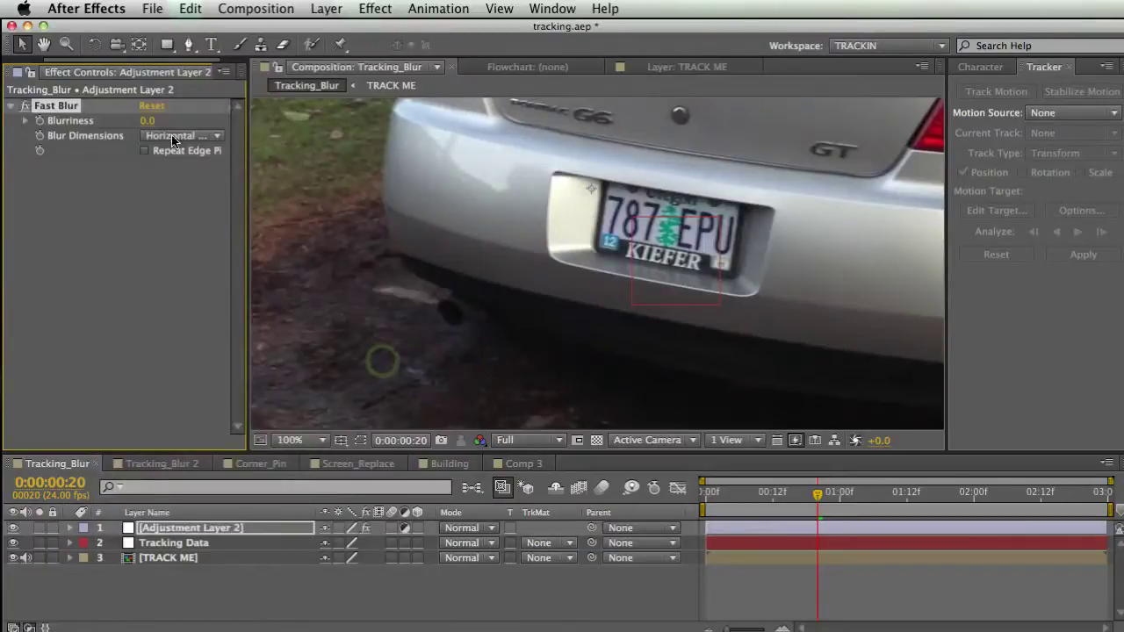
left_click_drag(150, 120, 189, 123)
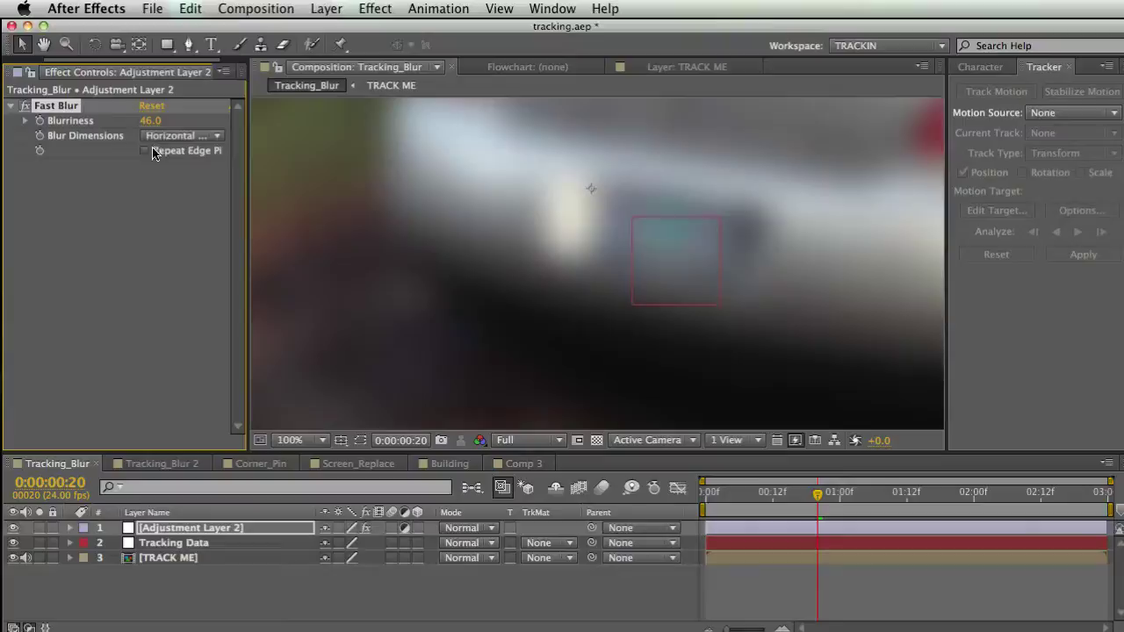
- Hide the adjustment layer and draw a closed four-point Pen mask on it around the licence plate
left_click(13, 528)
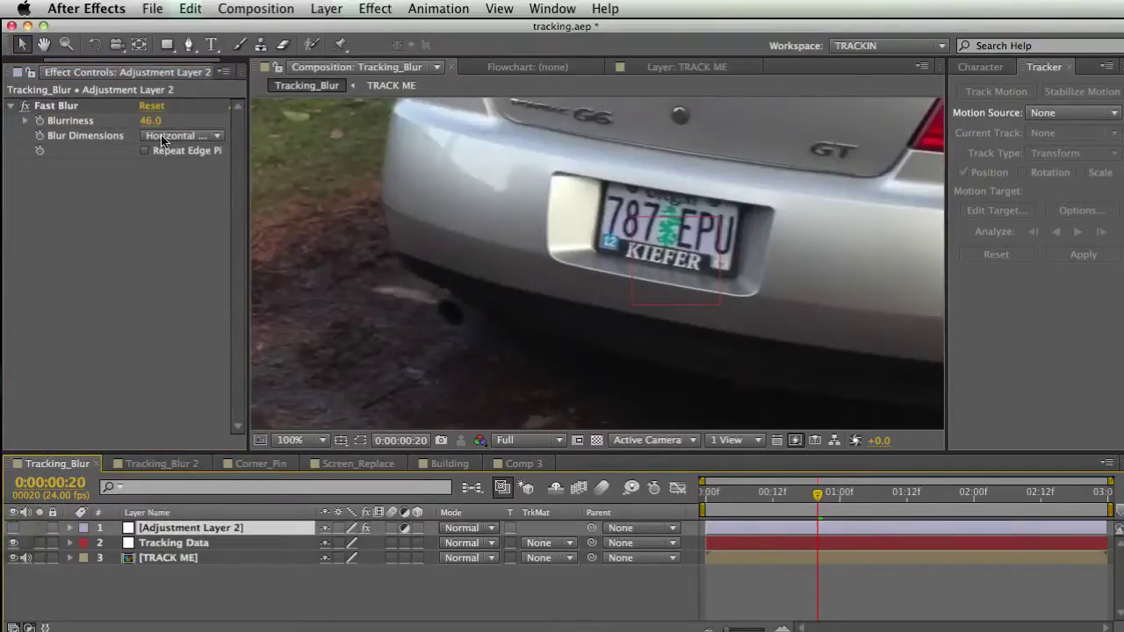
left_click(187, 44)
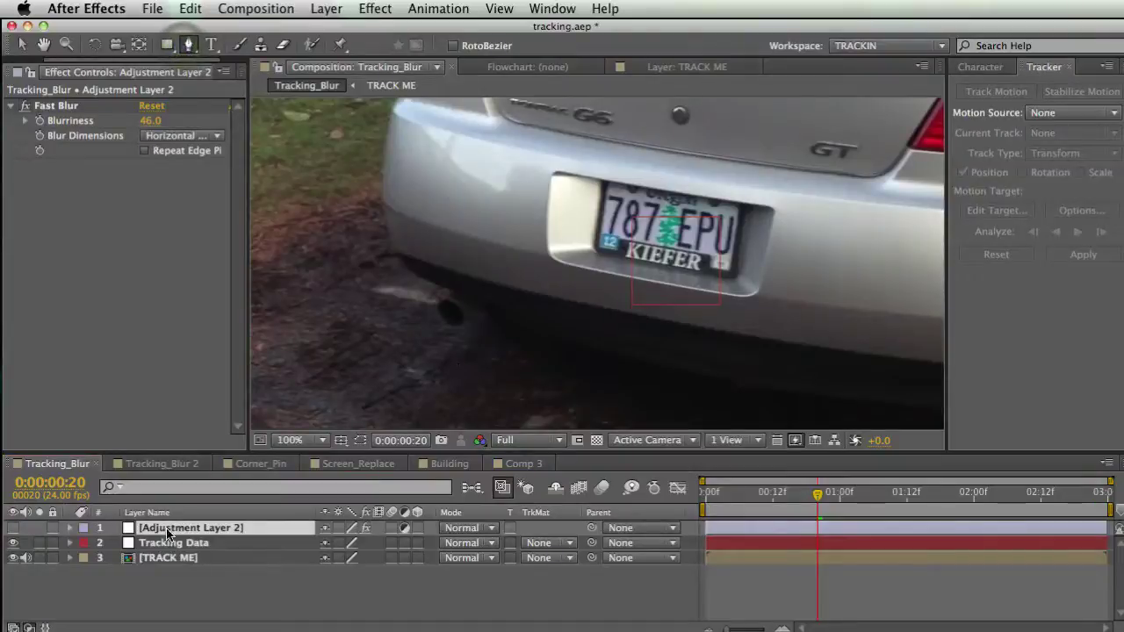
left_click(600, 179)
left_click(743, 204)
left_click(731, 281)
left_click(595, 252)
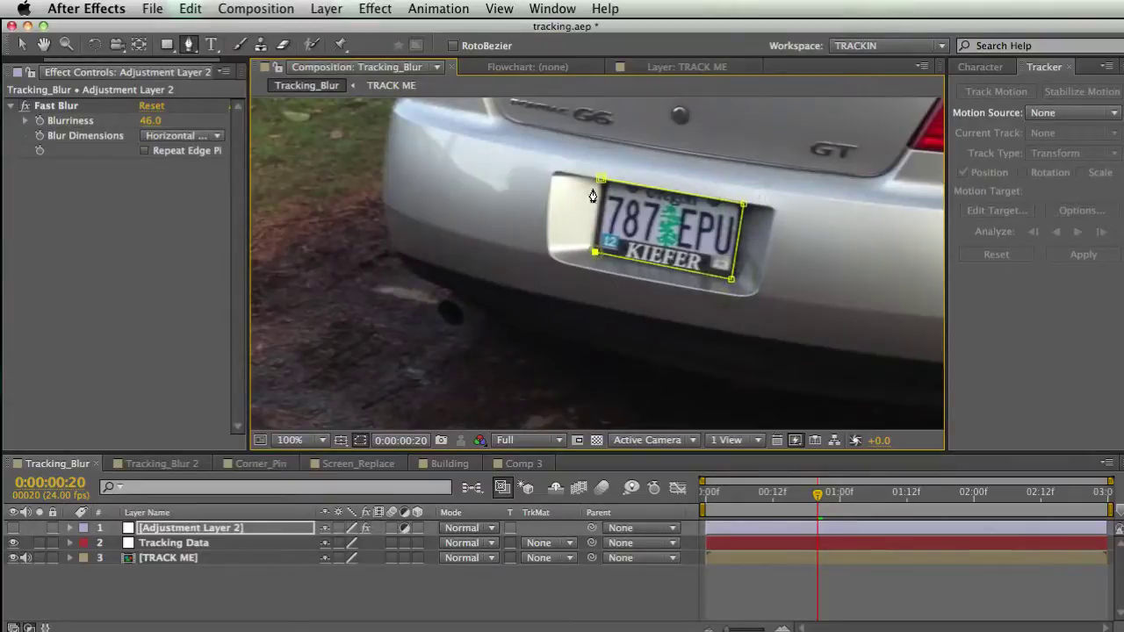
left_click(601, 180)
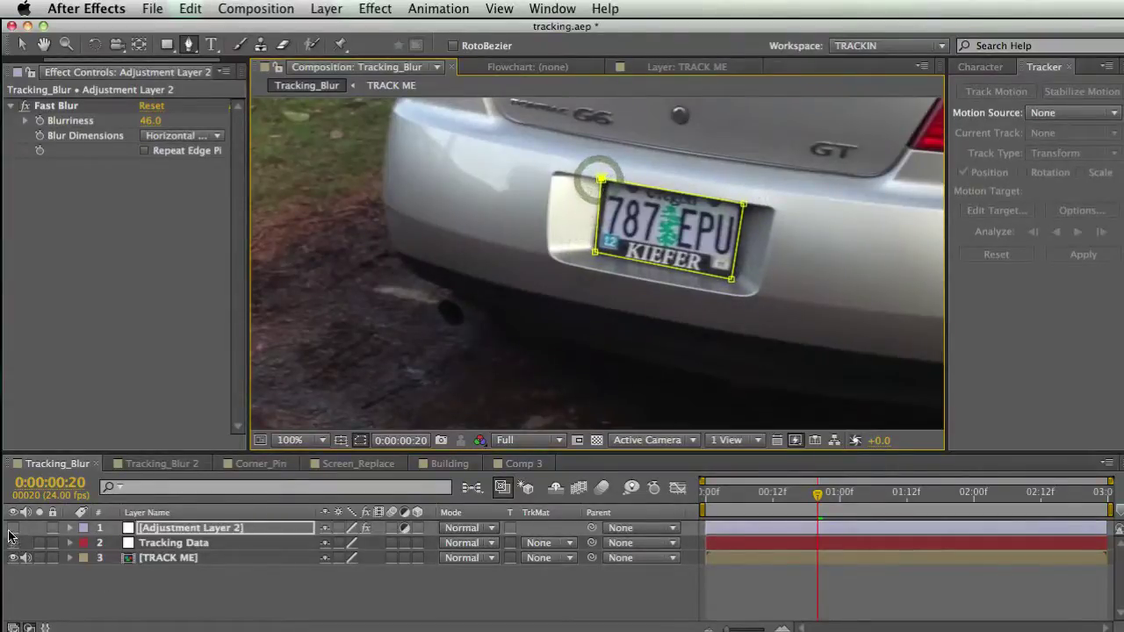
- Show the masked blur and scrub to 0:00:01:02 to compare it with the moving plate
left_click(106, 578)
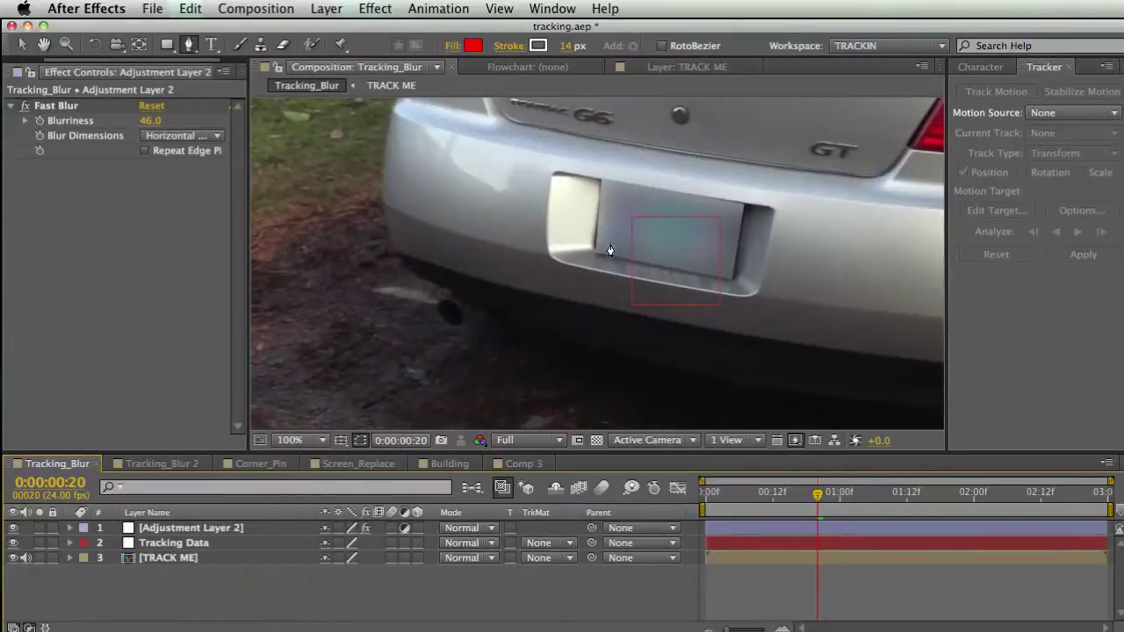
mouse_move(863, 496)
left_mouse_down()
mouse_move(776, 502)
mouse_move(850, 497)
left_mouse_up()
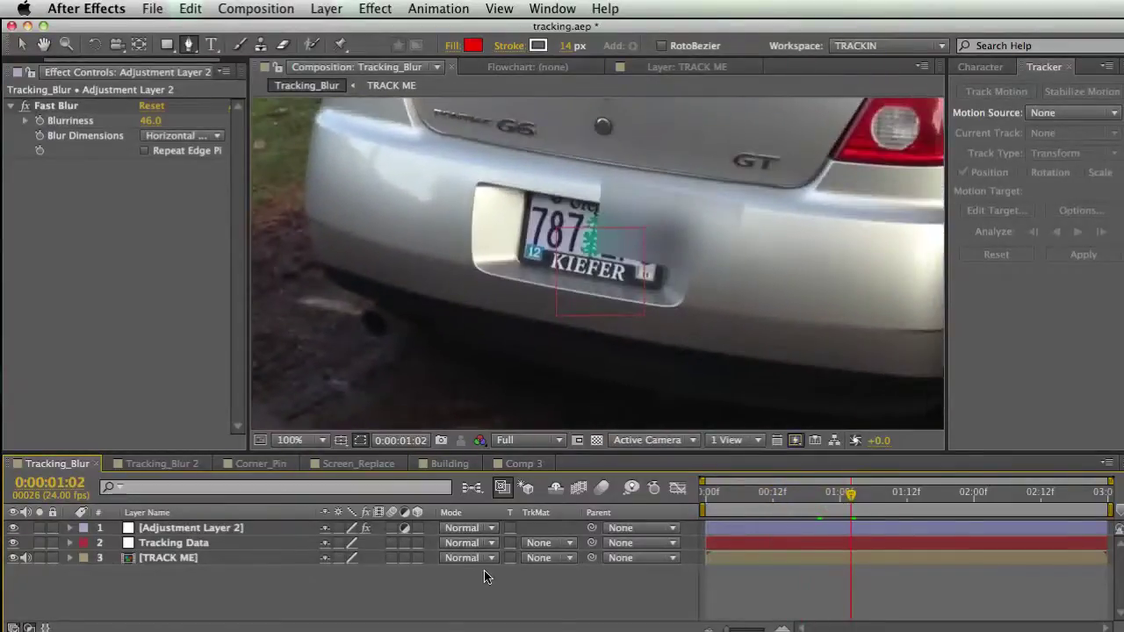
left_click(610, 359)
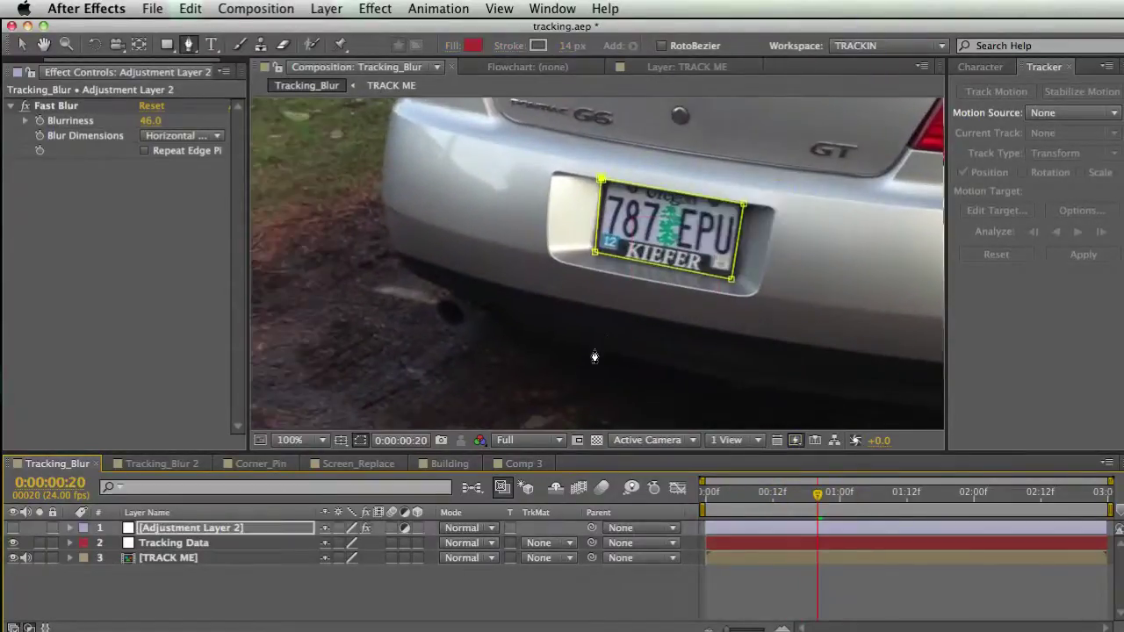
- Rename the adjustment layer as BLUR
left_click(310, 577)
left_click(253, 528)
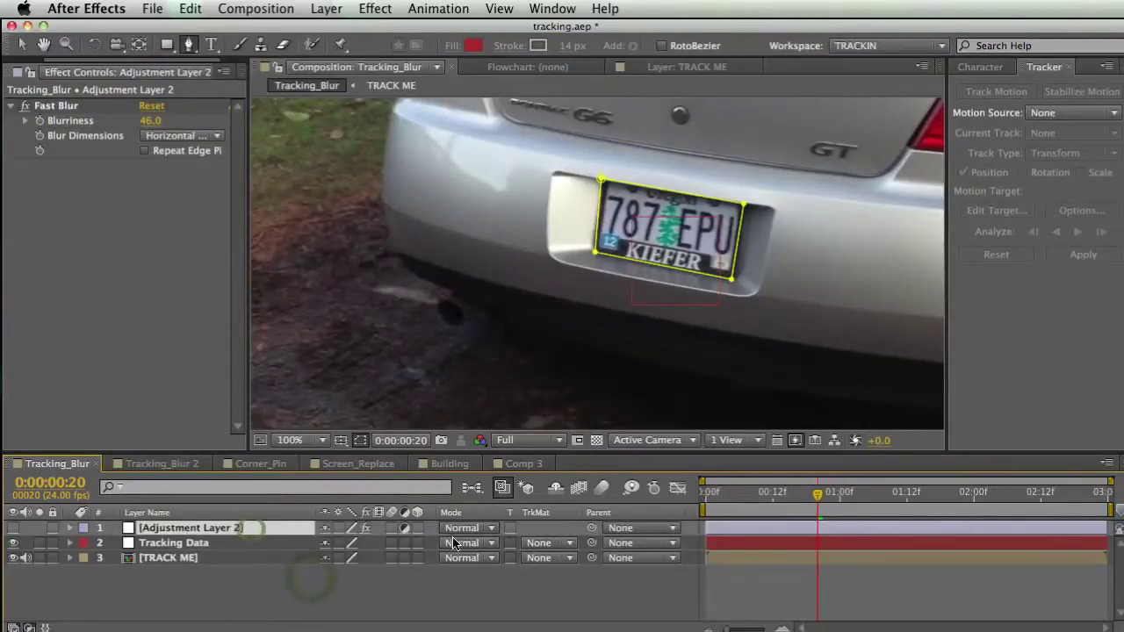
key("Return")
type("BLUR")
key("Return")
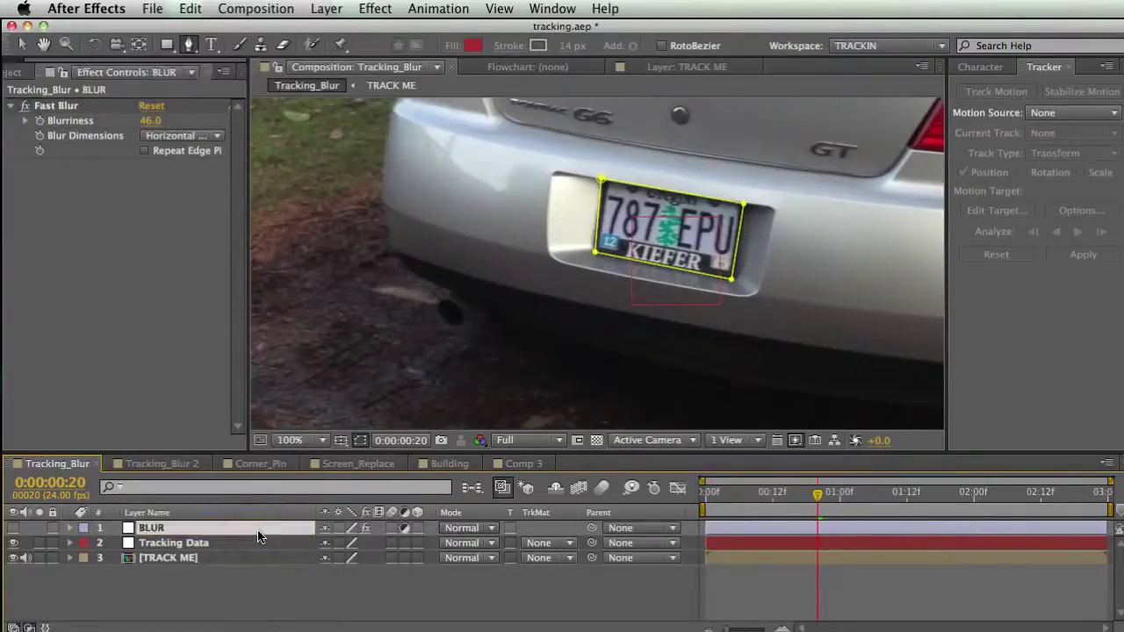
- Parent the BLUR layer to the Tracking Data null
left_click_drag(591, 528, 219, 545)
left_click(243, 572)
left_click(215, 544)
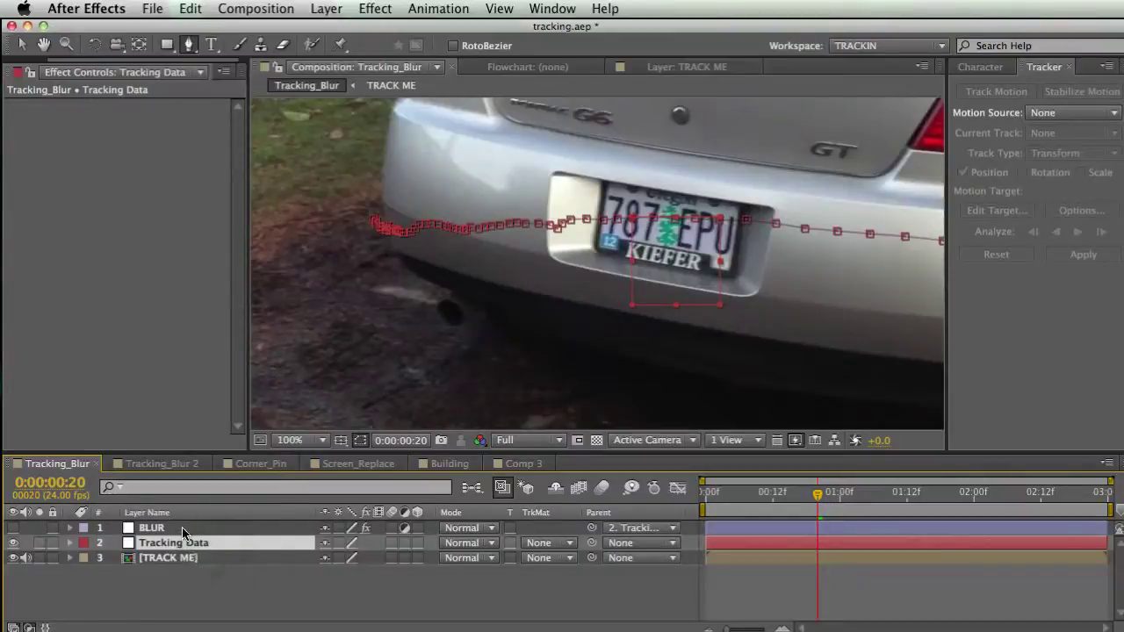
left_click(237, 596)
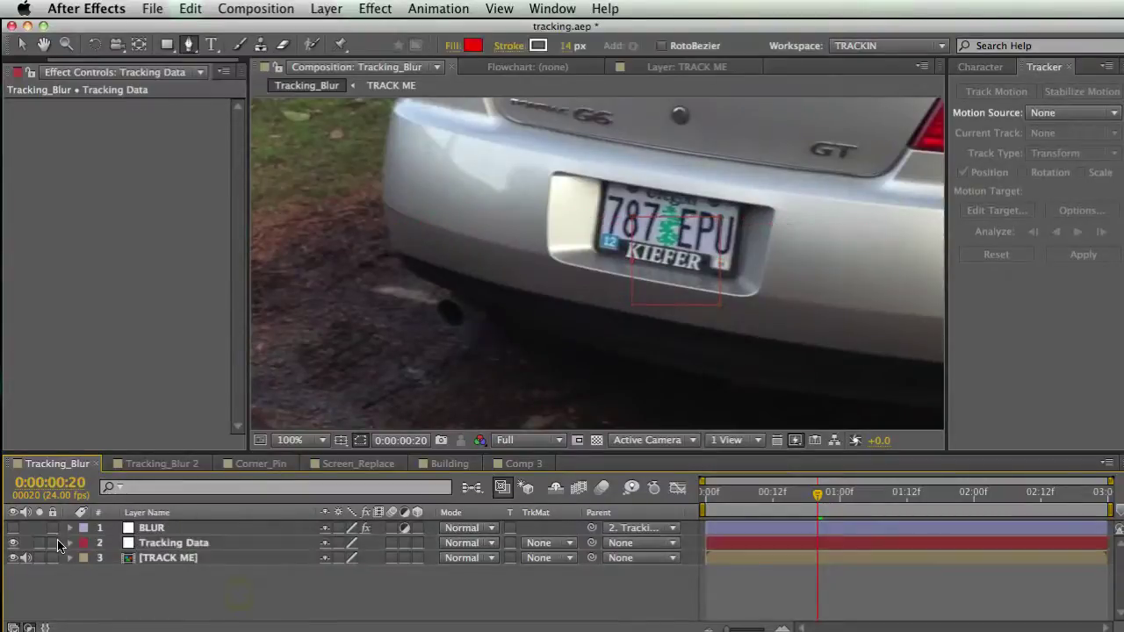
- Hide the Tracking Data null, turn the BLUR layer back on, and scrub to 0:00:00:16 to check the tracked blur
left_click(13, 544)
left_click(13, 528)
left_click_drag(843, 508, 793, 498)
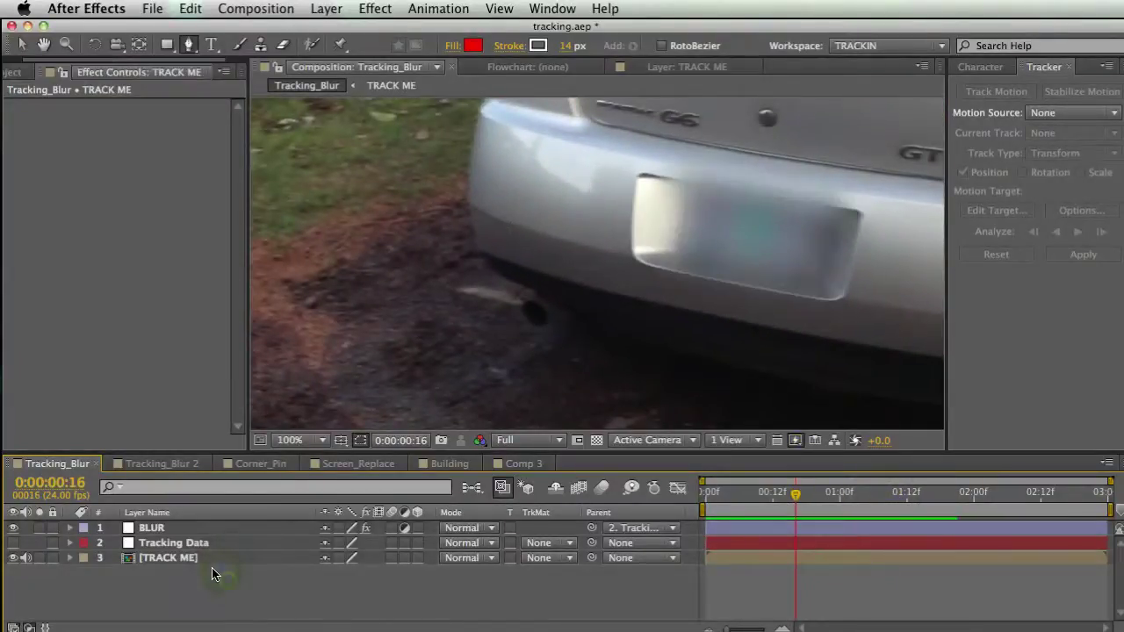
left_click(216, 573)
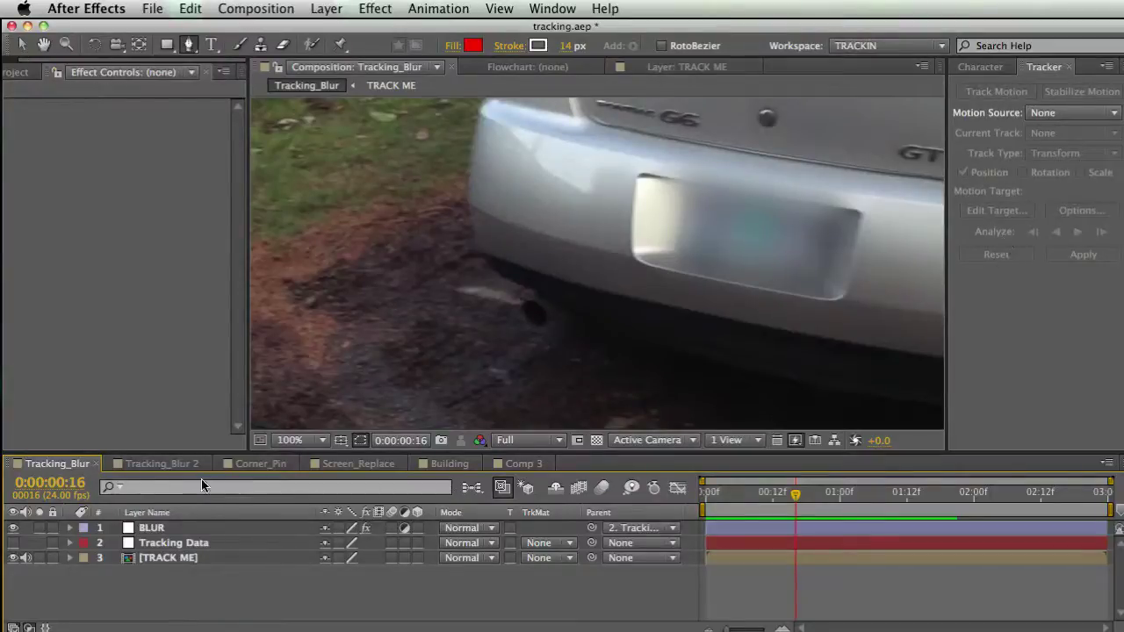
- Switch to the Corner_Pin composition and fit its frame to the viewer
left_click(164, 465)
left_click(263, 464)
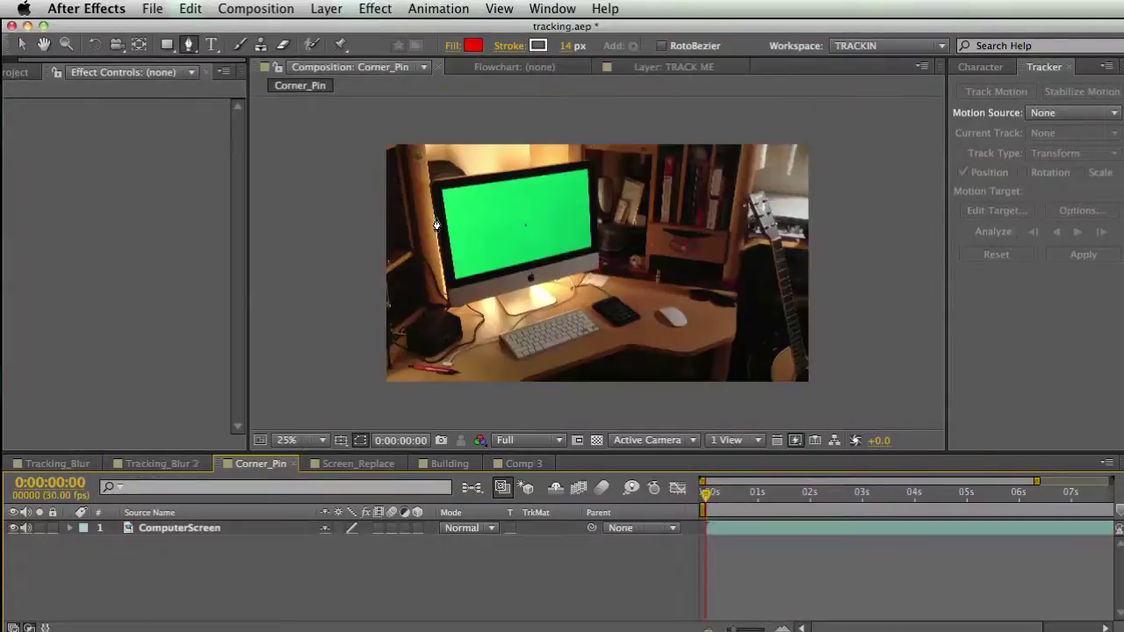
key("grave")
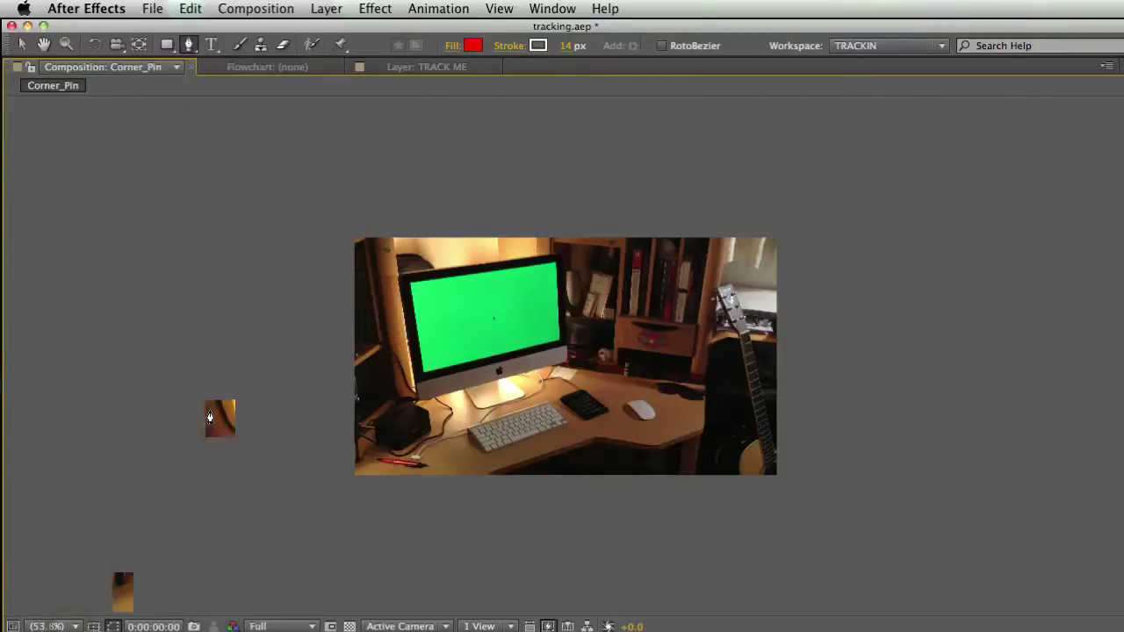
key("alt+slash")
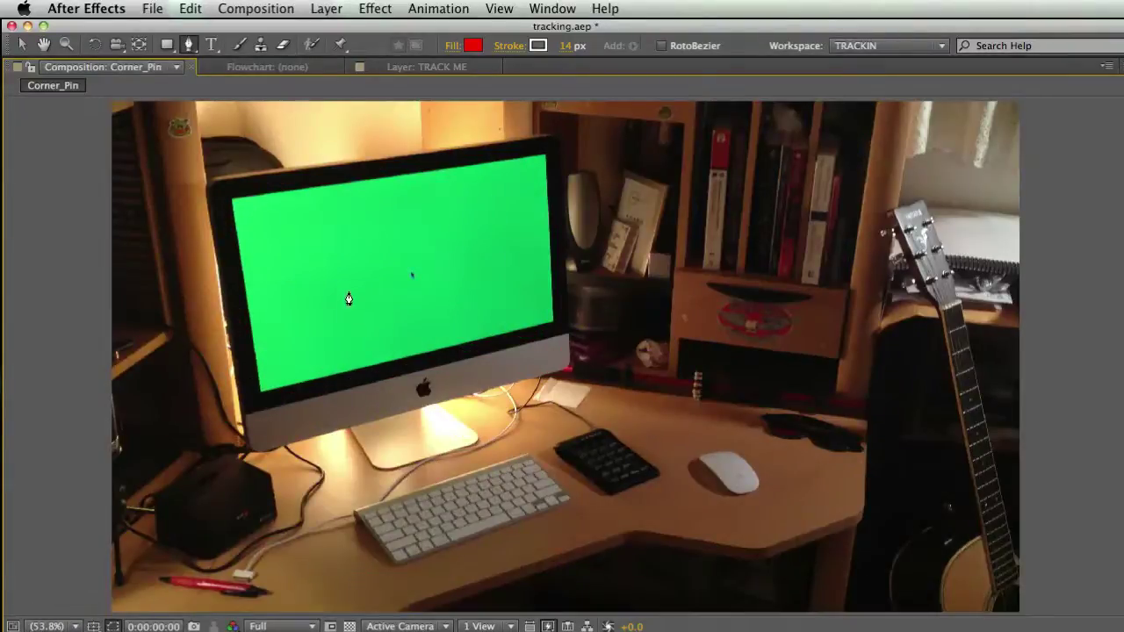
key("grave")
- Set the Corner_Pin preview resolution to Quarter and scrub through the ComputerScreen footage
left_click_drag(738, 502, 784, 495)
left_click(527, 440)
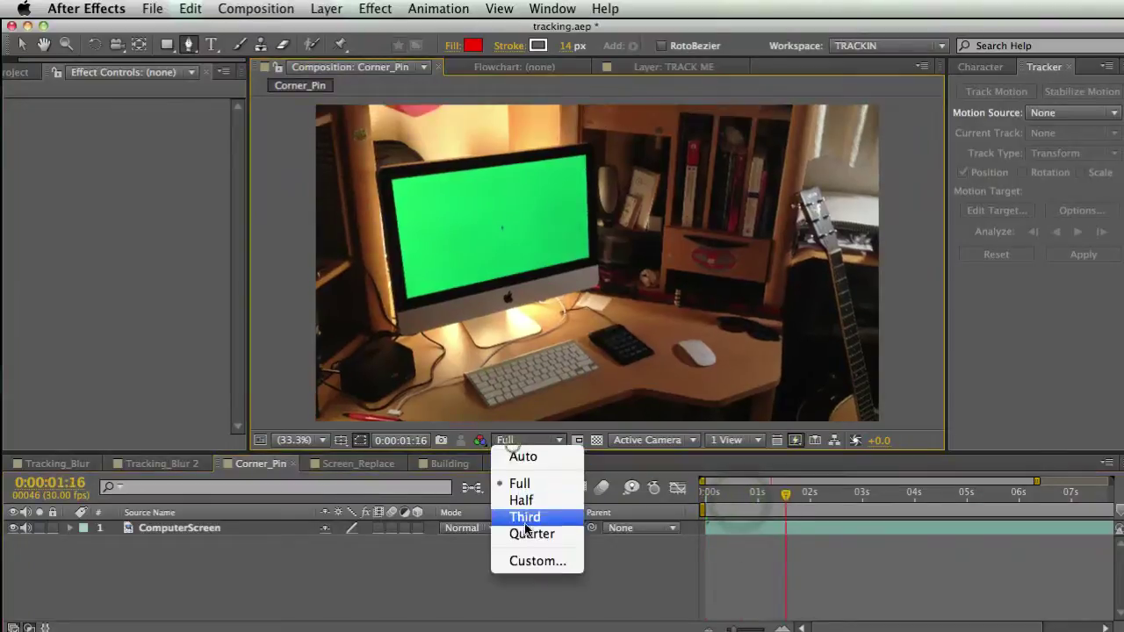
left_click(531, 533)
left_click_drag(785, 493, 1013, 499)
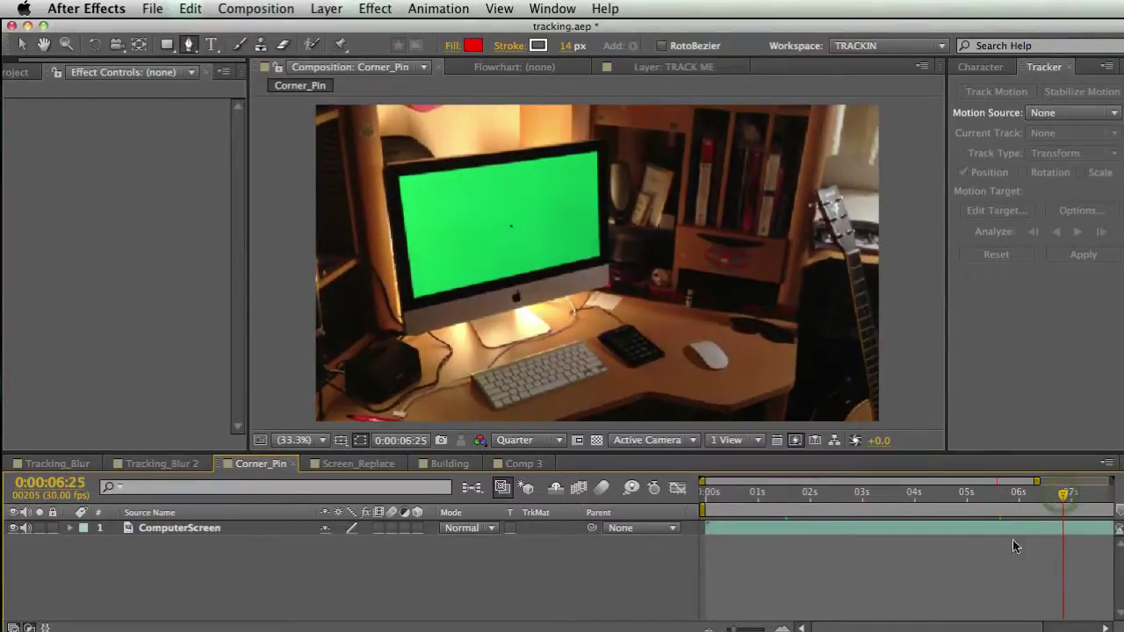
left_click(1099, 498)
left_click_drag(1099, 498, 738, 496)
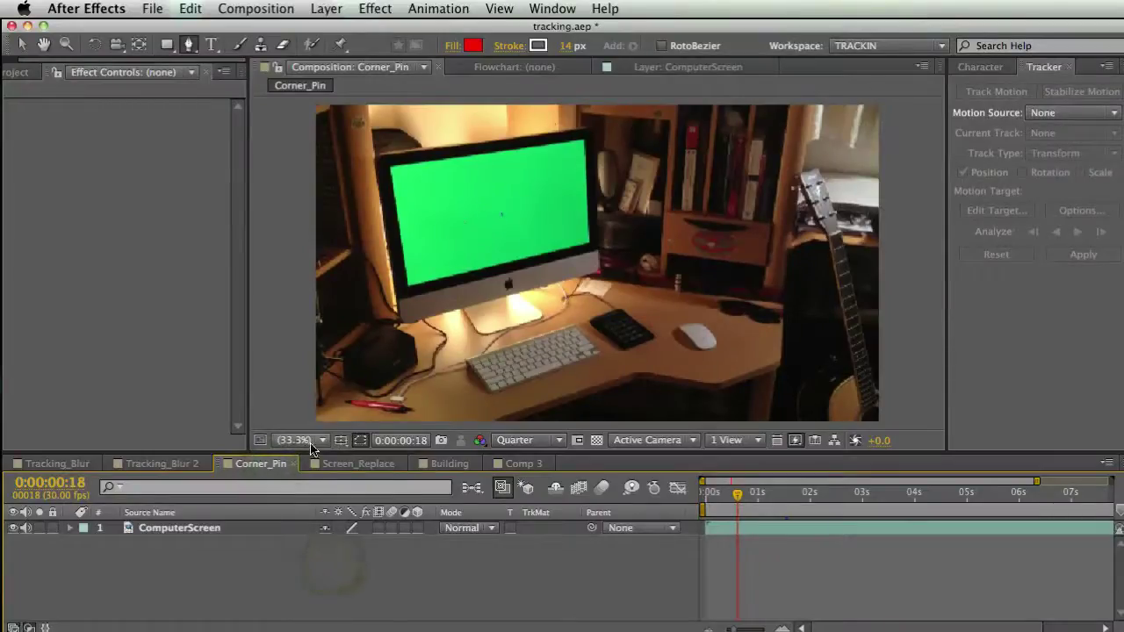
- Start a motion track on the ComputerScreen layer and set its track type to Perspective corner pin
left_click(309, 442)
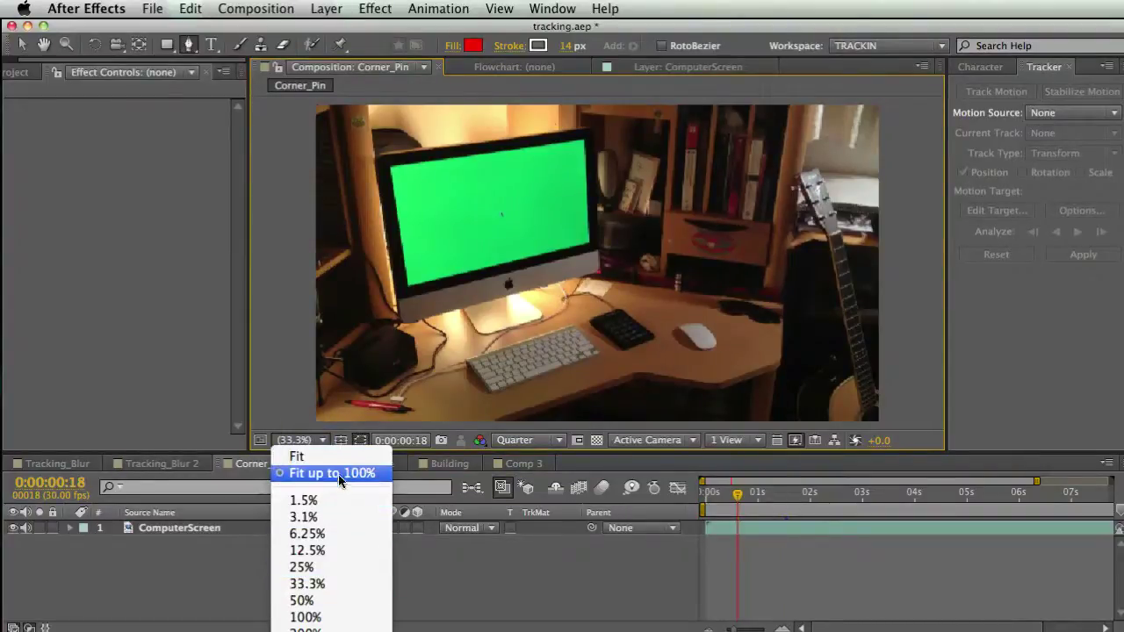
left_click(291, 342)
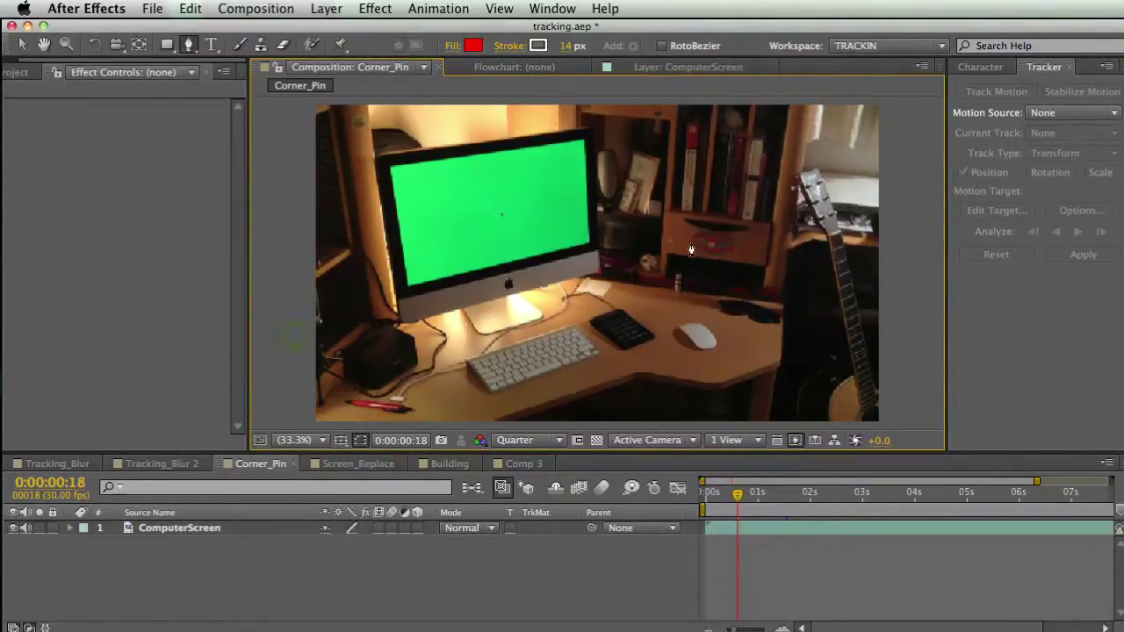
left_click(200, 528)
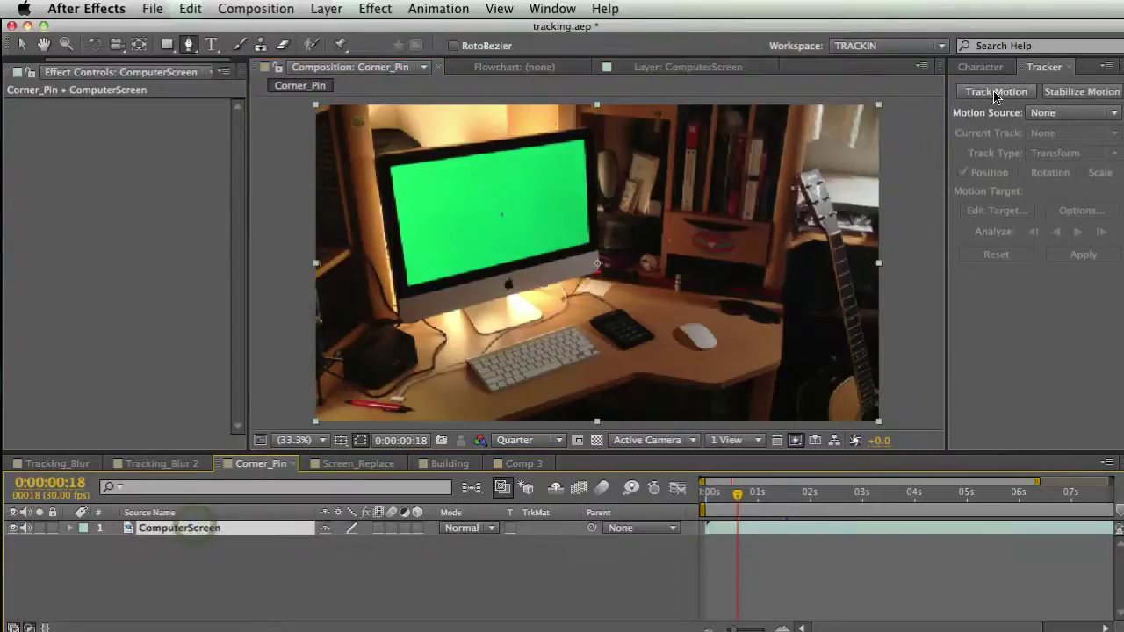
left_click(996, 93)
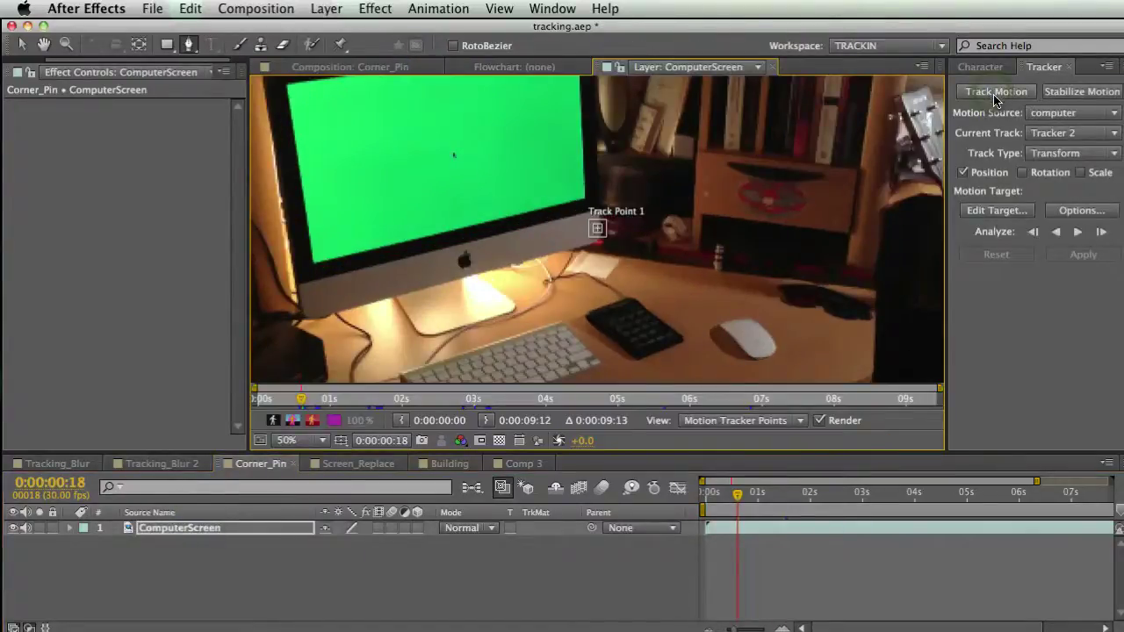
left_click(1043, 154)
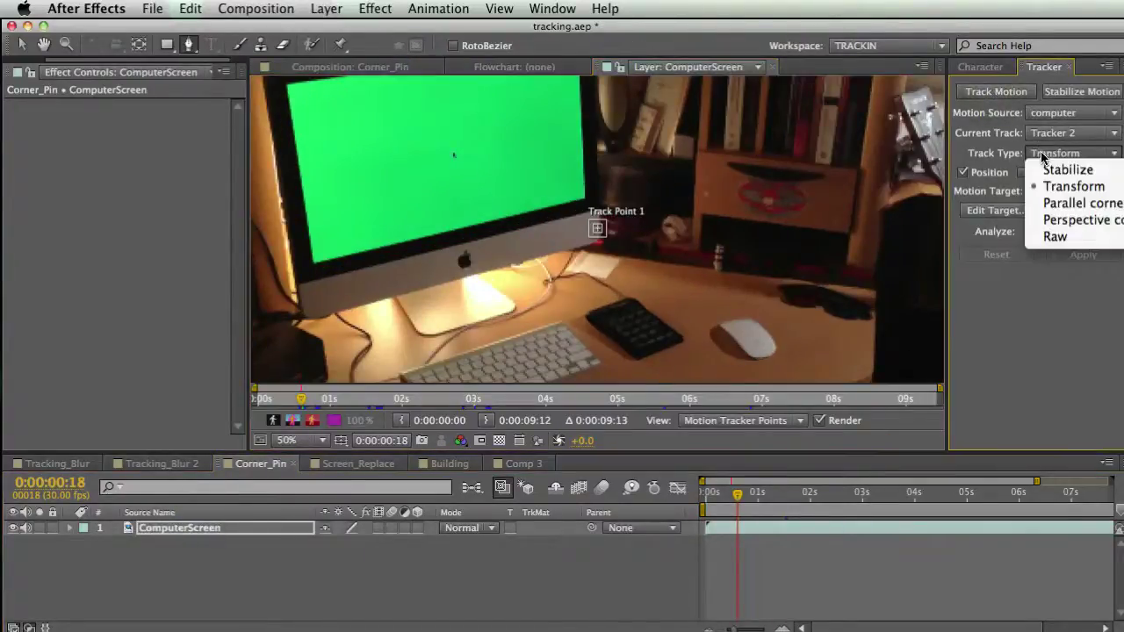
left_click(1065, 223)
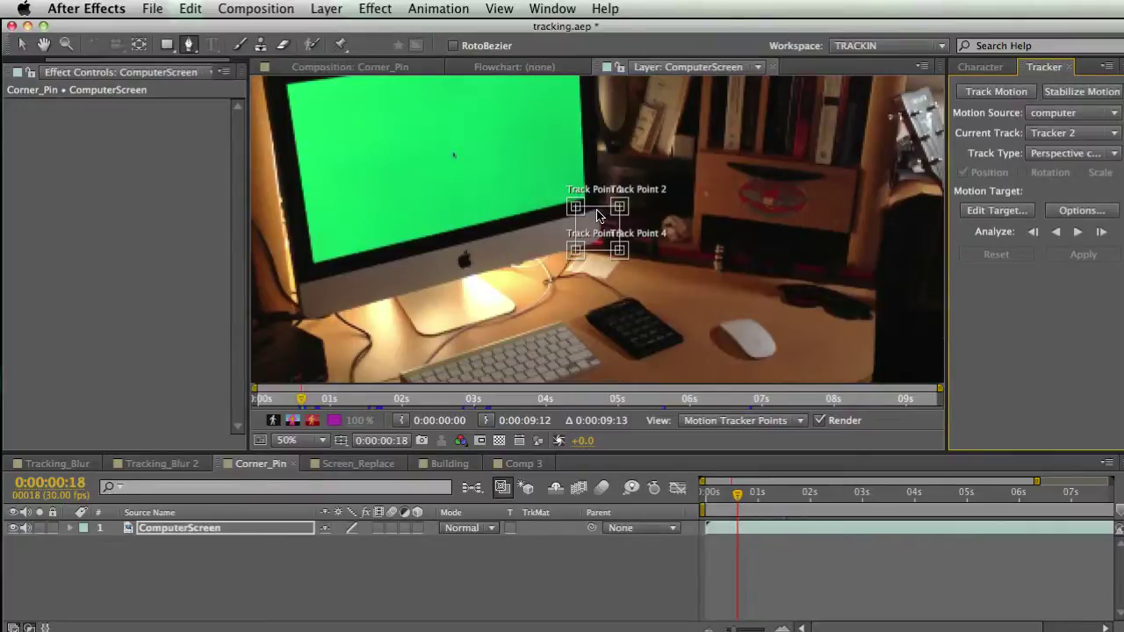
- Set the Corner_Pin preview resolution to Full and return to the ComputerScreen layer view
left_click(350, 67)
left_click(535, 441)
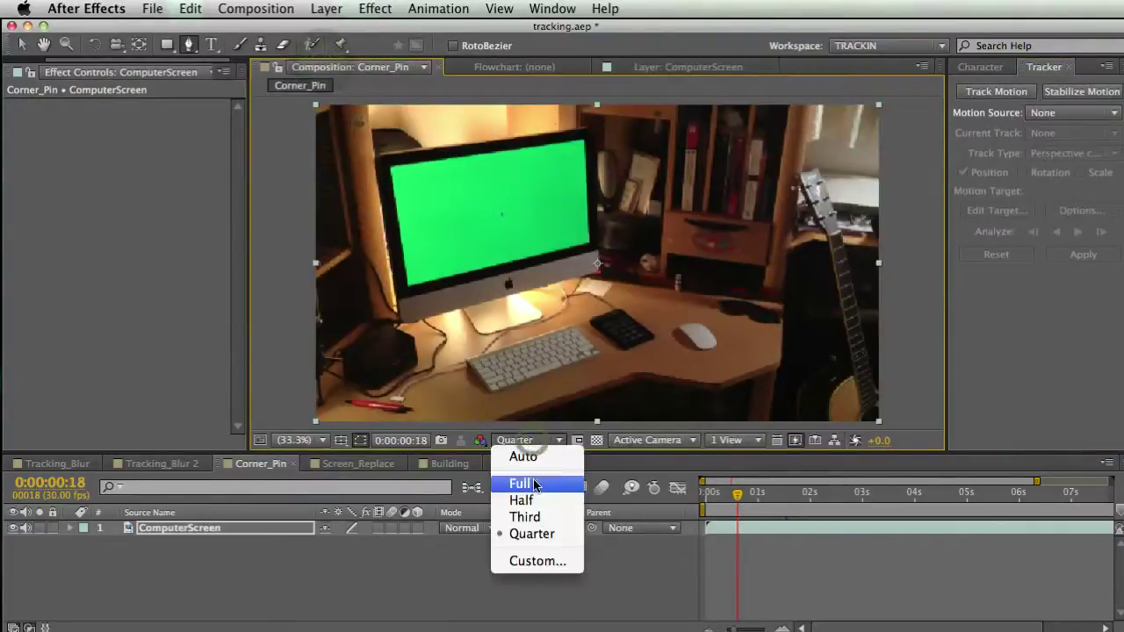
left_click(531, 484)
left_click(649, 68)
- Place the four track points on the matching corners of the green computer screen
left_click_drag(595, 223, 545, 316)
left_click_drag(734, 360, 345, 146)
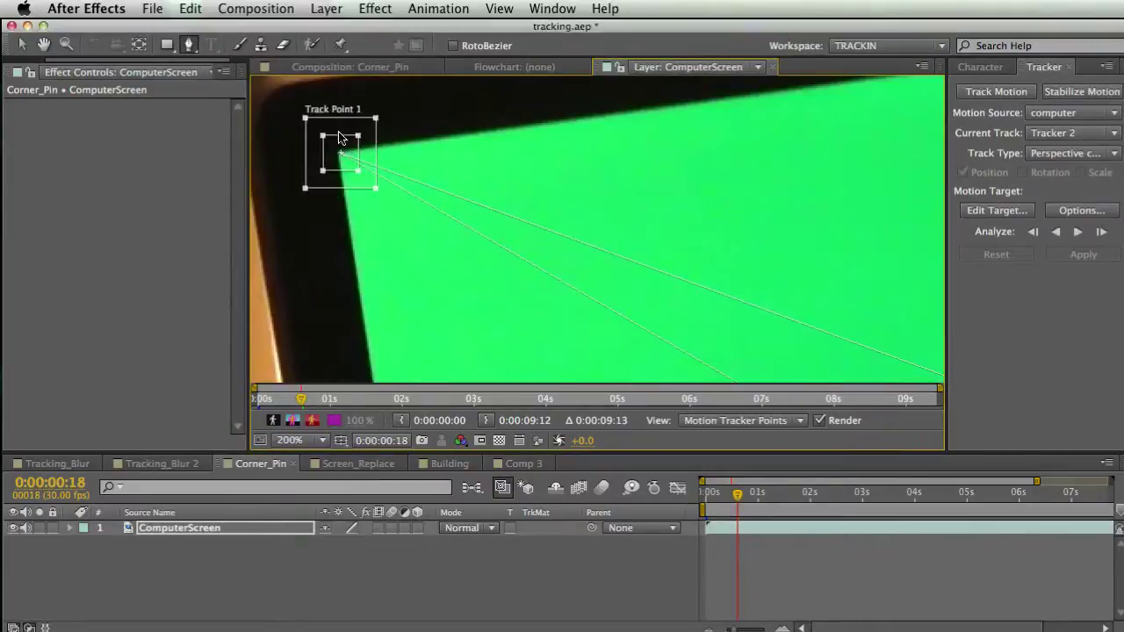
left_click_drag(800, 222, 728, 205)
left_click_drag(658, 325, 492, 285)
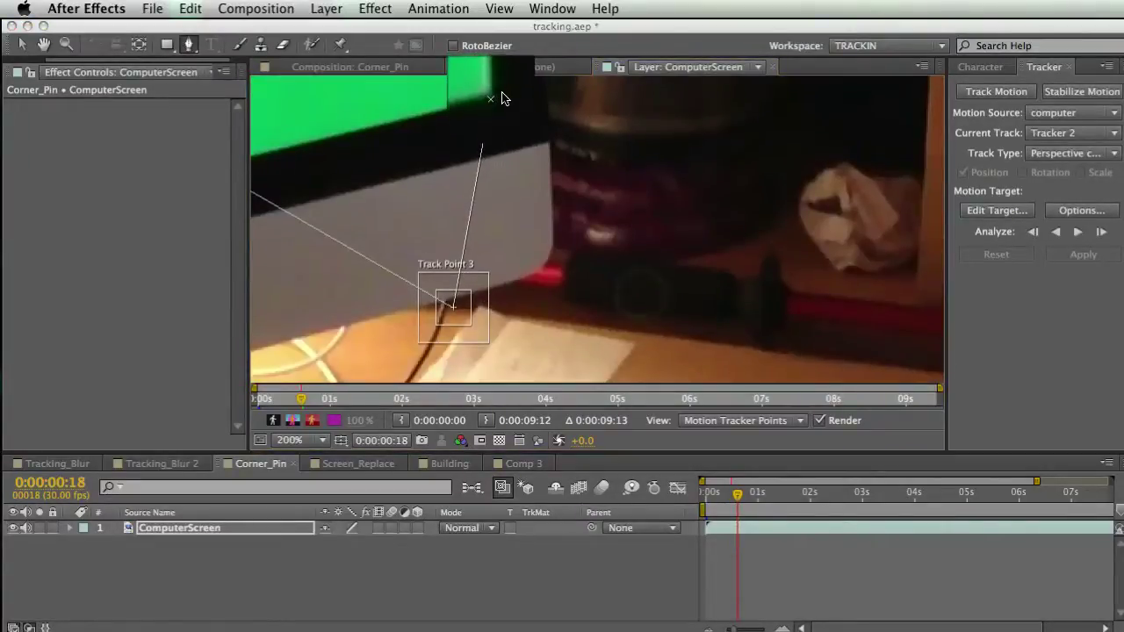
left_click_drag(597, 278, 799, 263)
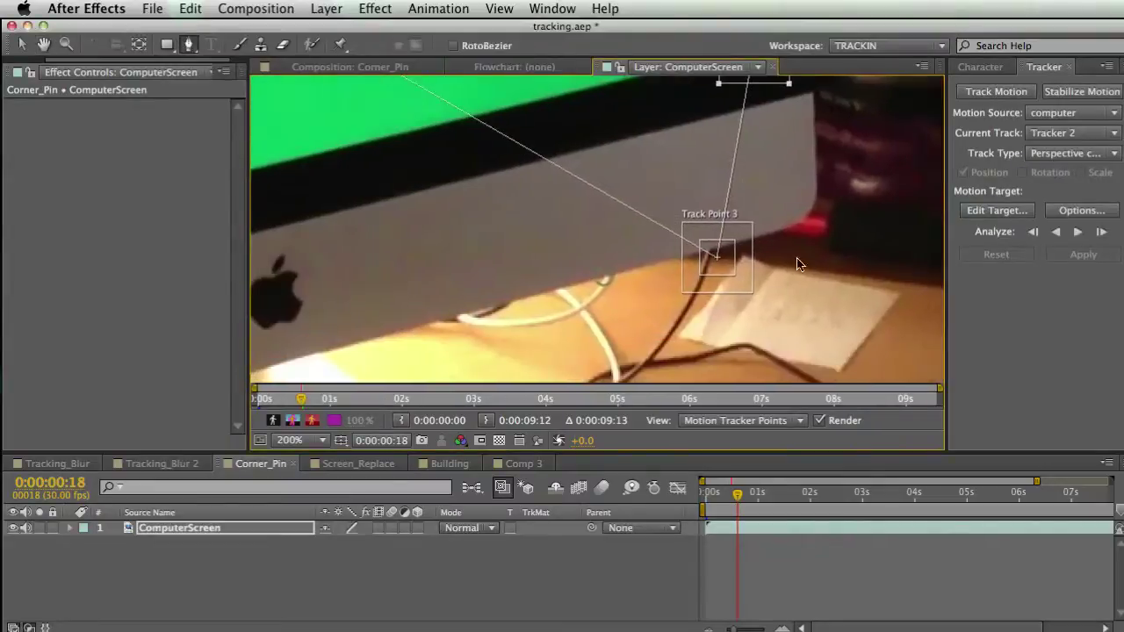
left_click_drag(728, 263, 420, 319)
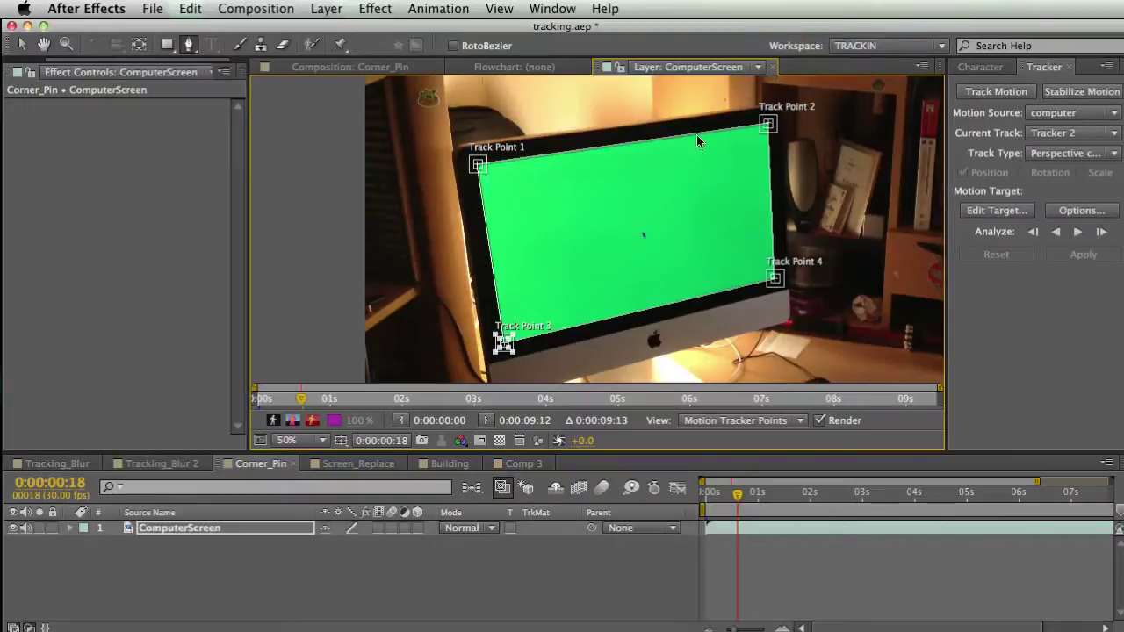
- Analyze the four-corner track forward, and backward to the first frame, in an enlarged viewer
key("grave")
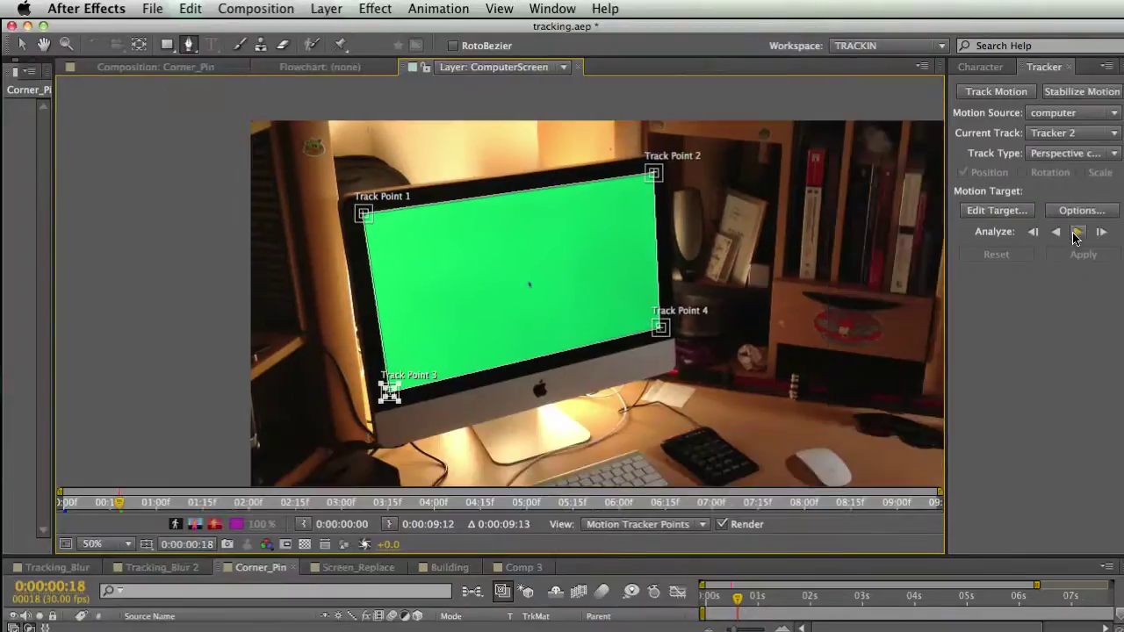
left_click(1078, 232)
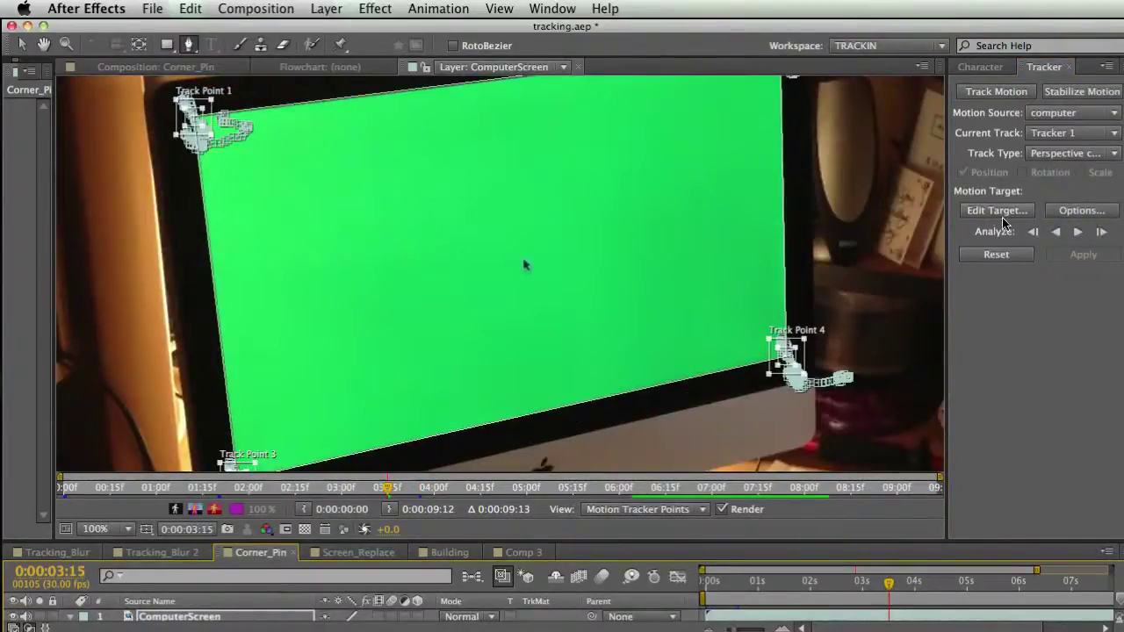
left_click(1056, 232)
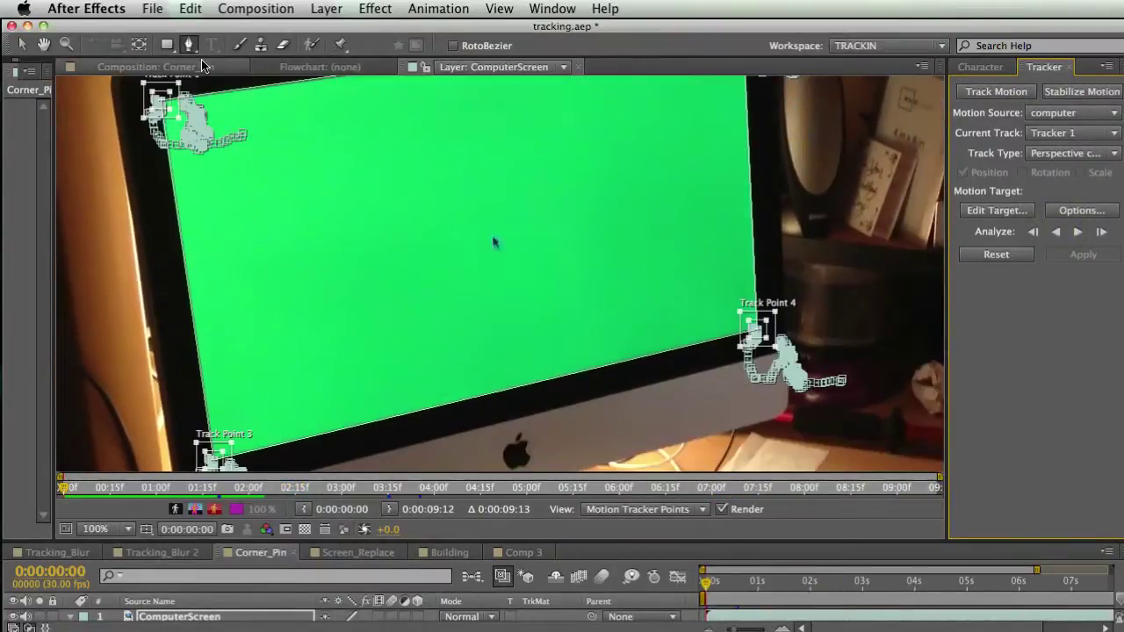
- Create a 1920 x 1080 magenta solid named Placeholder in the Corner_Pin composition
left_click(201, 65)
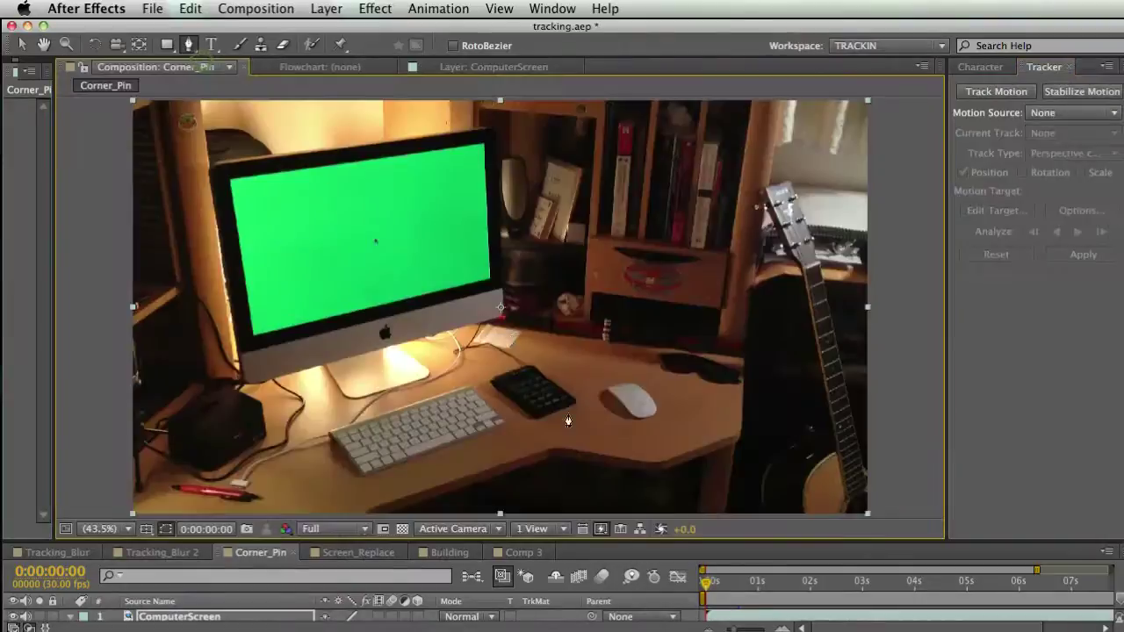
left_click_drag(646, 543, 646, 408)
right_click(166, 519)
mouse_move(222, 531)
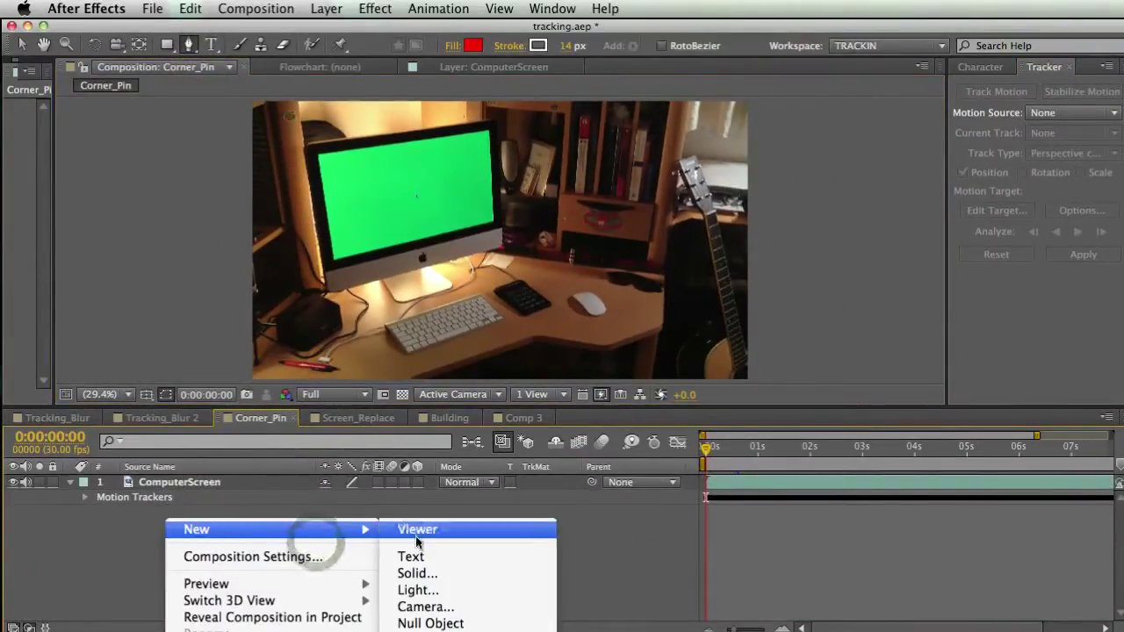
left_click(414, 570)
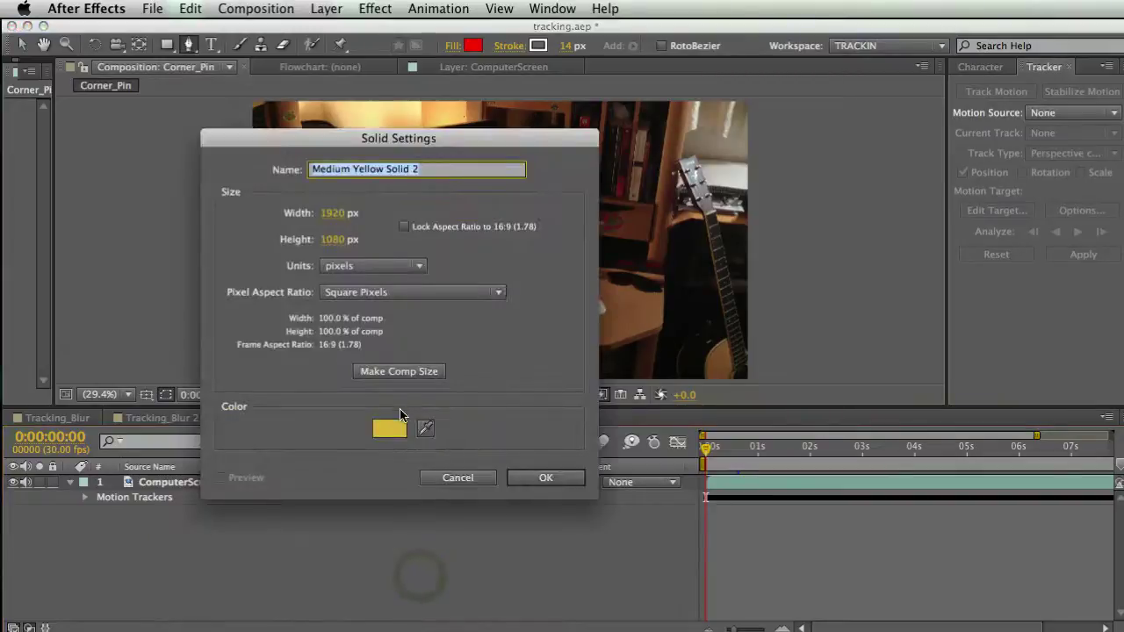
left_click(389, 427)
left_click_drag(868, 479, 943, 488)
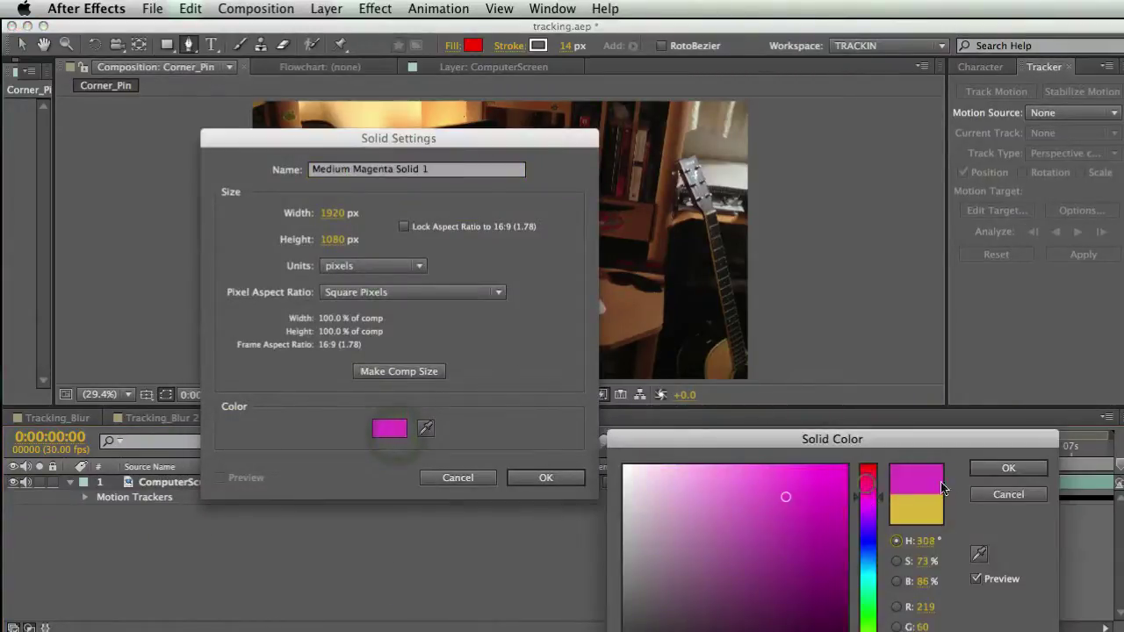
left_click(1008, 468)
left_click(546, 477)
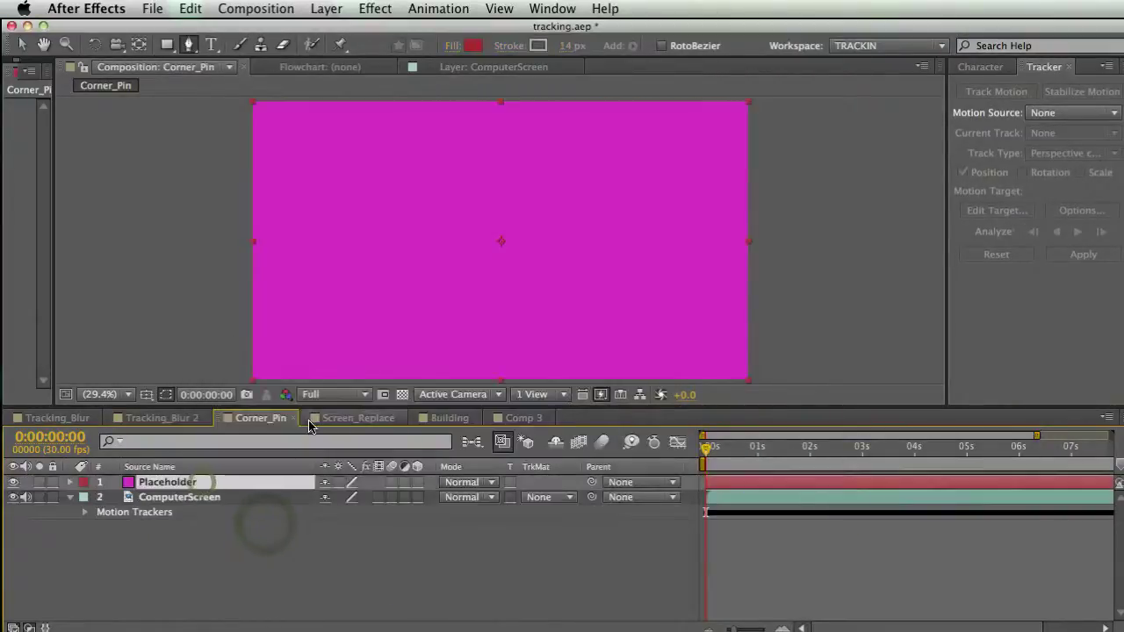
- Pre-compose the Placeholder solid as Screen, moving all attributes into the new composition
key("super+shift+c")
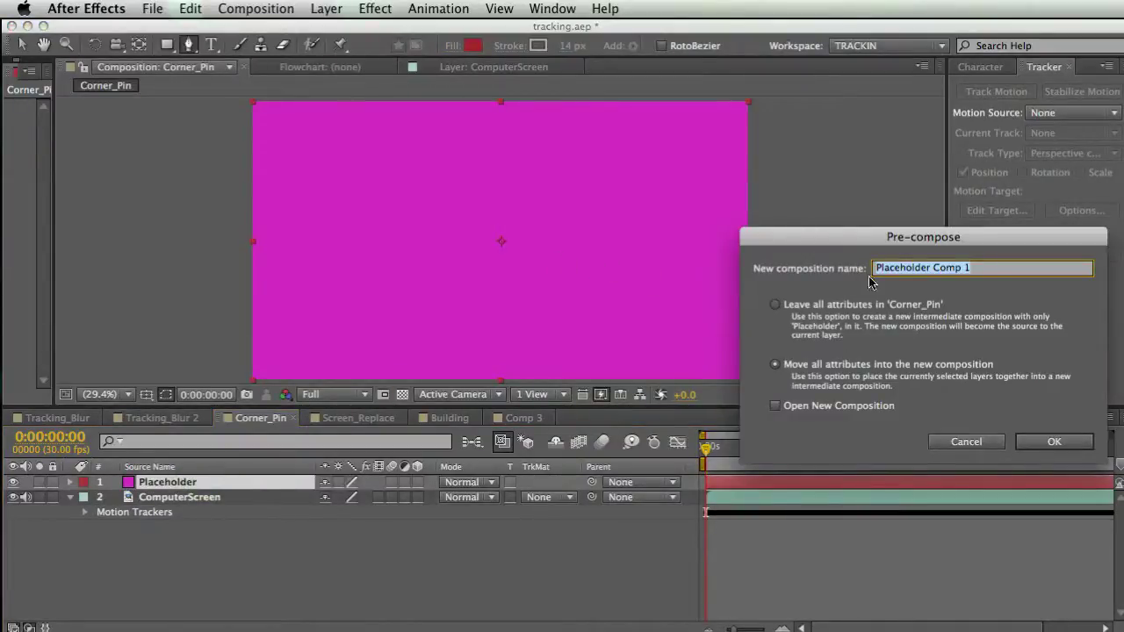
type("Pl")
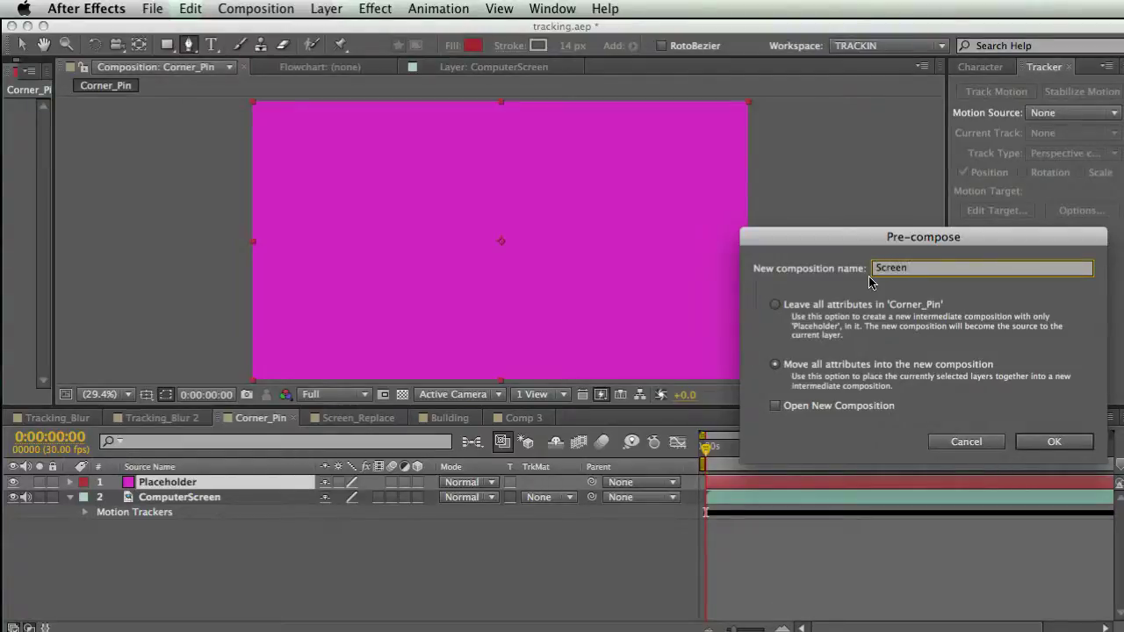
key("Return")
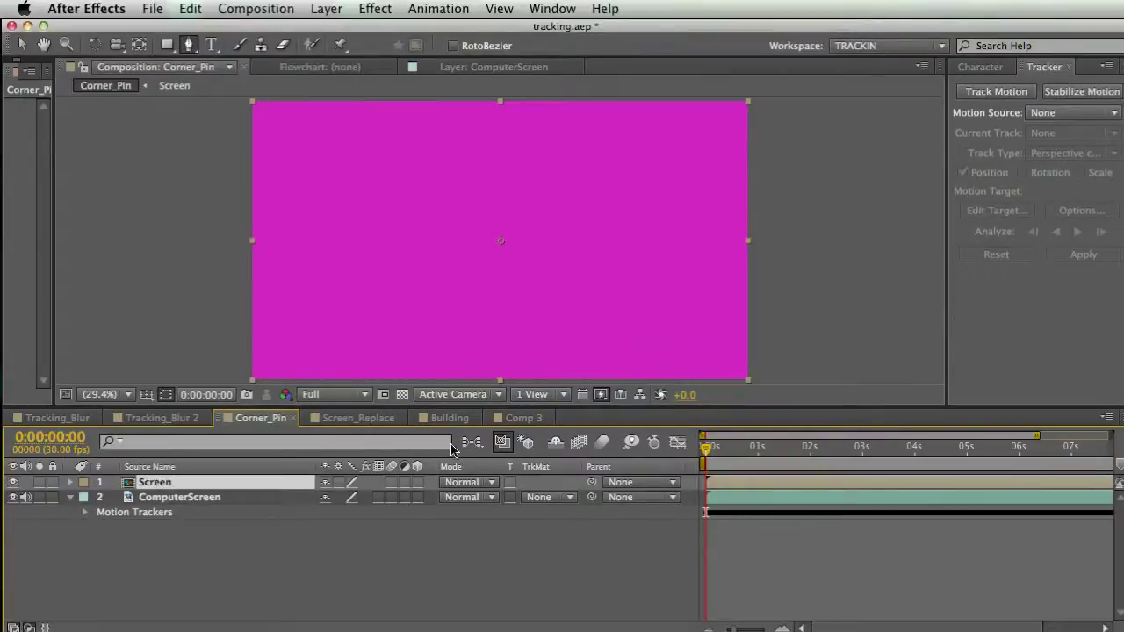
- Set the tracker's motion source to the computer footage layer
left_click(333, 542)
left_click(221, 497)
left_click(211, 483)
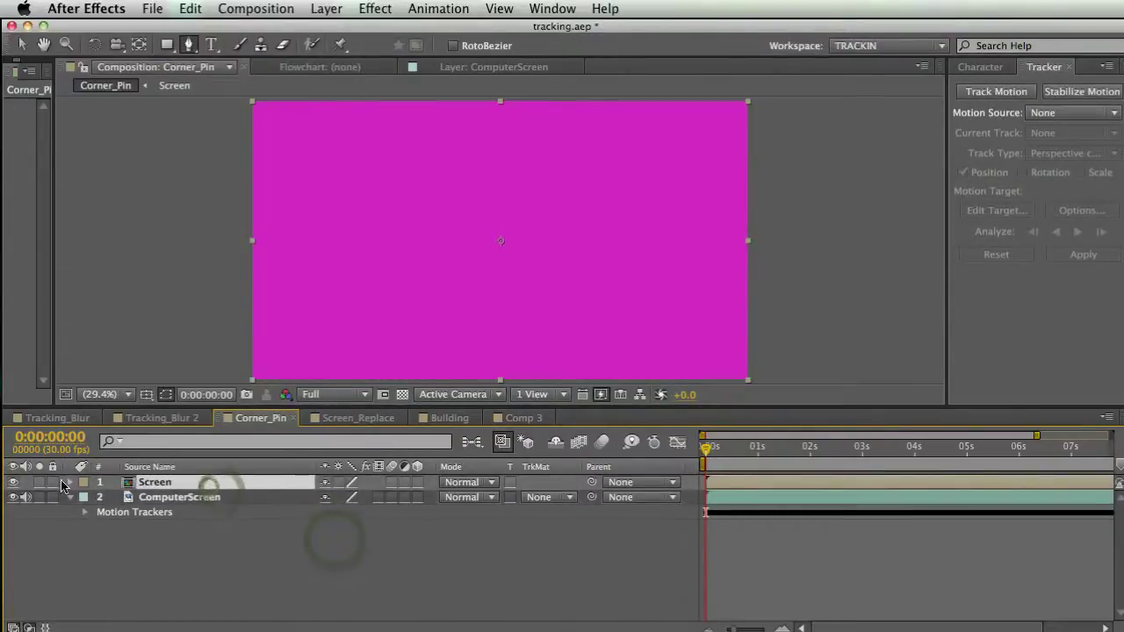
left_click(212, 497)
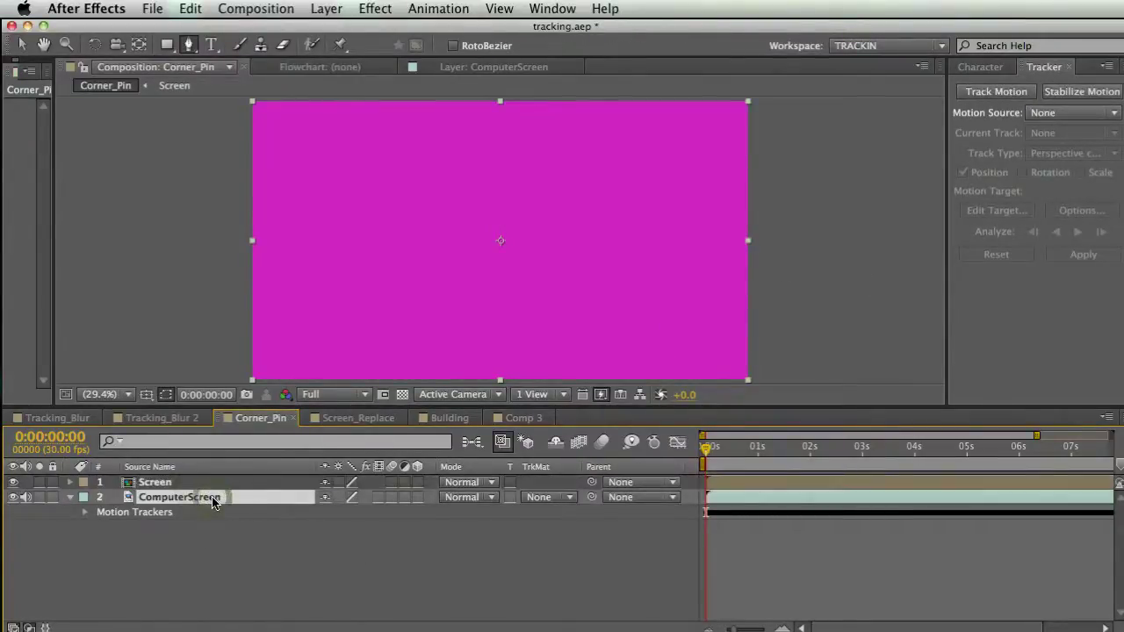
left_click(1037, 116)
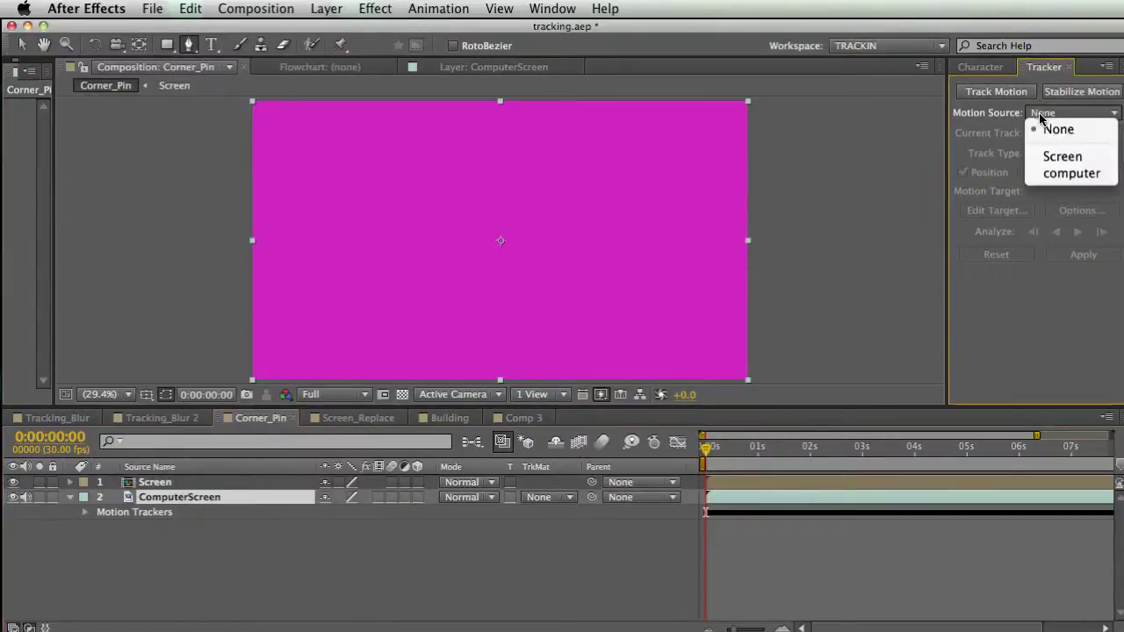
left_click(1069, 173)
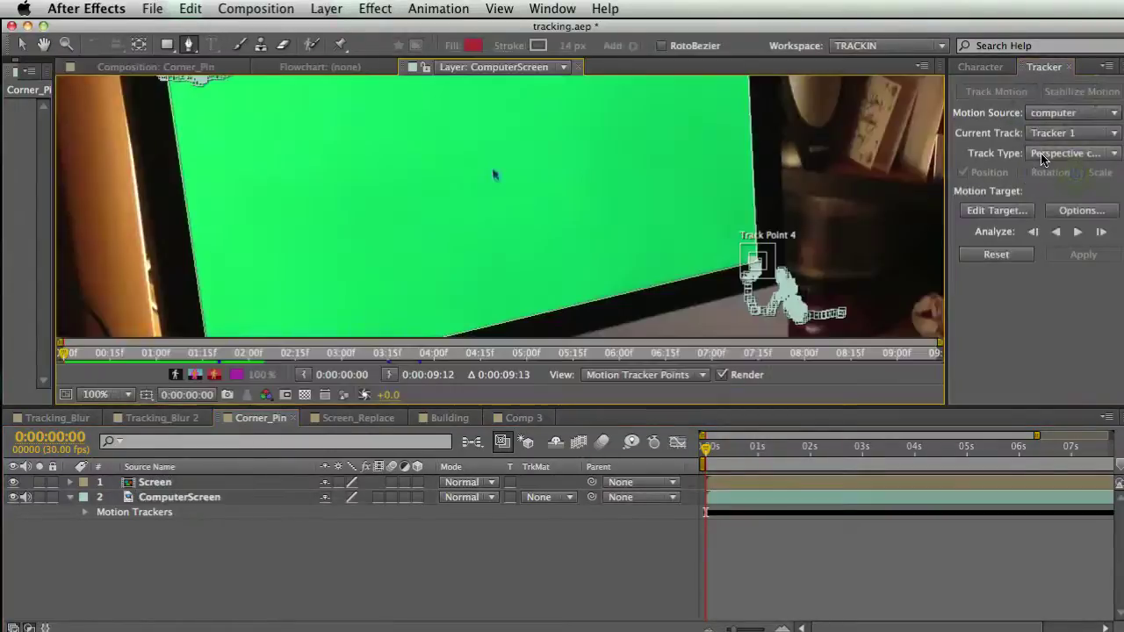
- Set the Screen layer as the motion target, apply Tracker 1 to it, and check the corner pin in the maximized viewer
left_click(1008, 217)
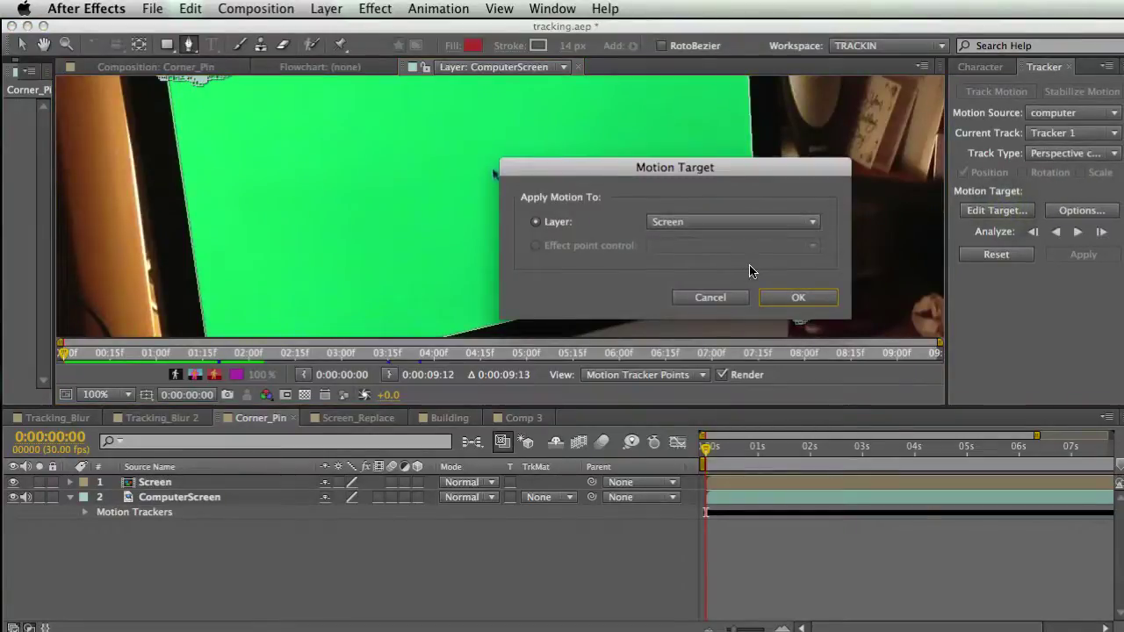
left_click(796, 295)
left_click(1094, 254)
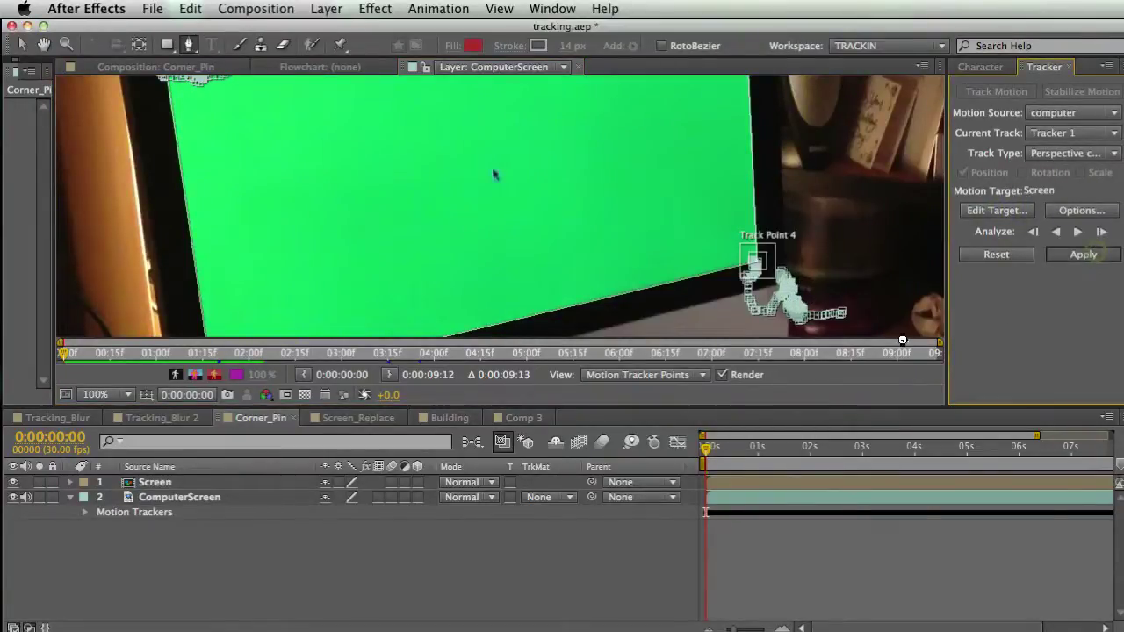
key("grave")
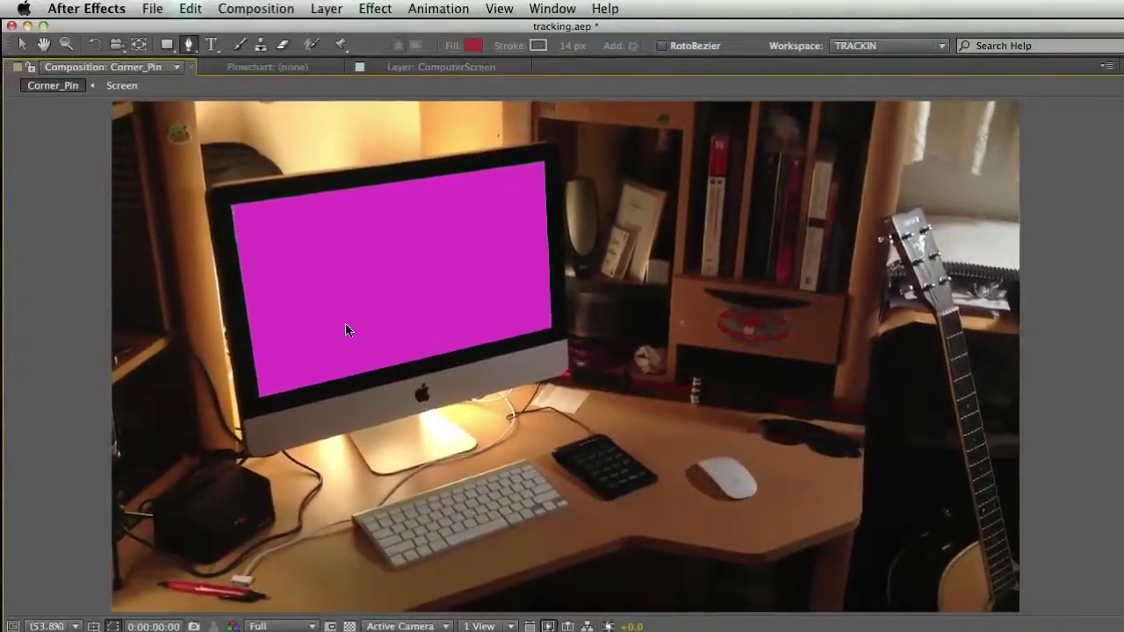
key("grave")
- Add Screen shot 2012-01-22 at 9.52.51 PM.png above Placeholder inside the Screen composition, and return to Corner_Pin
left_click(217, 543)
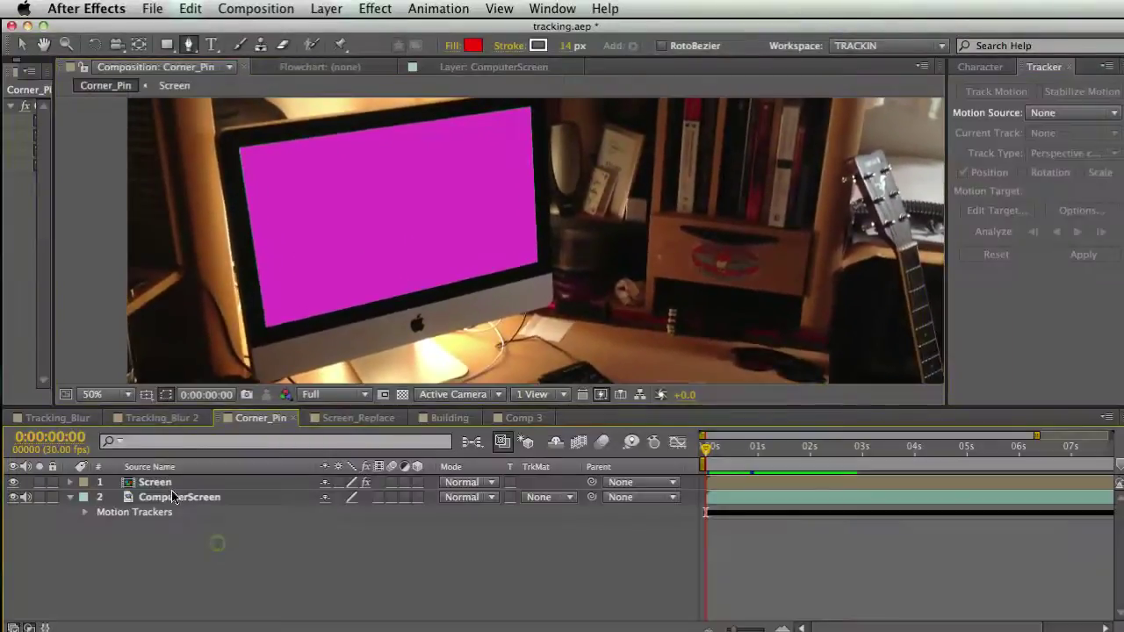
left_click(172, 484)
double_click(130, 487)
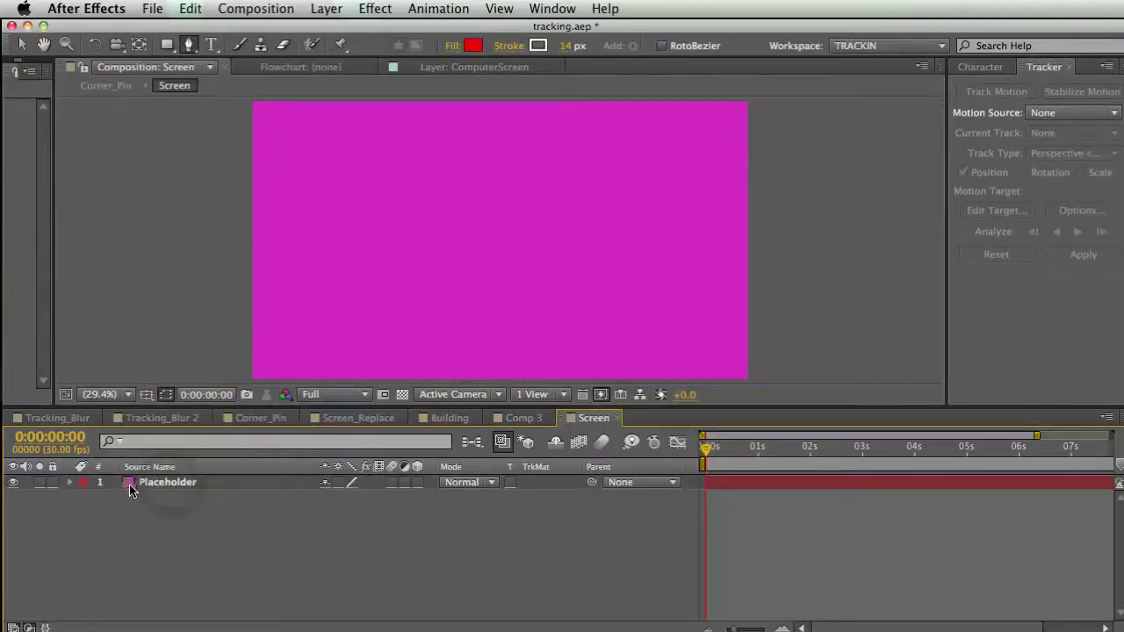
left_click_drag(54, 157, 407, 171)
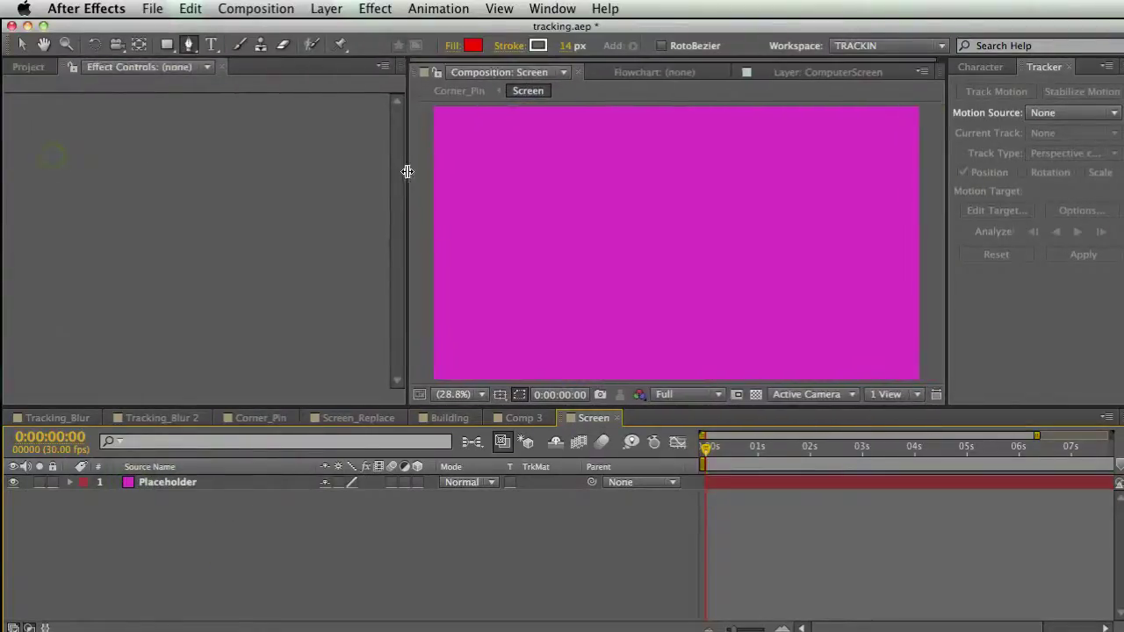
left_click(28, 67)
left_click_drag(141, 344, 347, 489)
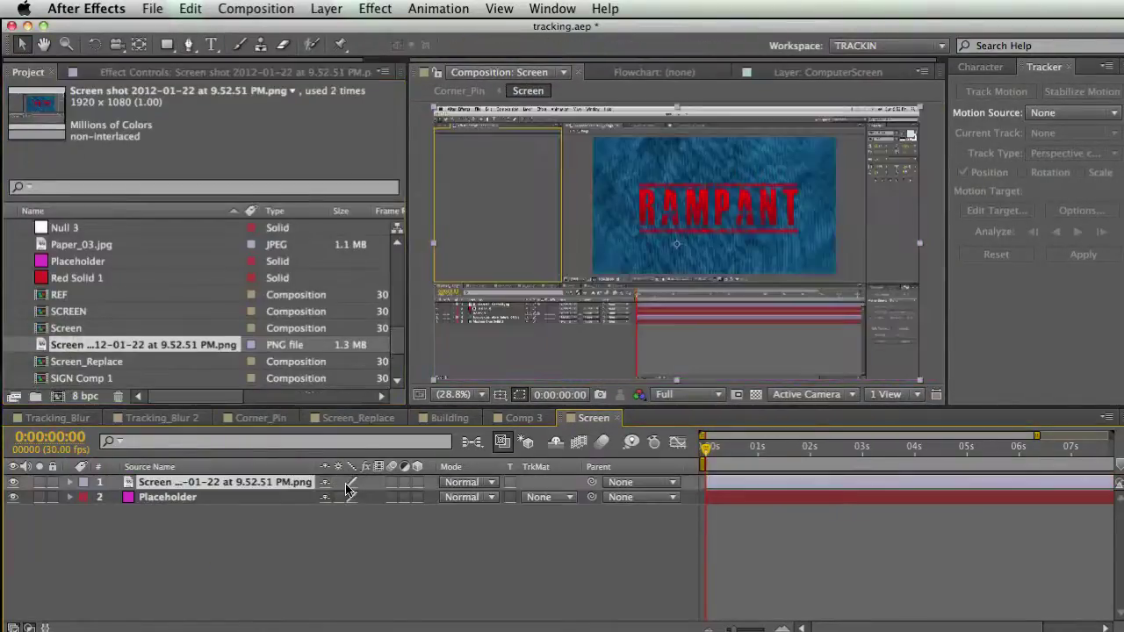
left_click_drag(407, 322, 199, 323)
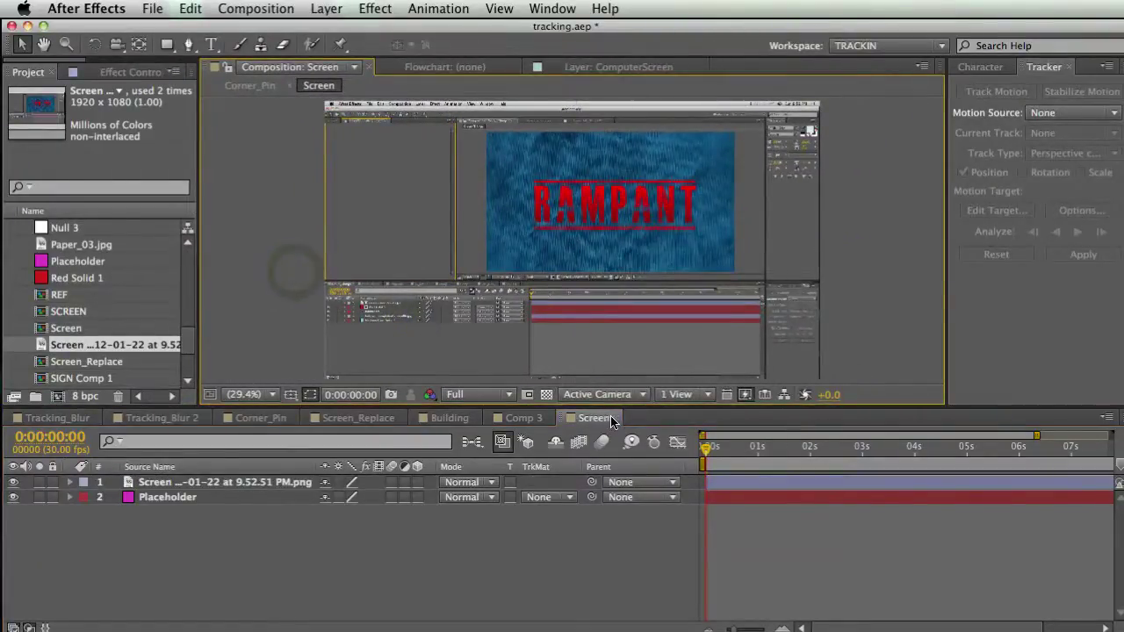
left_click(618, 420)
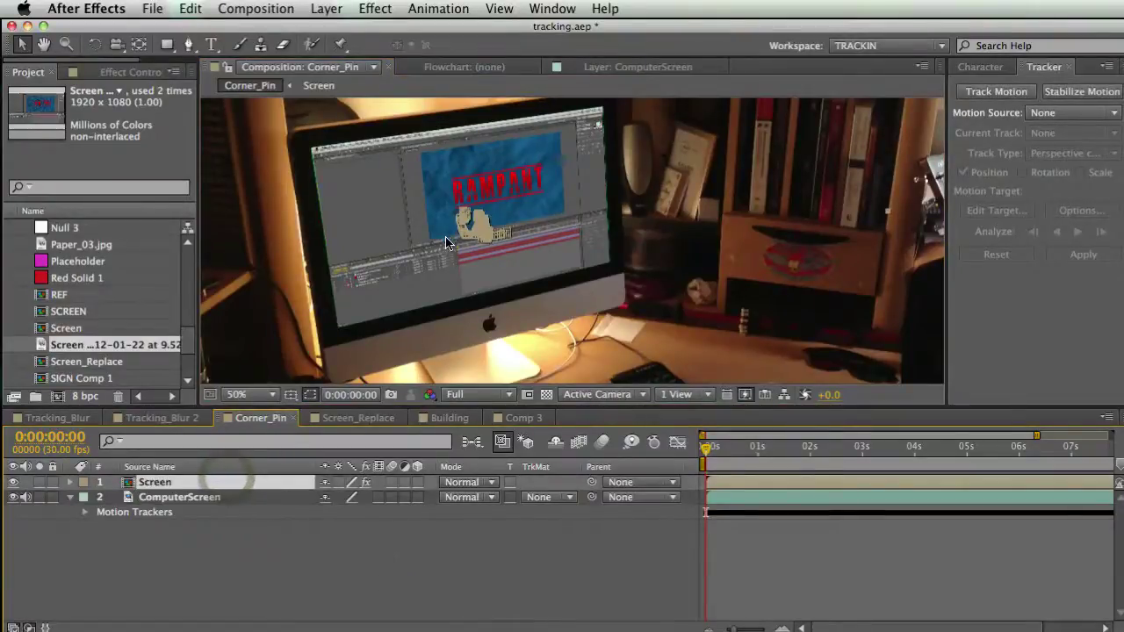
- Scale the Screen layer to 102% in Corner_Pin so it covers the green fringe around the computer display
scroll(445, 234, "up", 4)
left_click_drag(582, 190, 518, 169)
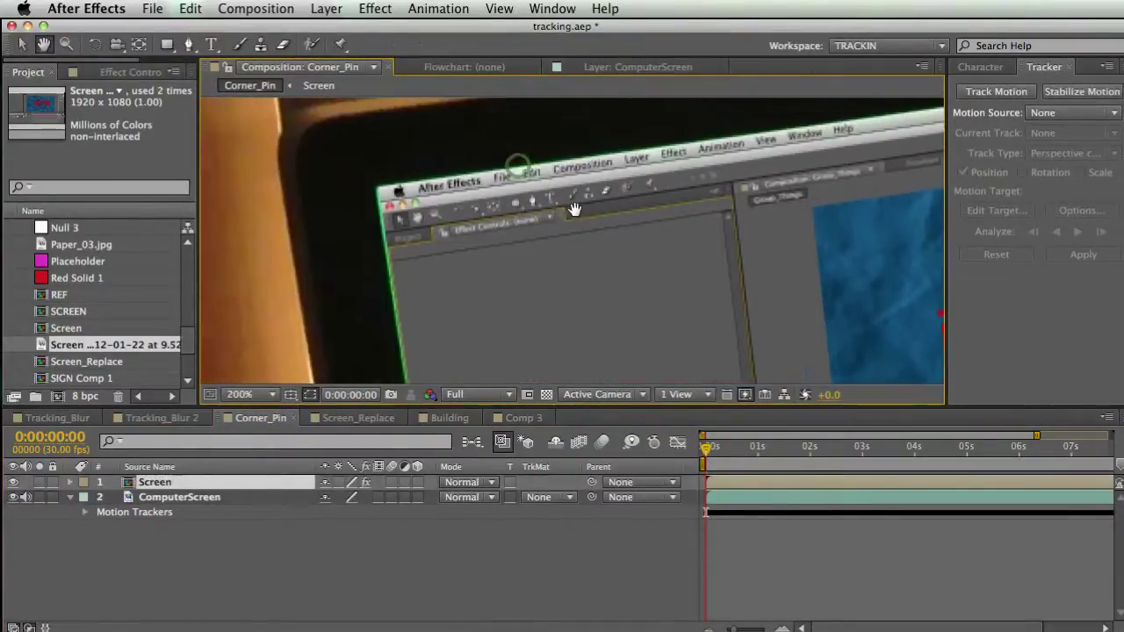
key("v")
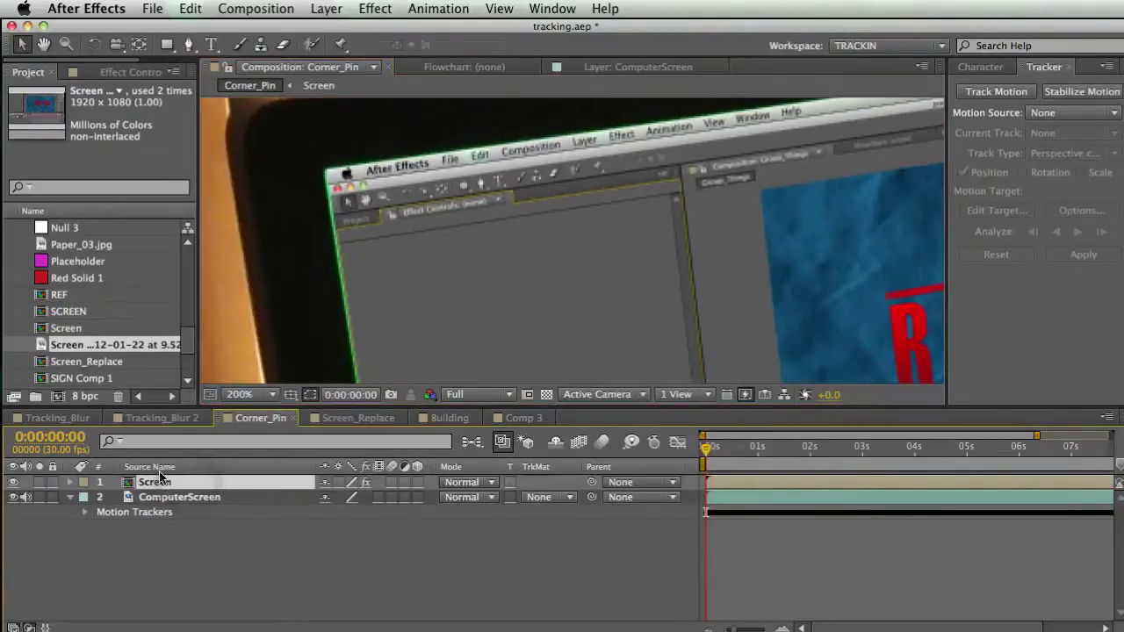
key("s")
left_click(379, 497)
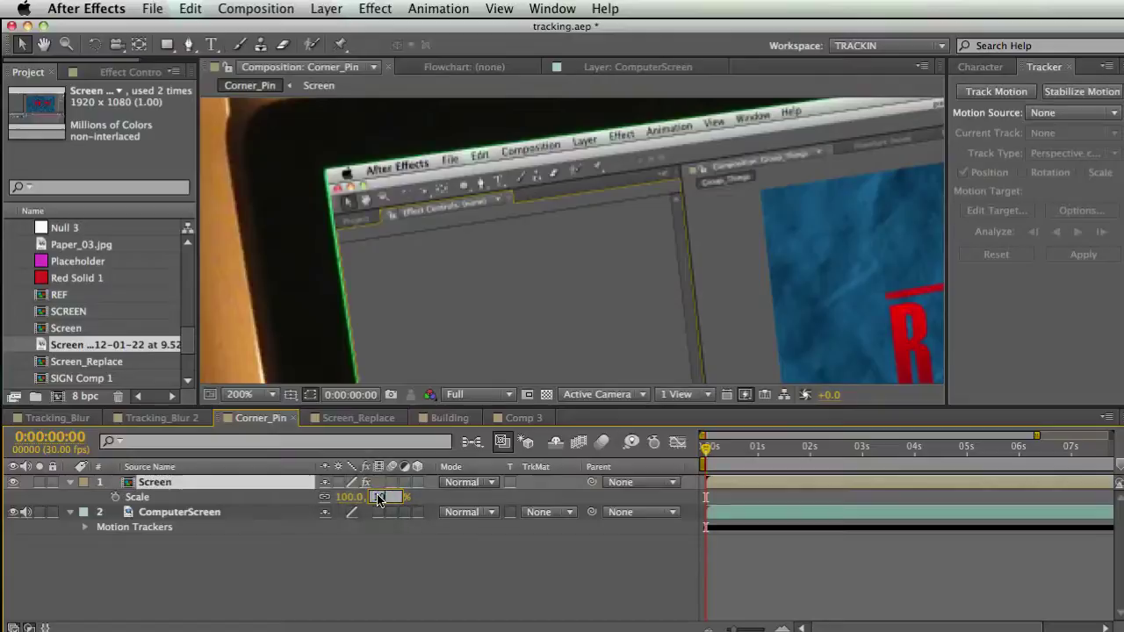
type("102")
key("Return")
left_click(392, 539)
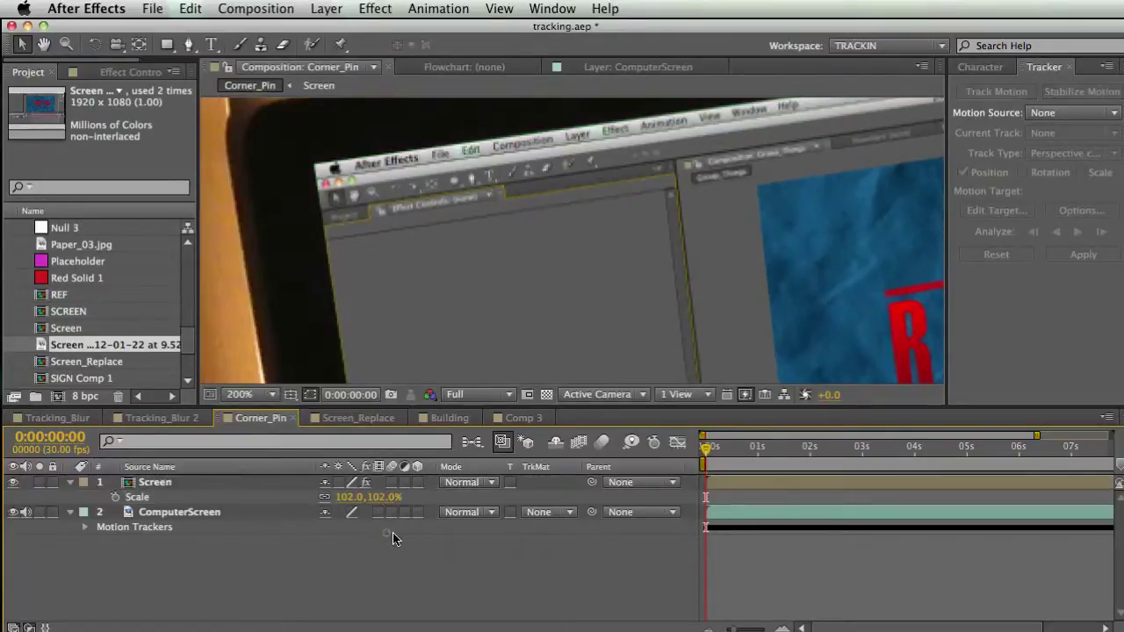
scroll(530, 258, "down", 2)
scroll(580, 213, "down", 1)
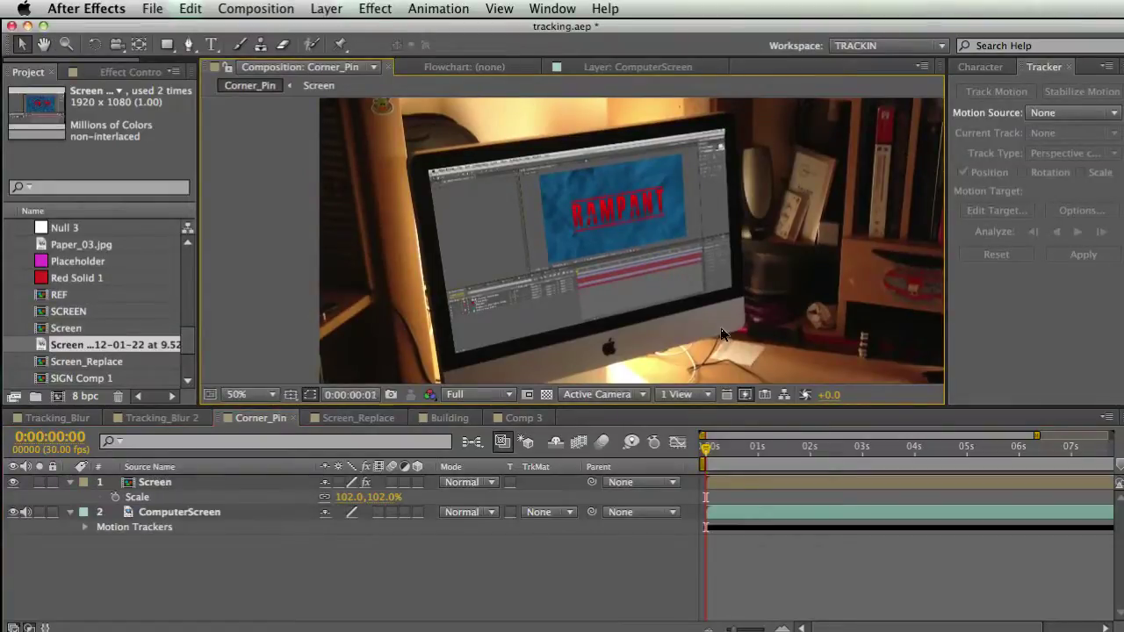
- Play back the finished Building composition in the maximized viewer to examine the sign and sky tracking
key("grave")
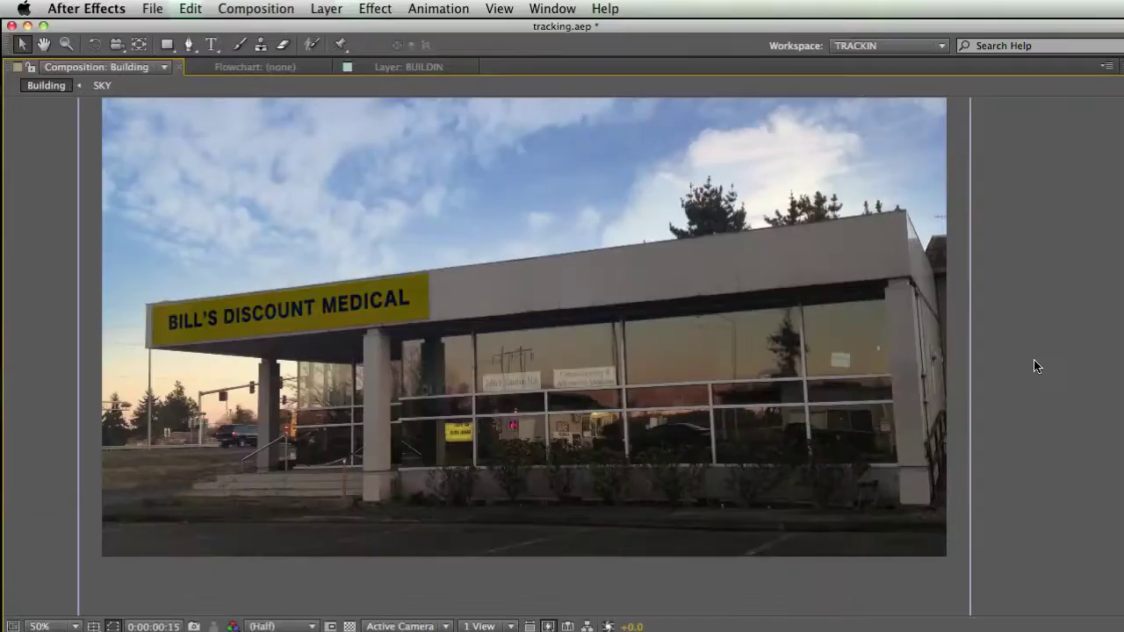
key("space")
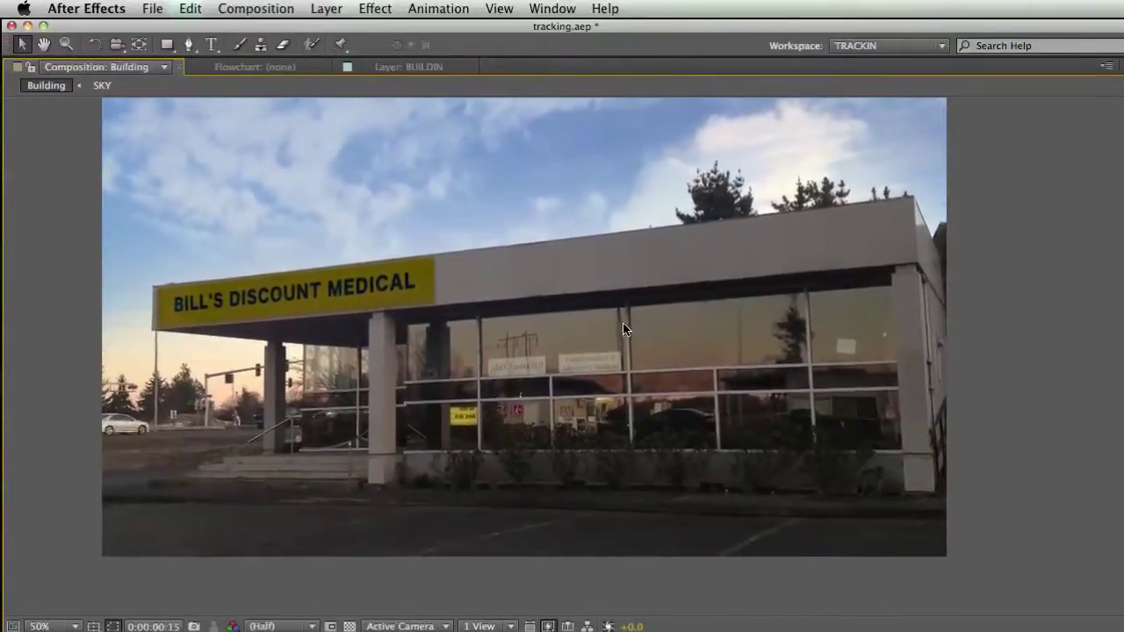
key("grave")
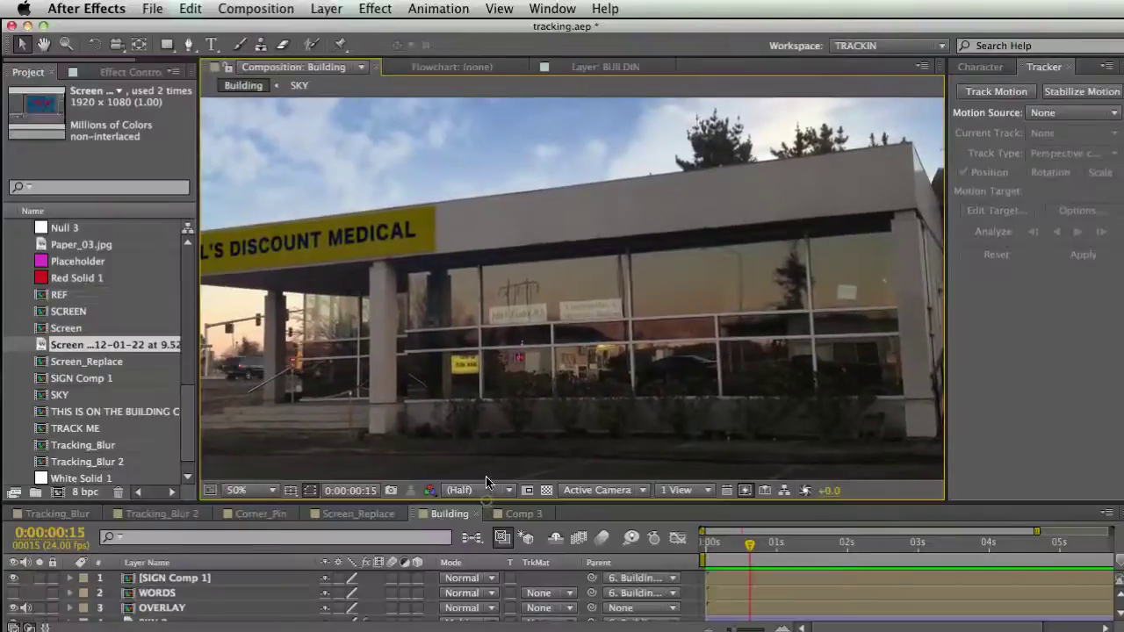
- Compare the Building shot with and without its added elements by toggling the SIGN Comp 1 and SKY 2 layers off and on
left_click_drag(494, 506, 492, 476)
key("h")
left_click_drag(426, 338, 589, 316)
key("v")
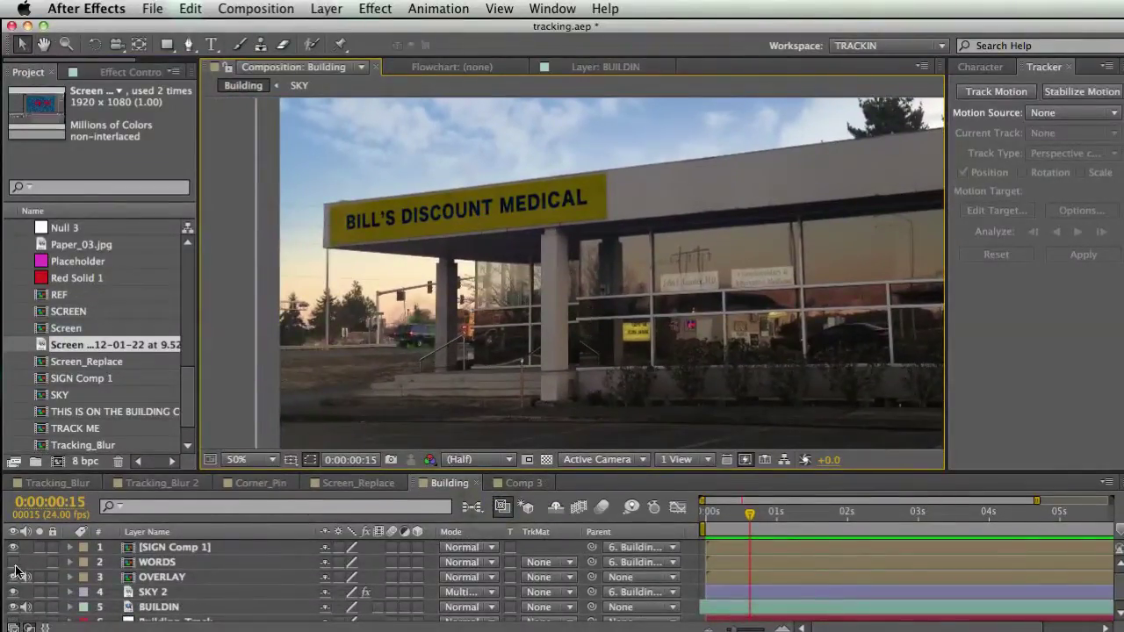
left_click(13, 547)
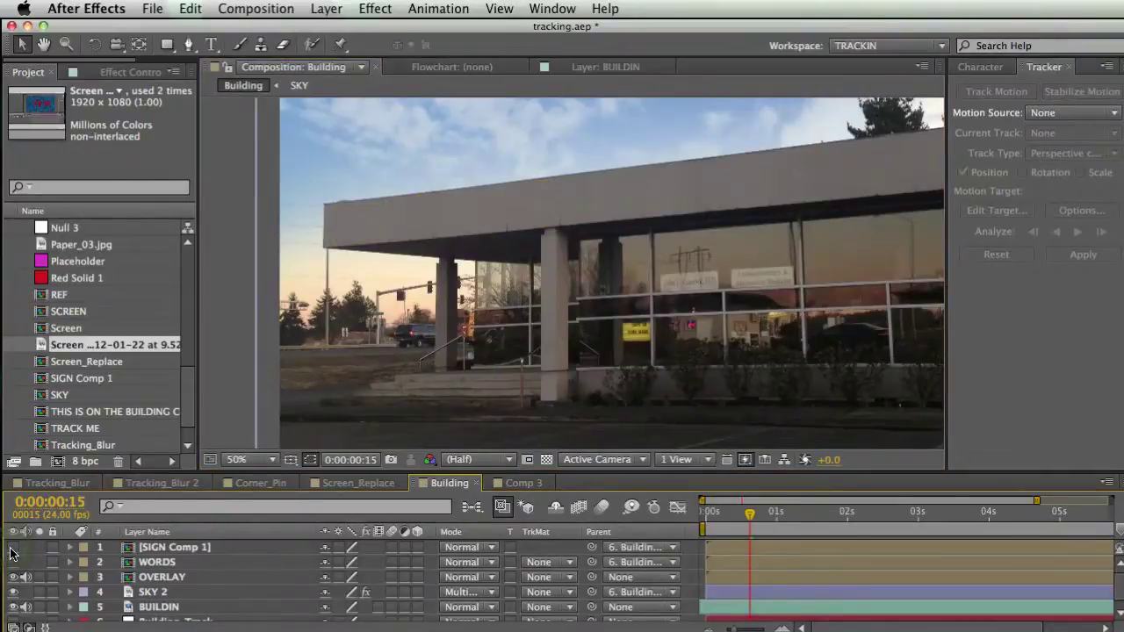
left_click(13, 591)
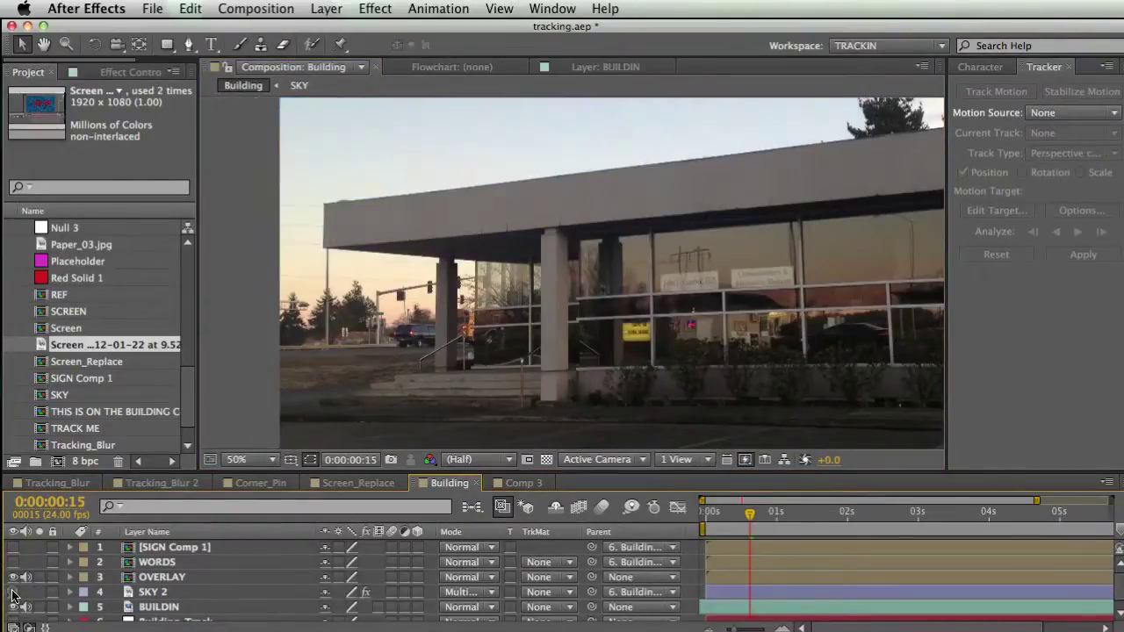
left_click(14, 591)
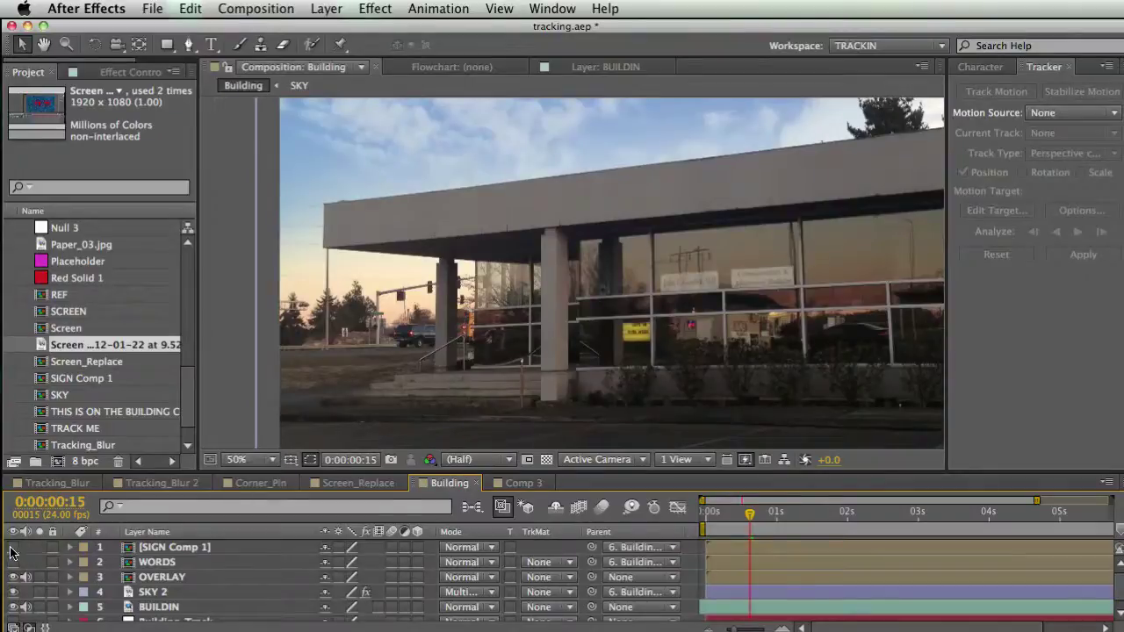
left_click(13, 547)
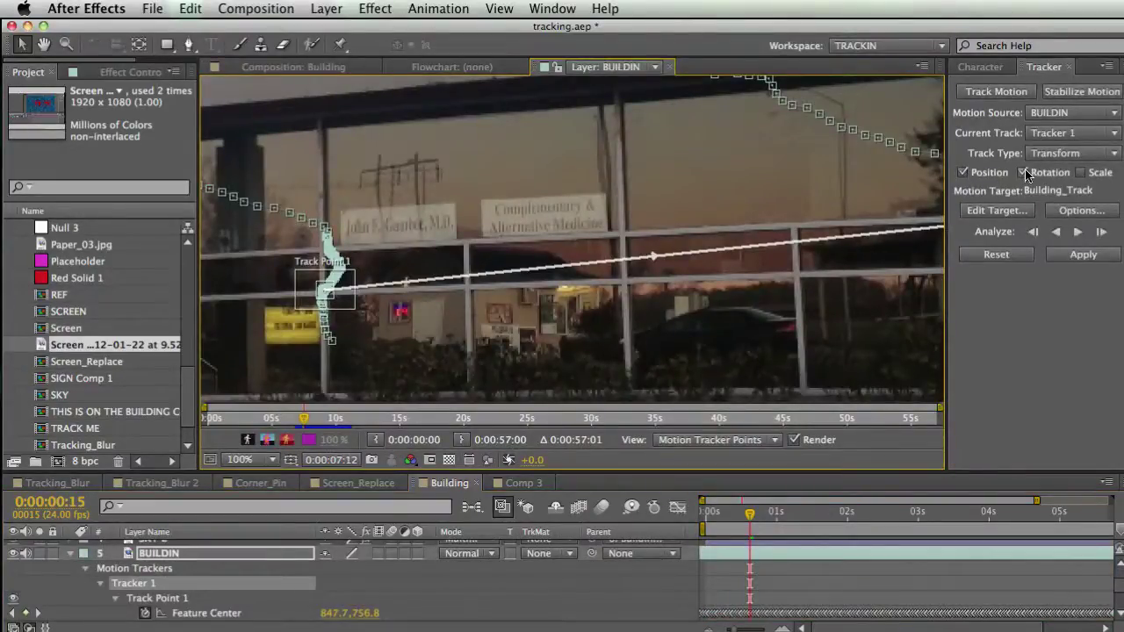
- Examine the two position and rotation track points on the BUILDIN layer's windows in the maximized viewer
key("grave")
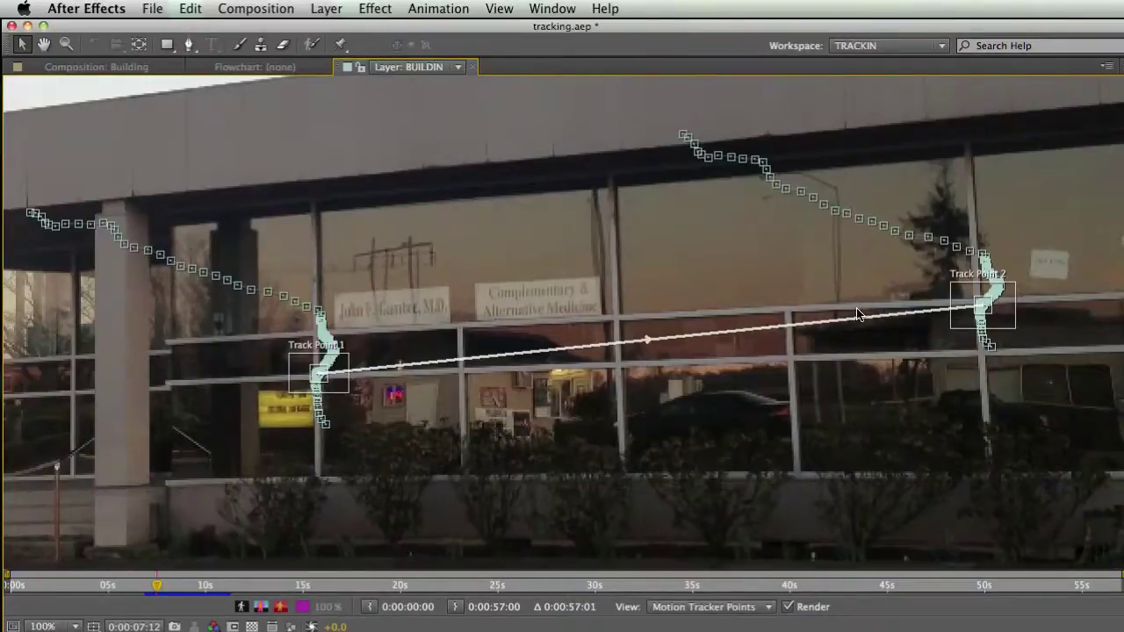
scroll(855, 314, "down", 2)
scroll(747, 318, "down", 4)
scroll(584, 309, "up", 4)
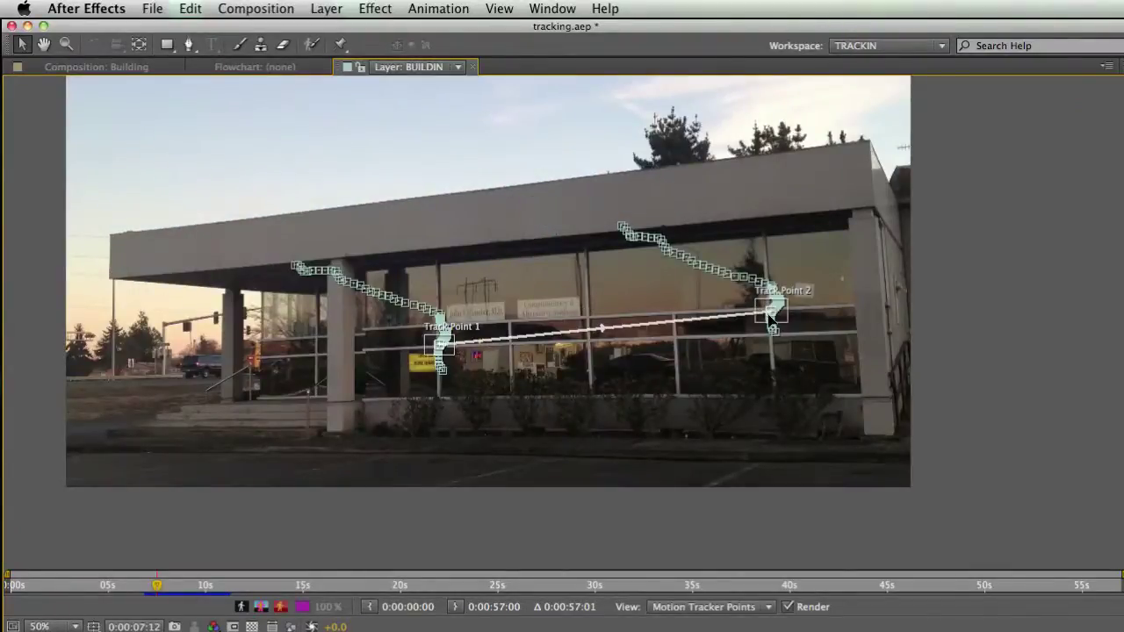
scroll(565, 325, "up", 2)
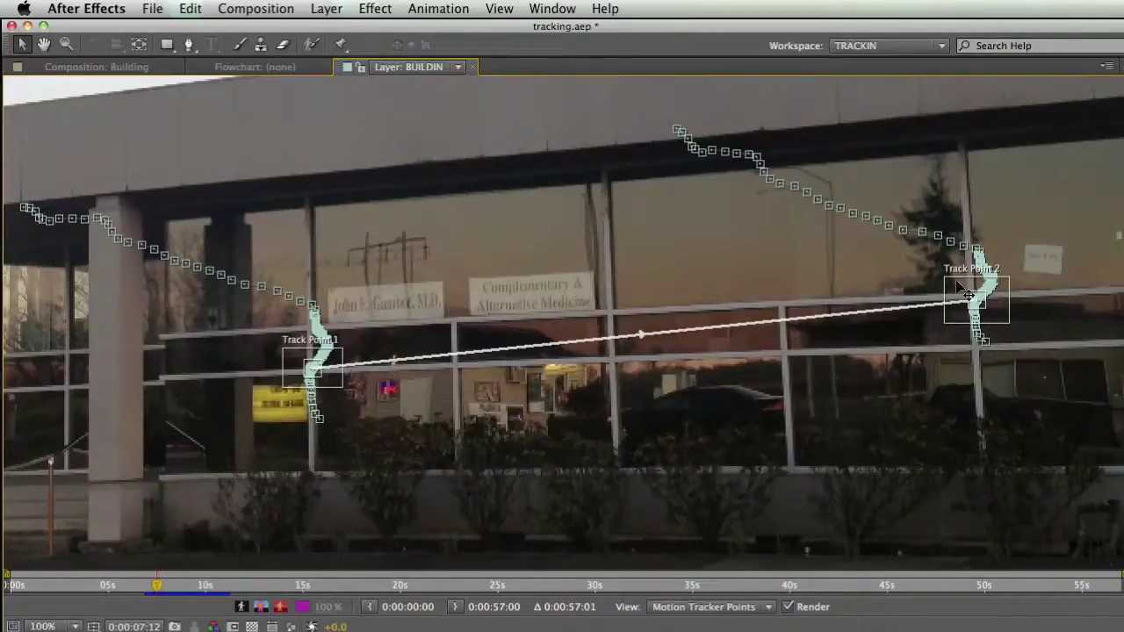
key("comma")
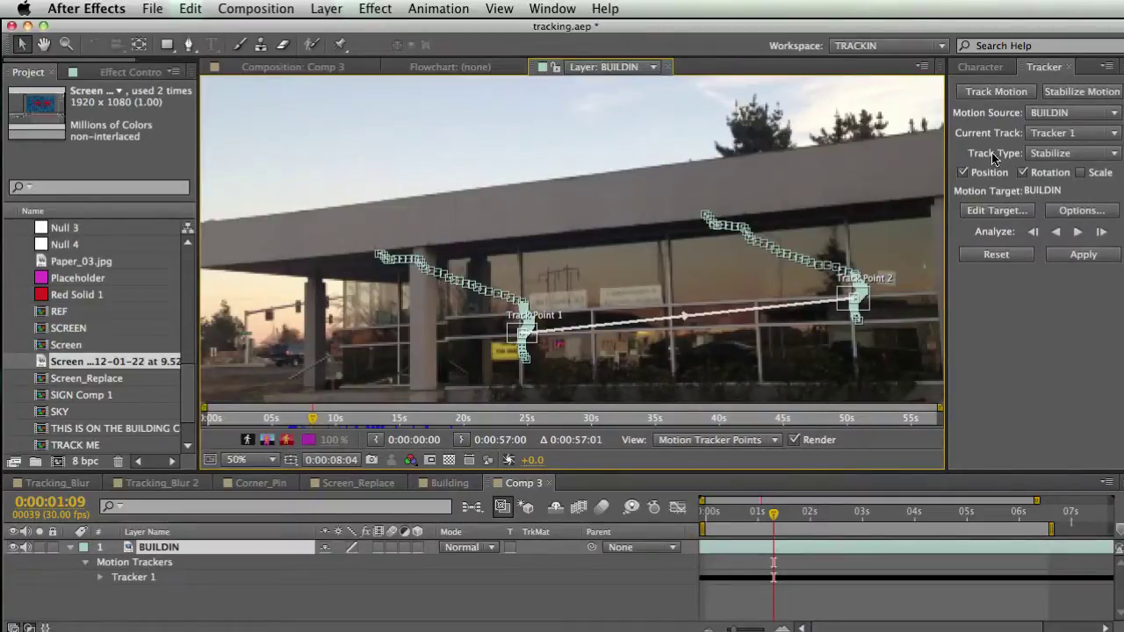
- Apply the Stabilize tracker to the BUILDIN layer in Comp 3 using X and Y dimensions
left_click(1029, 222)
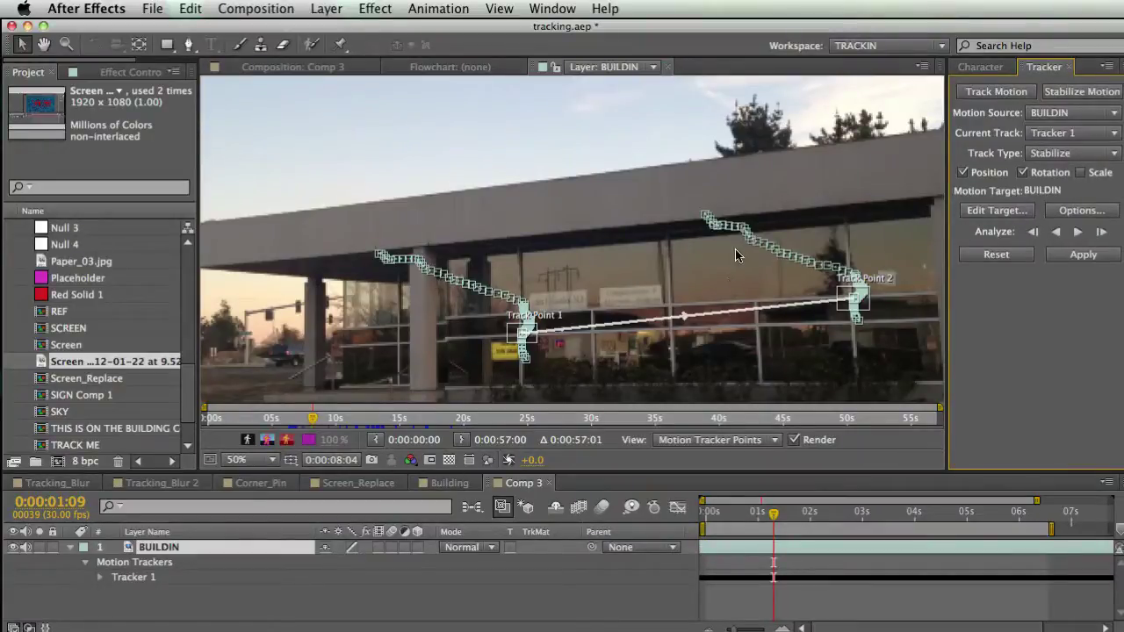
left_click(1072, 254)
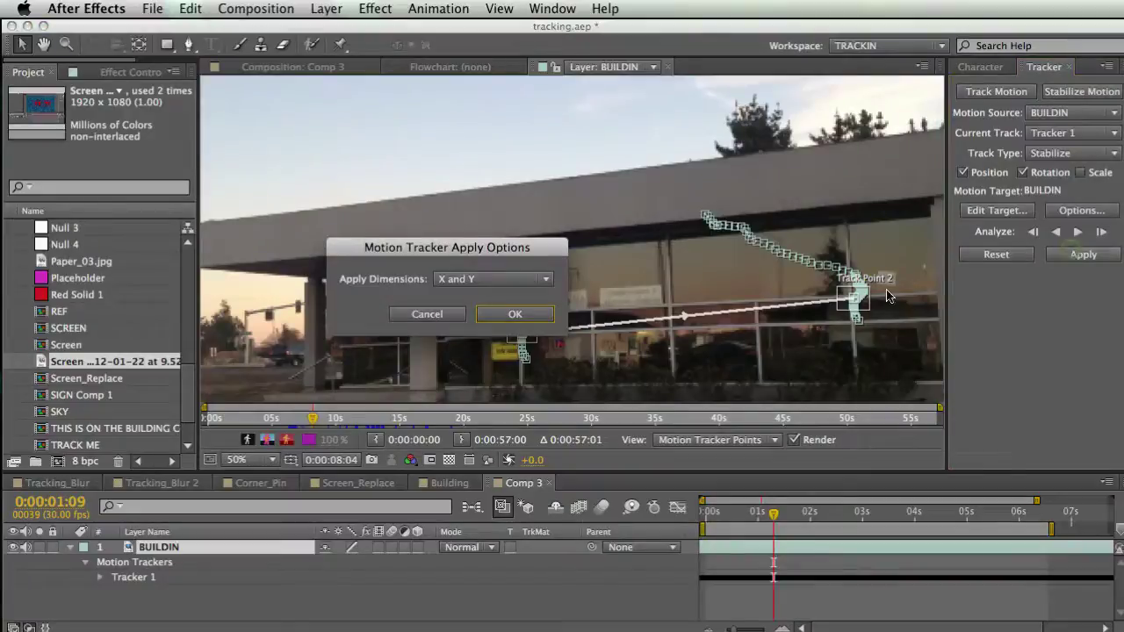
left_click(496, 313)
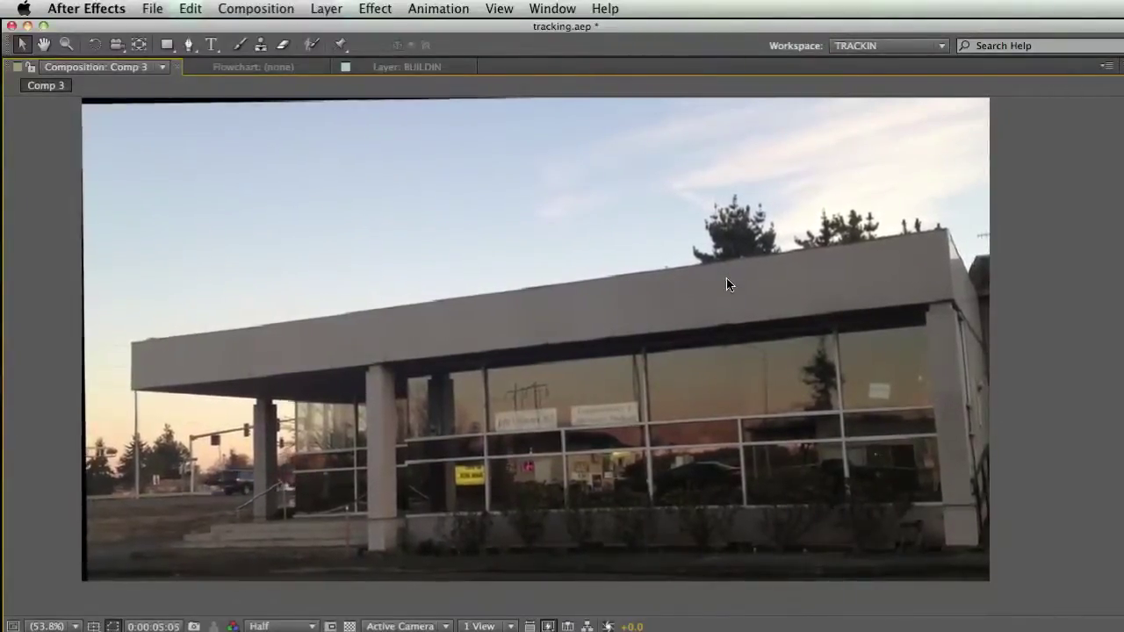
- Play back the stabilized Comp 3 repeatedly to check the building's steadiness and the exposed black edges
key("space")
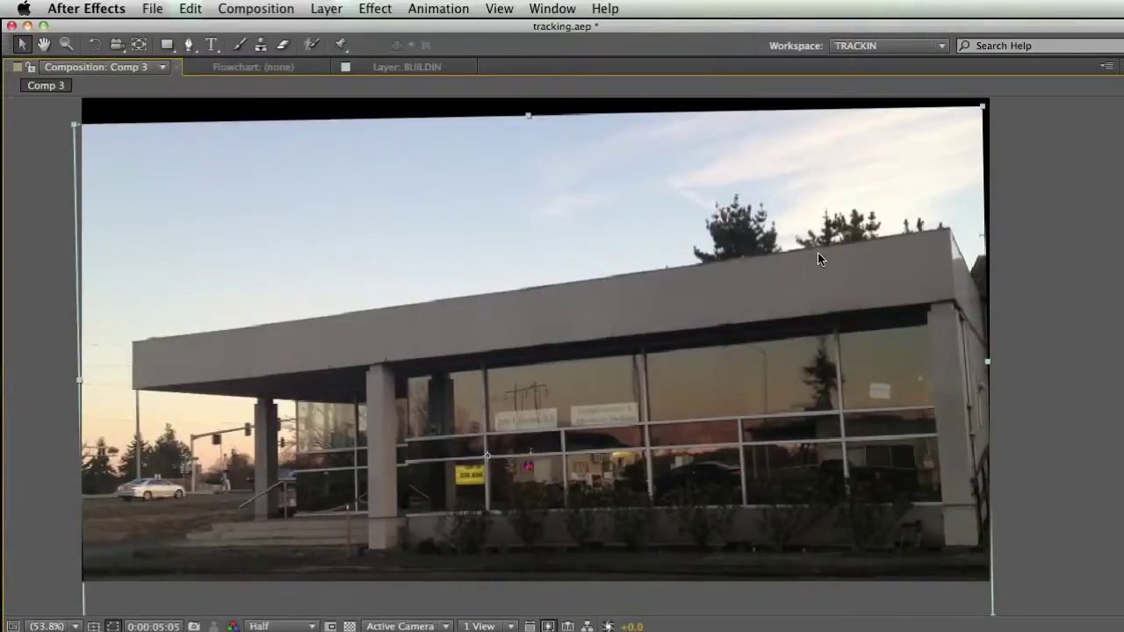
key("space")
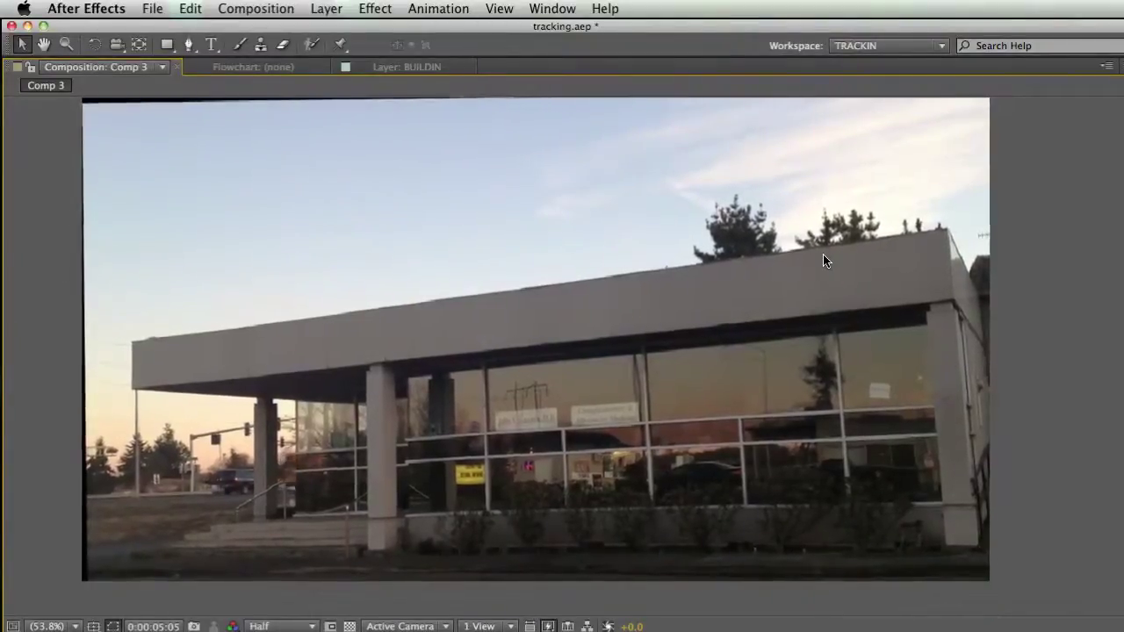
key("space")
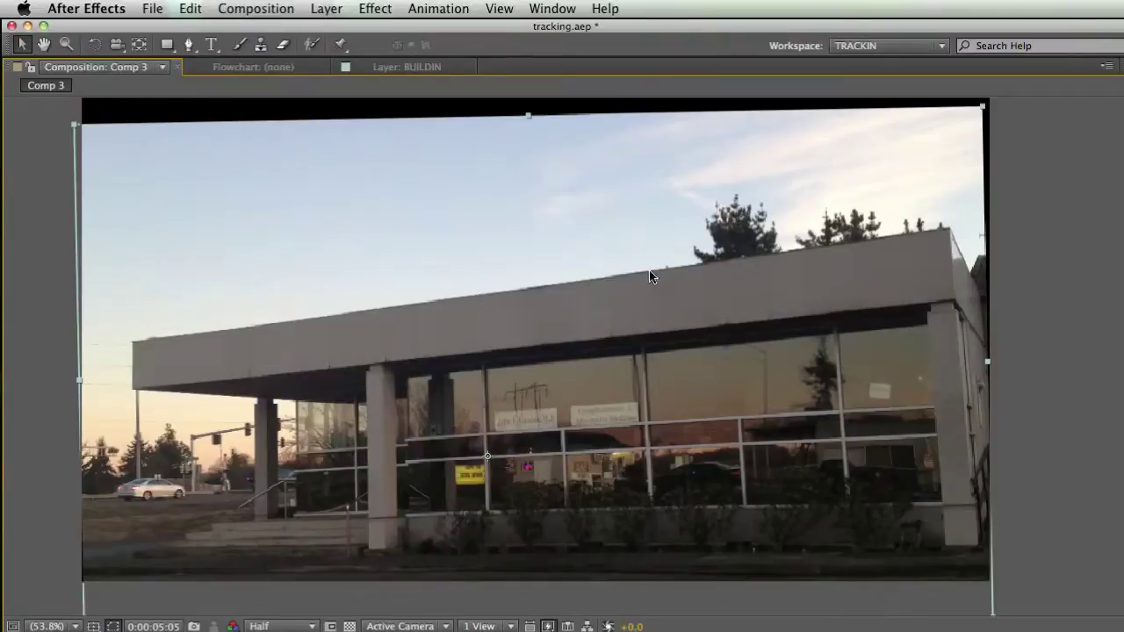
key("space")
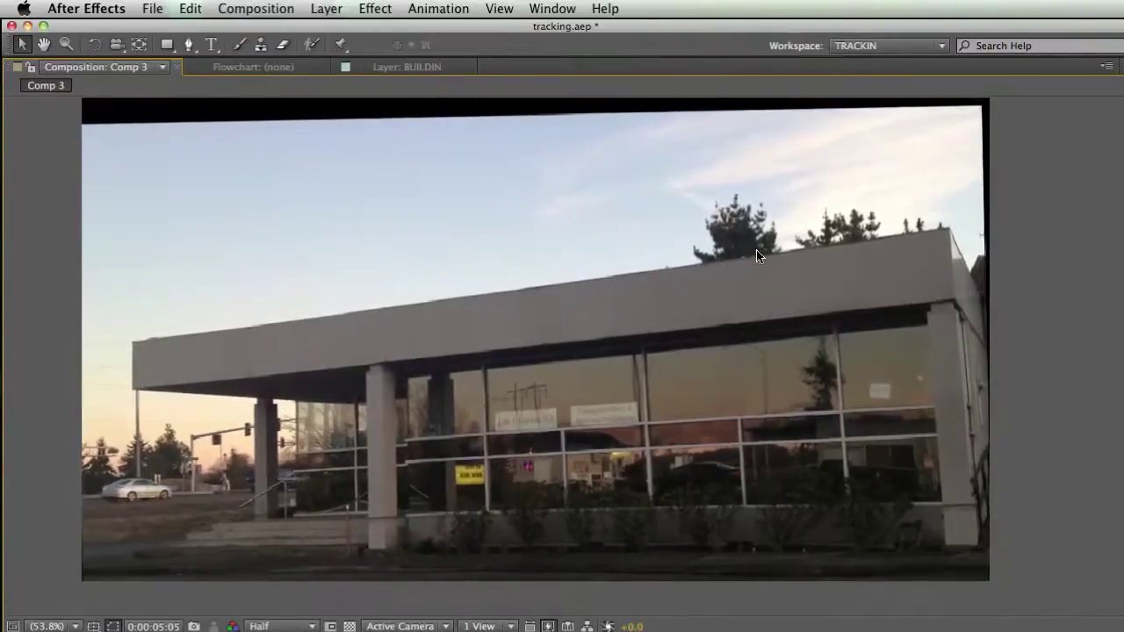
key("space")
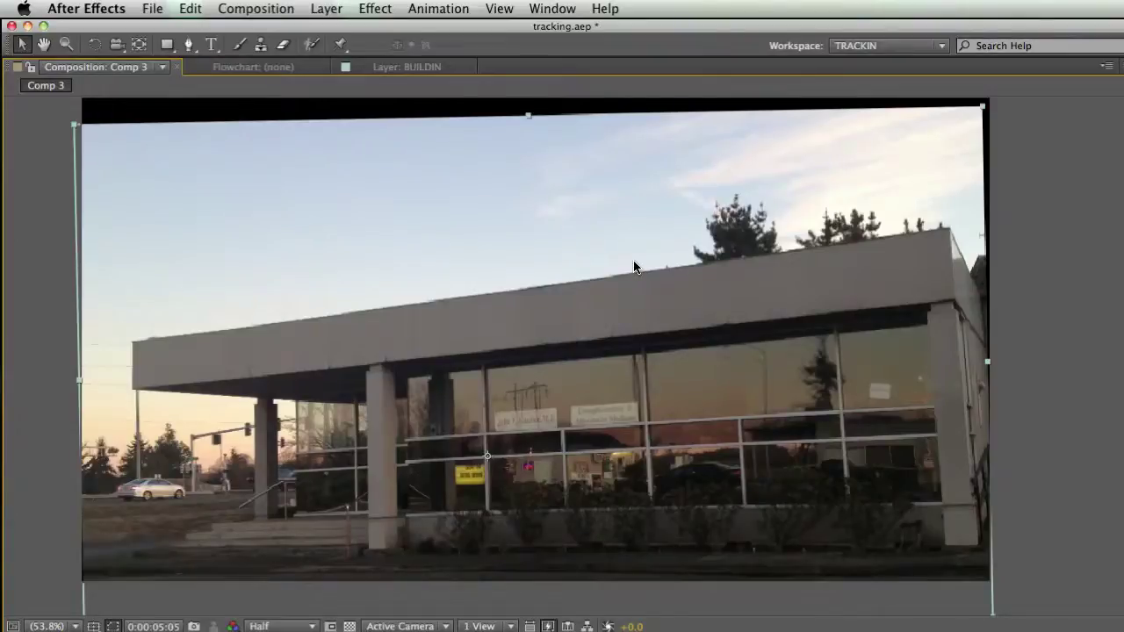
left_click_drag(331, 116, 361, 147)
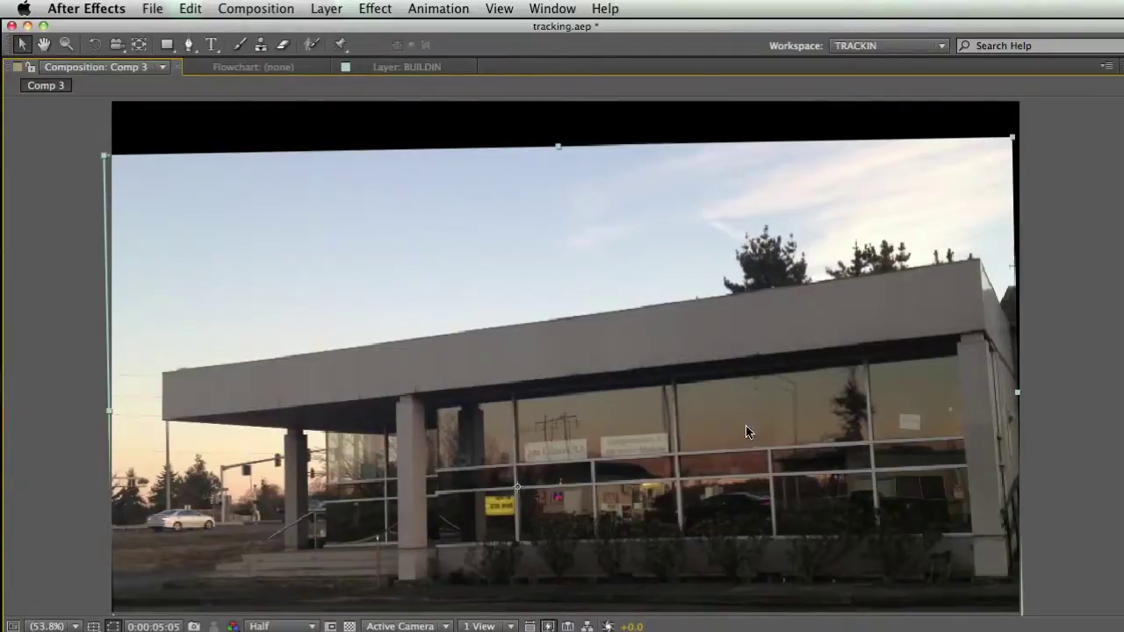
key("KP_0")
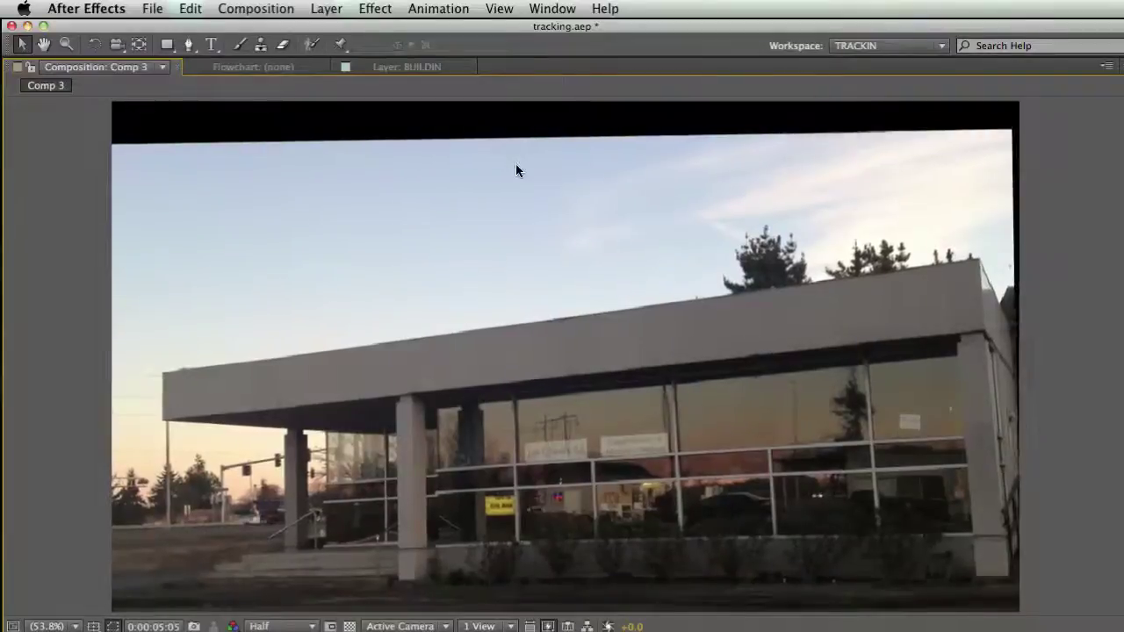
- Scale the BUILDIN layer up until it covers the black frame edges, and reveal its Position property
key("grave")
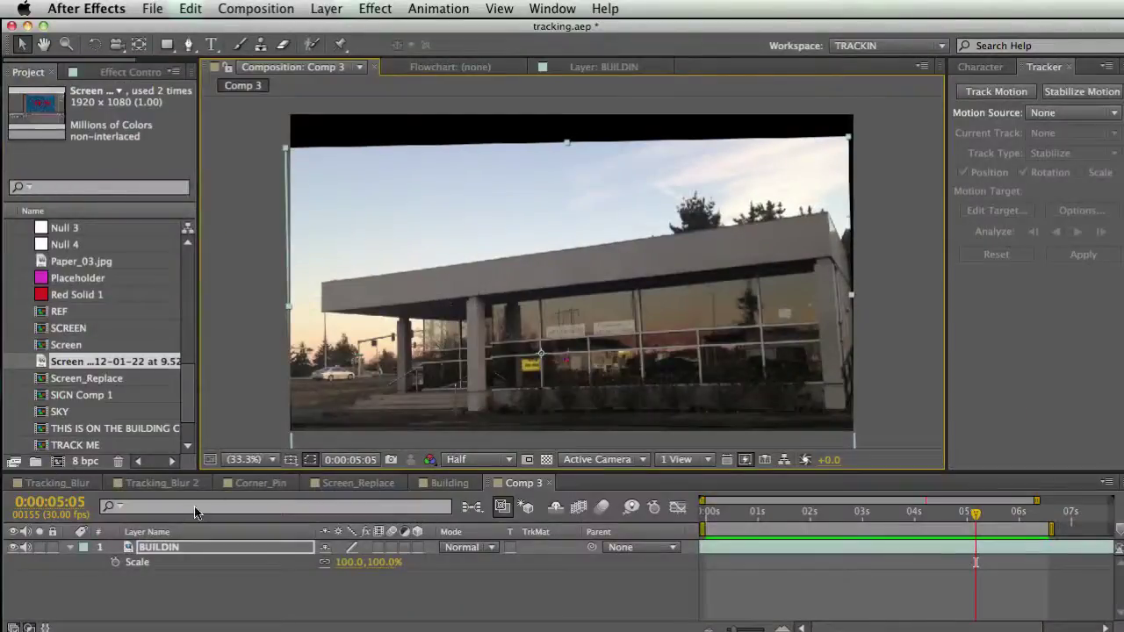
left_click_drag(367, 562, 404, 562)
key("p")
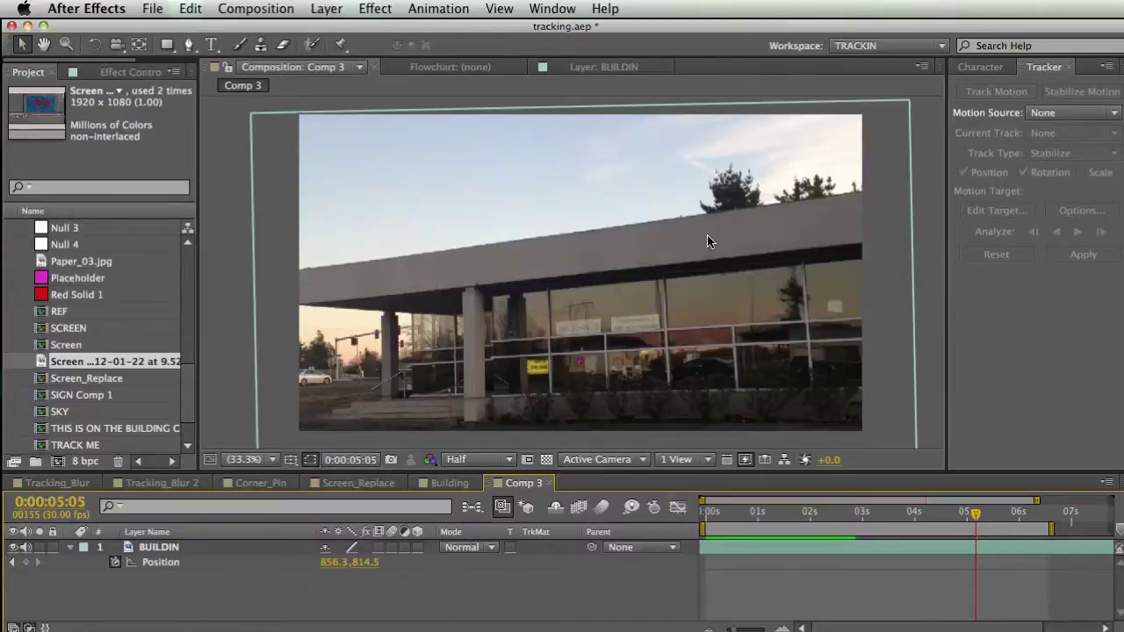
- Open the Tracking_Blur 2 composition
left_click(158, 483)
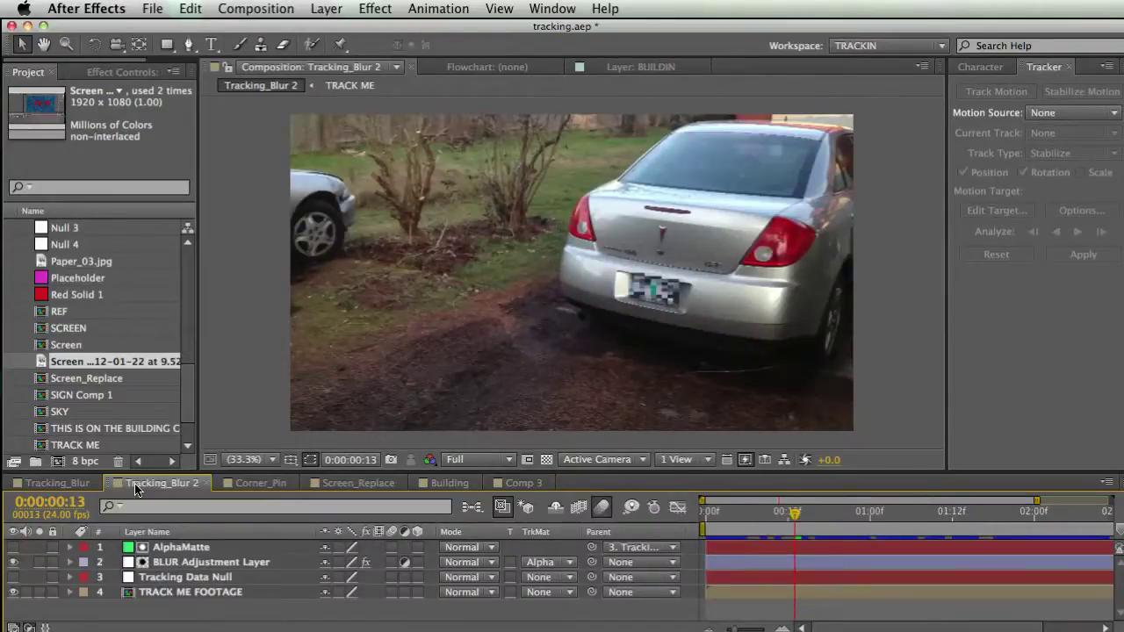